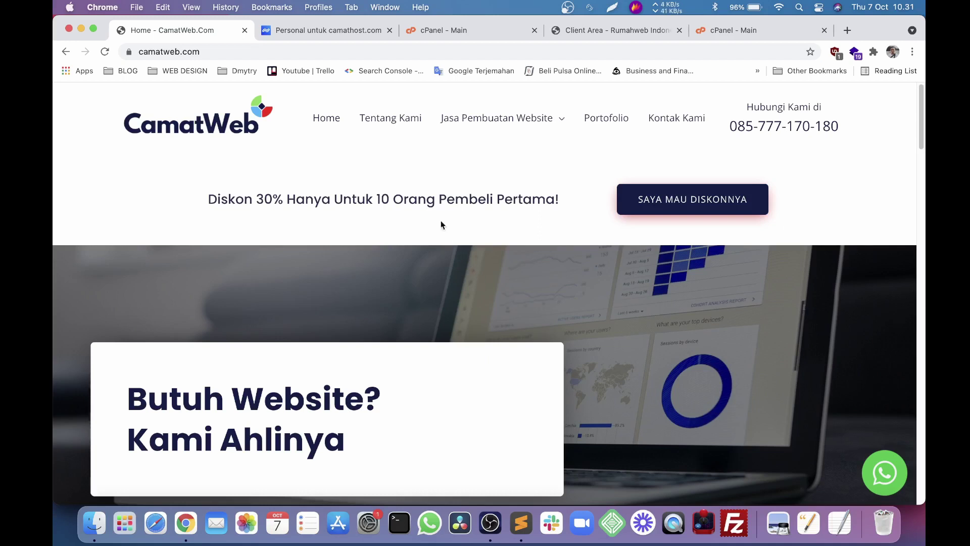
Look over the camatweb.com site, the Niagahoster hosting panel and its cPanel, and the Rumahweb product page for camatweb.com.
{"action": "left_click", "coordinate": [162, 51]}
{"action": "left_click", "coordinate": [221, 53]}
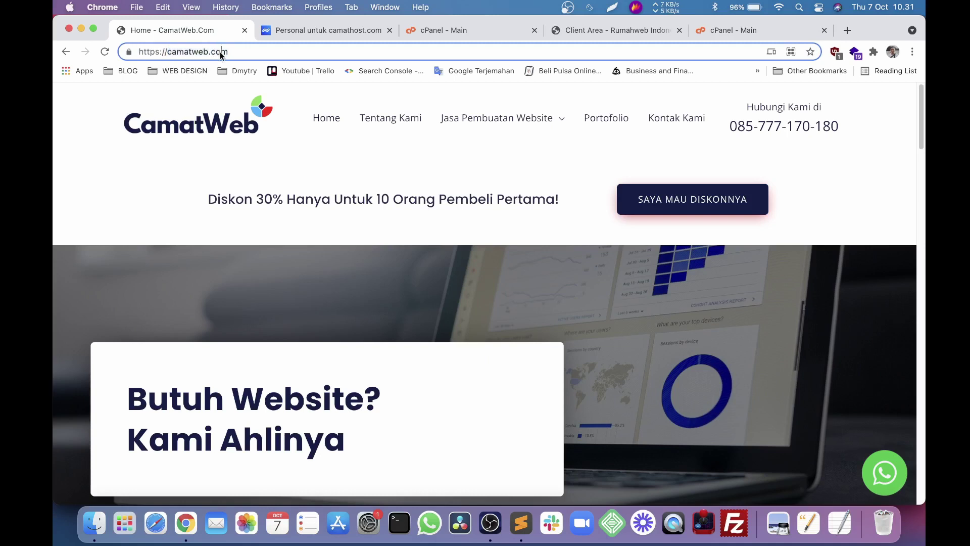
{"action": "left_click", "coordinate": [333, 32]}
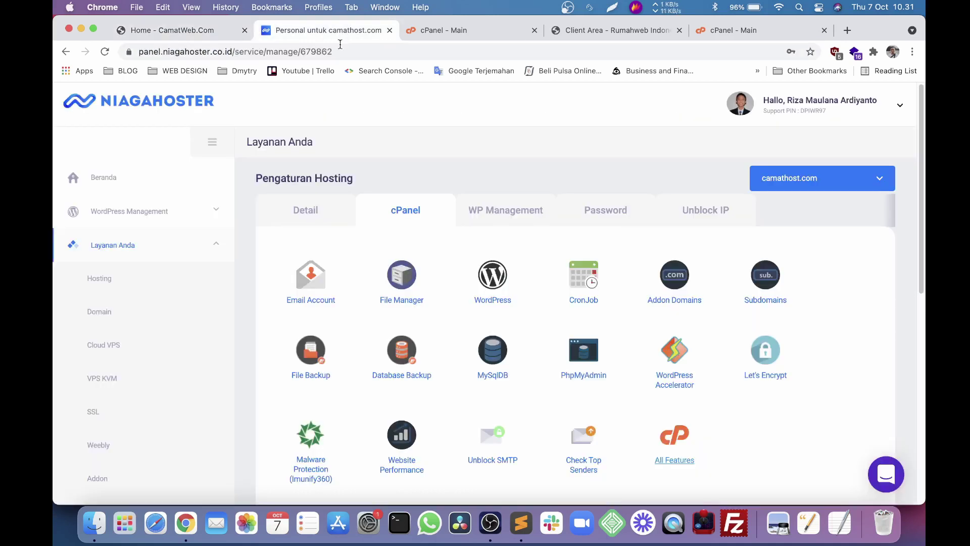
{"action": "left_click", "coordinate": [453, 32]}
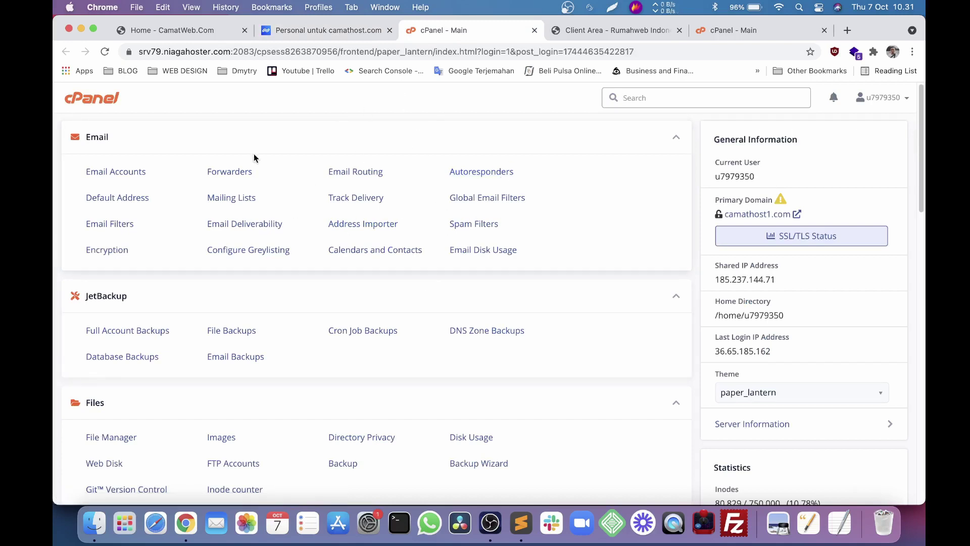
{"action": "left_click", "coordinate": [627, 31]}
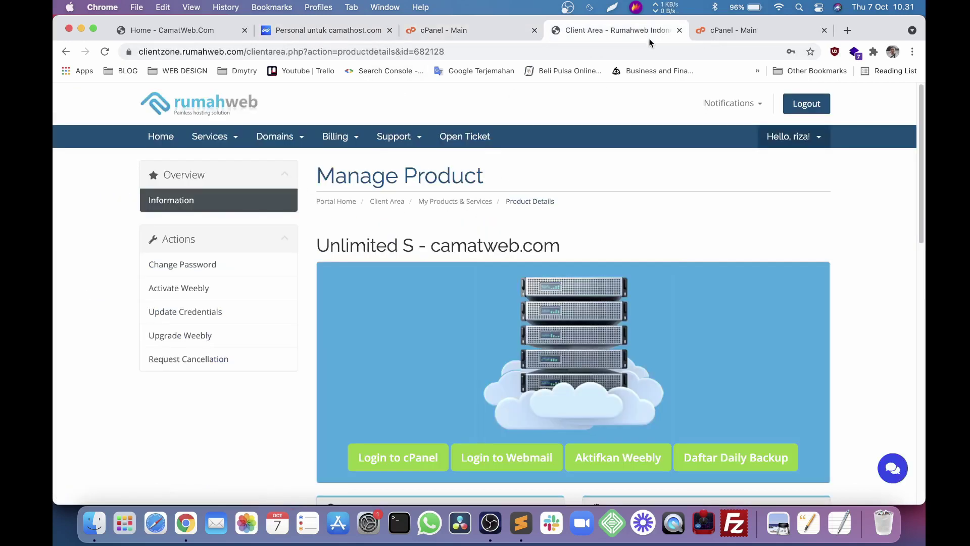
{"action": "scroll", "coordinate": [587, 268], "scroll_direction": "down", "scroll_amount": 2}
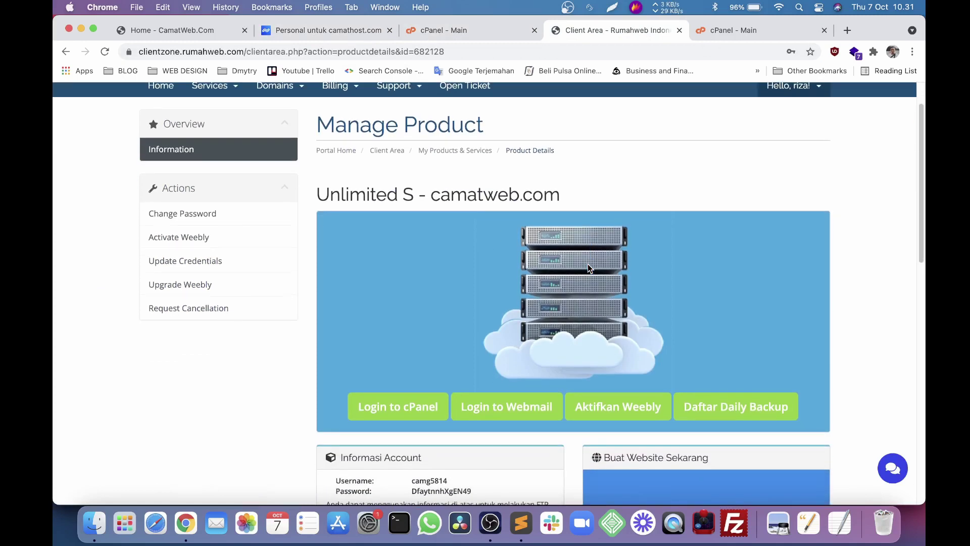
{"action": "scroll", "coordinate": [587, 264], "scroll_direction": "down", "scroll_amount": 4}
{"action": "scroll", "coordinate": [587, 265], "scroll_direction": "up", "scroll_amount": 2}
{"action": "scroll", "coordinate": [590, 258], "scroll_direction": "up", "scroll_amount": 2}
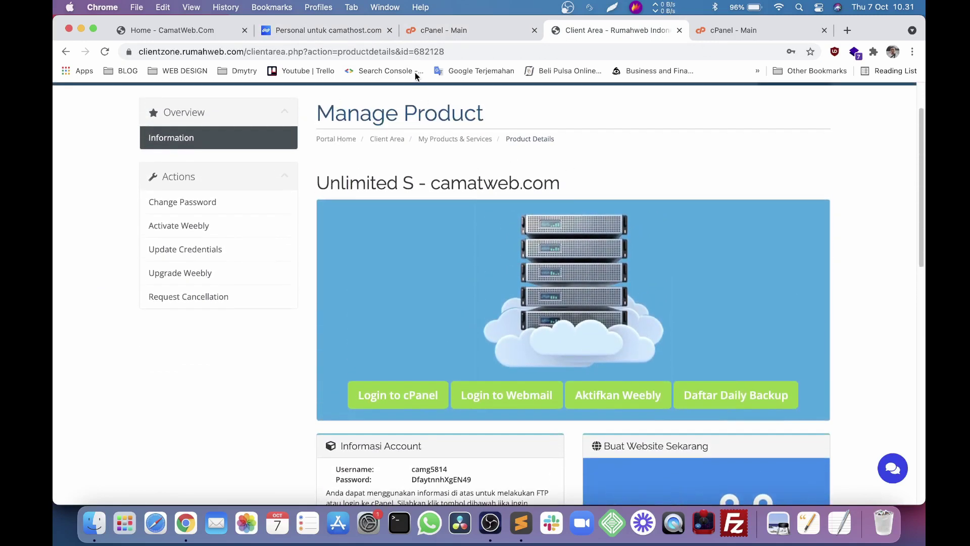
Examine the Niagahoster hosting details, including the order date, renewal date and payment amount.
{"action": "left_click", "coordinate": [365, 35]}
{"action": "left_click", "coordinate": [328, 200]}
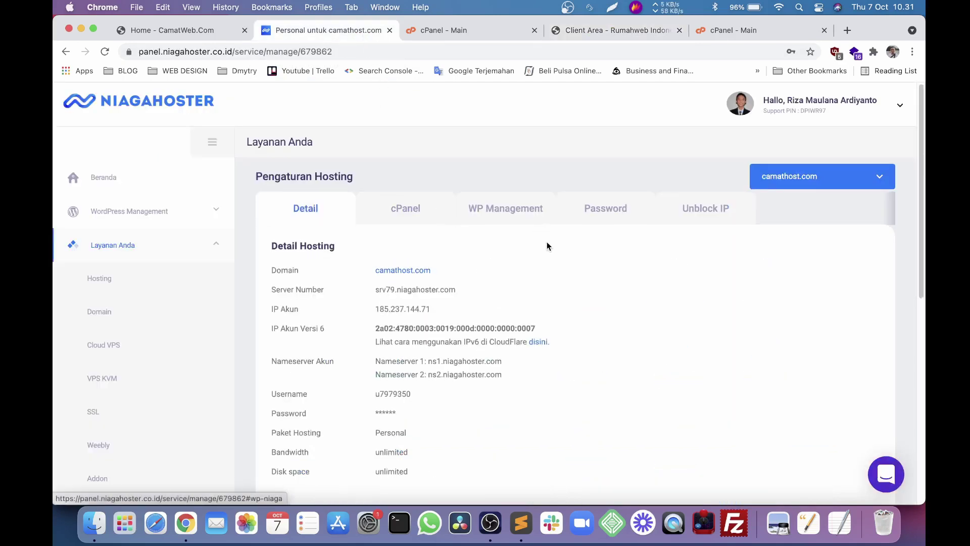
{"action": "scroll", "coordinate": [546, 247], "scroll_direction": "down", "scroll_amount": 5}
{"action": "scroll", "coordinate": [550, 258], "scroll_direction": "down", "scroll_amount": 5}
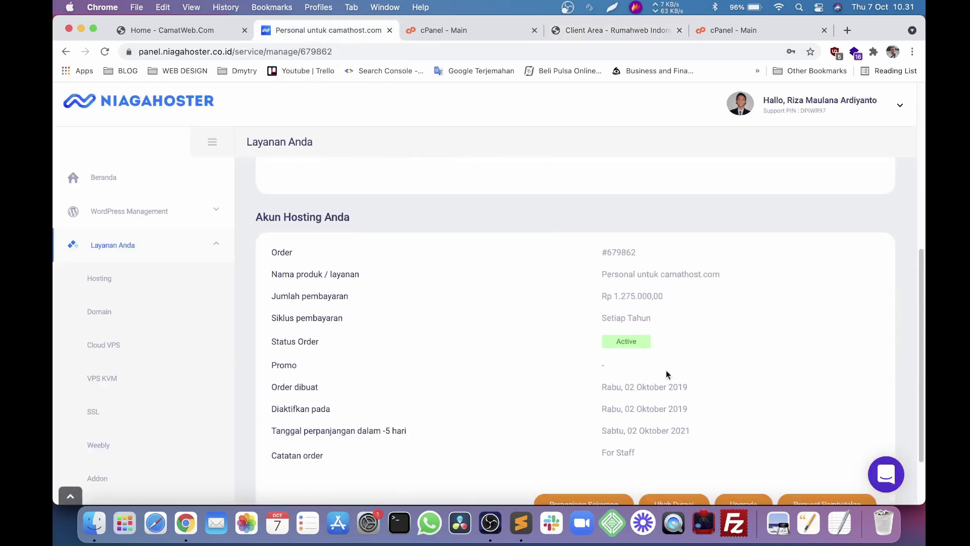
{"action": "double_click", "coordinate": [630, 383]}
{"action": "left_click", "coordinate": [655, 425]}
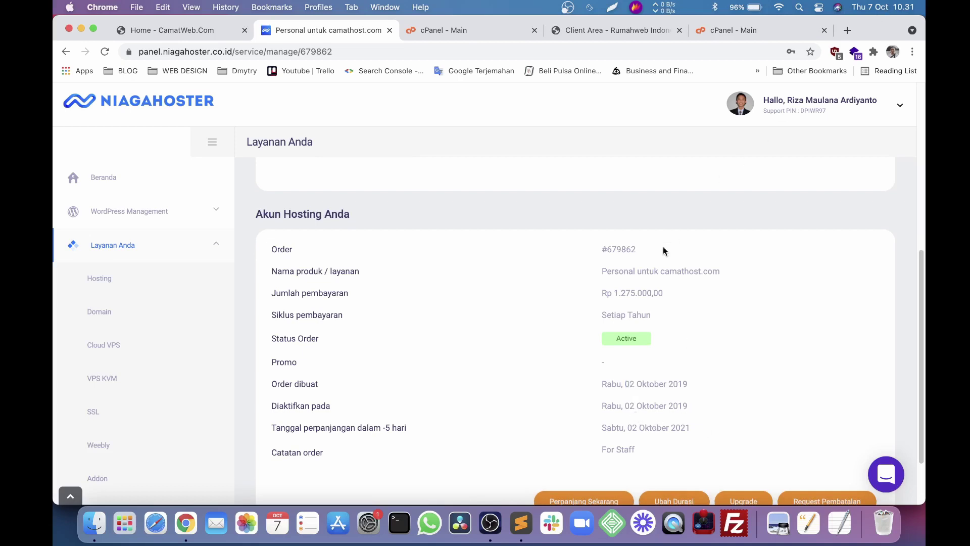
{"action": "double_click", "coordinate": [618, 293]}
{"action": "left_click", "coordinate": [640, 285]}
Review the Rumahweb product details for camatweb.com, revisit the Niagahoster account information and return to the website.
{"action": "left_click", "coordinate": [626, 30]}
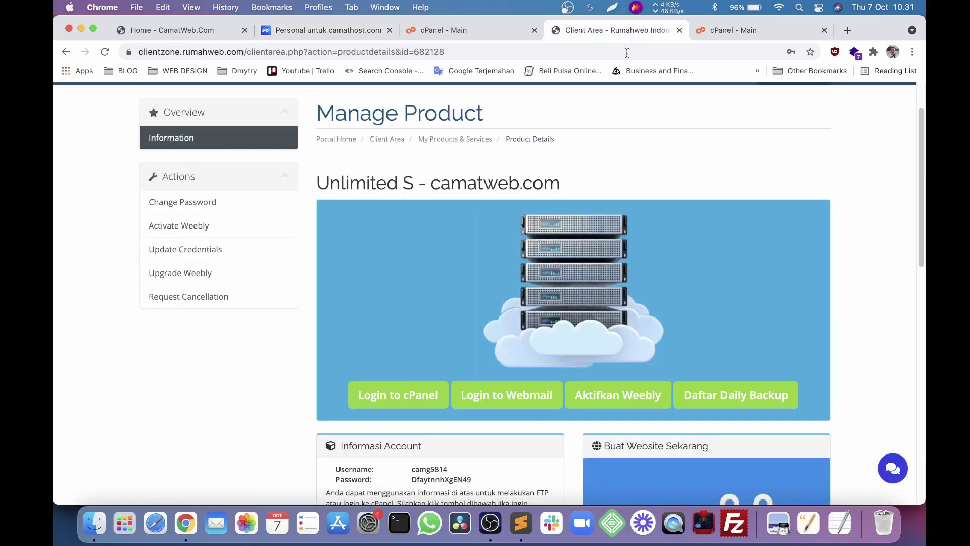
{"action": "scroll", "coordinate": [578, 268], "scroll_direction": "down", "scroll_amount": 7}
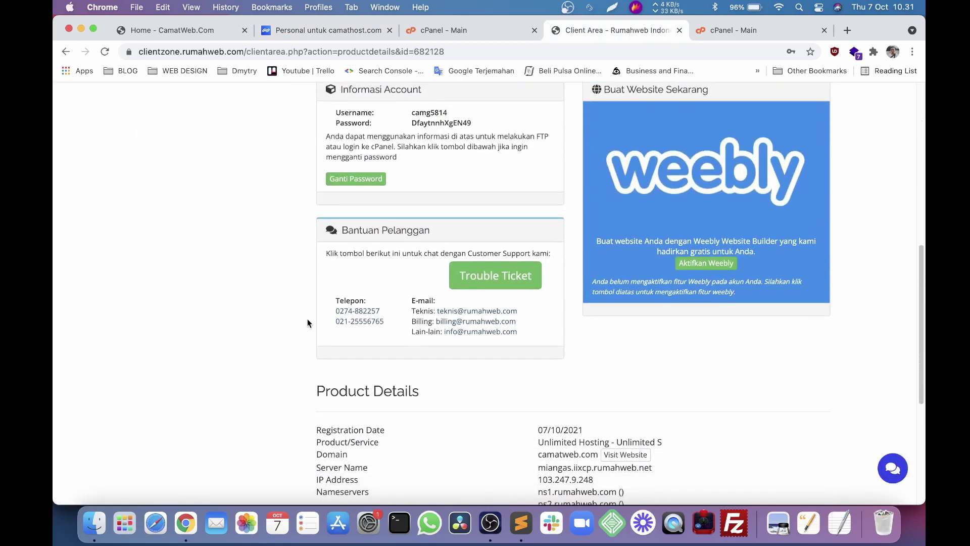
{"action": "scroll", "coordinate": [307, 323], "scroll_direction": "down", "scroll_amount": 1}
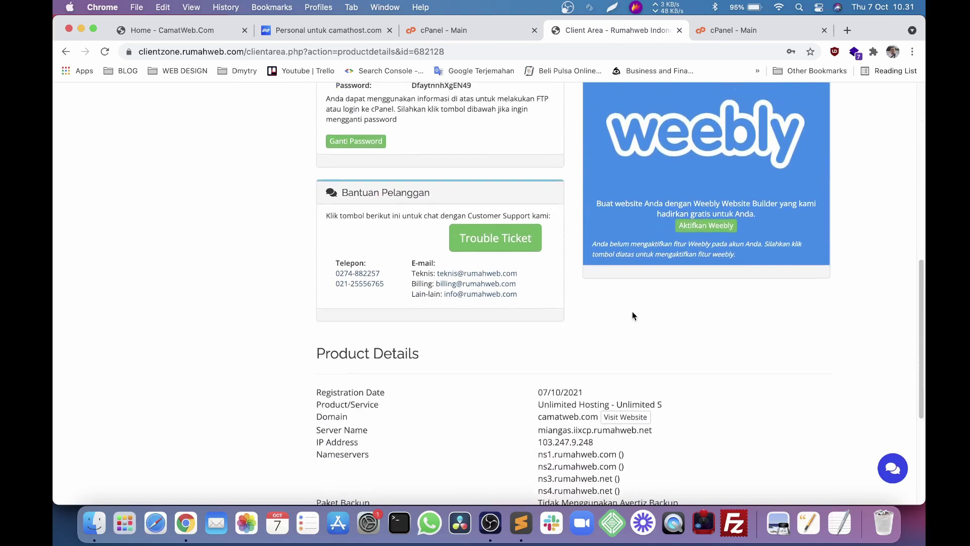
{"action": "scroll", "coordinate": [632, 311], "scroll_direction": "up", "scroll_amount": 8}
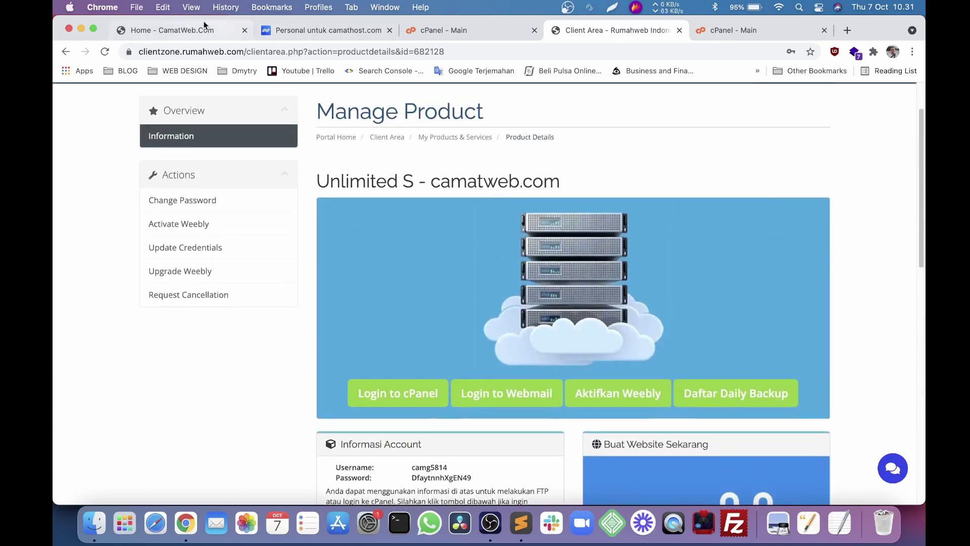
{"action": "left_click", "coordinate": [192, 30]}
{"action": "left_click", "coordinate": [319, 33]}
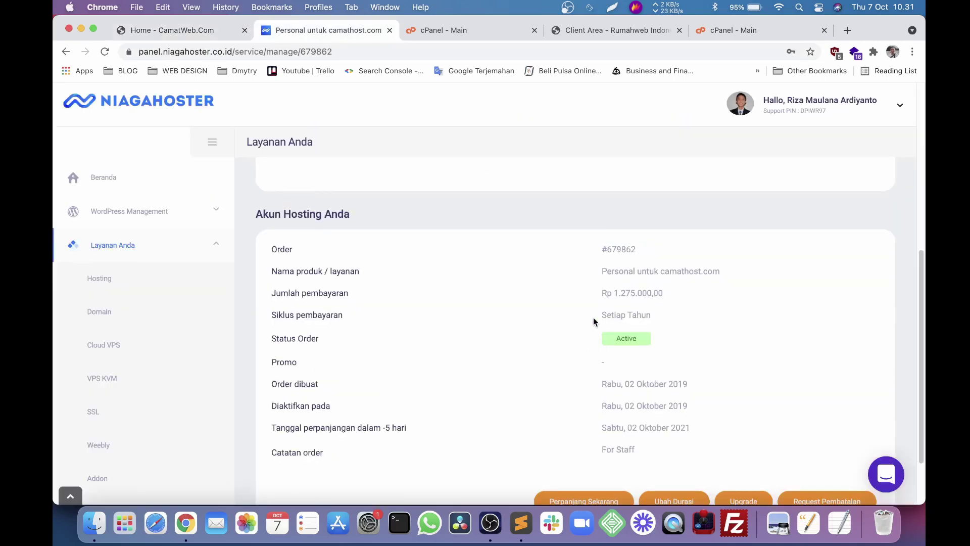
{"action": "left_click", "coordinate": [184, 31]}
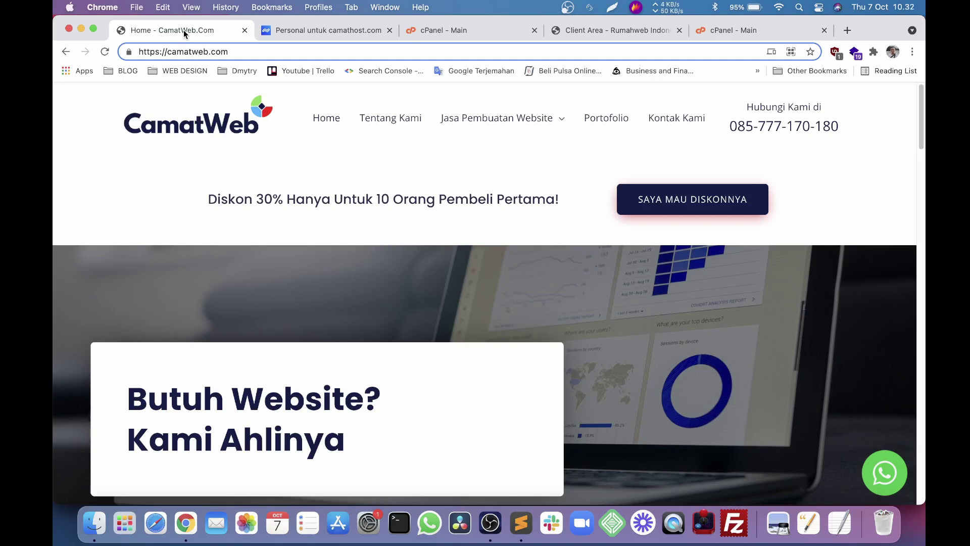
Open the File Manager from the Niagahoster cPanel.
{"action": "left_click", "coordinate": [453, 28]}
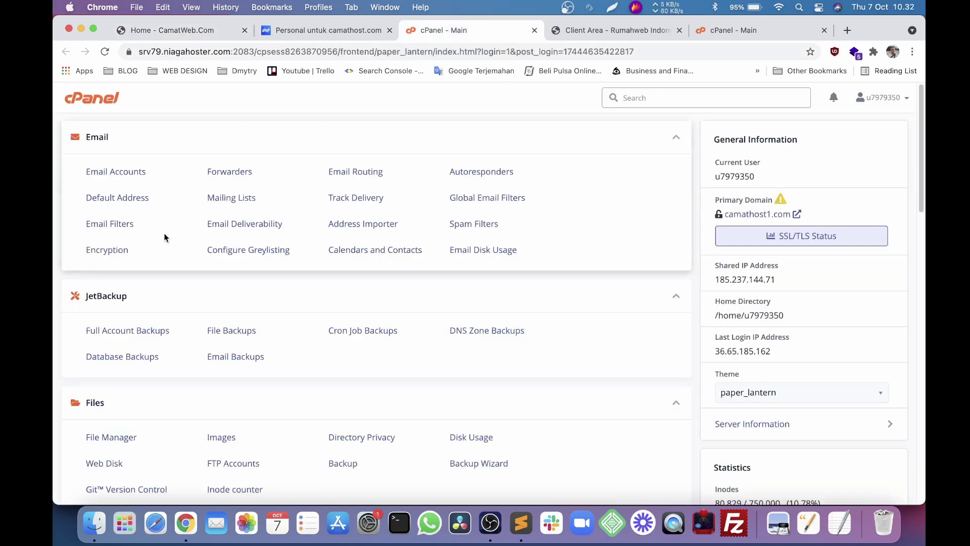
{"action": "left_click", "coordinate": [135, 437]}
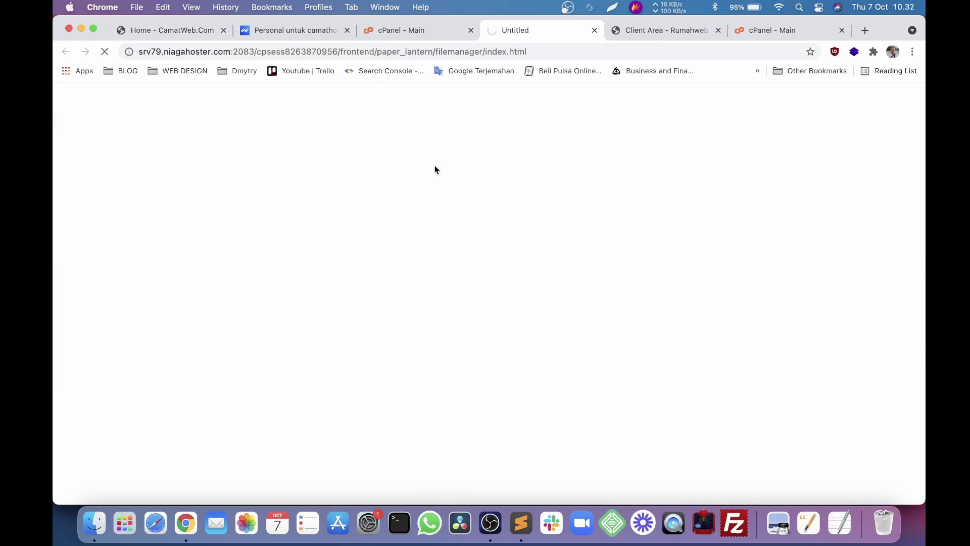
{"action": "left_click", "coordinate": [420, 36]}
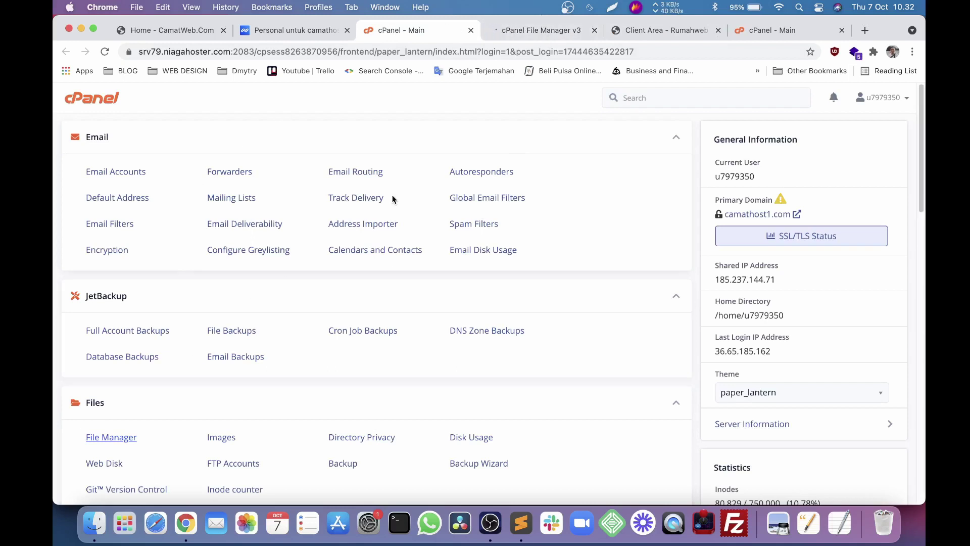
{"action": "left_click", "coordinate": [666, 36]}
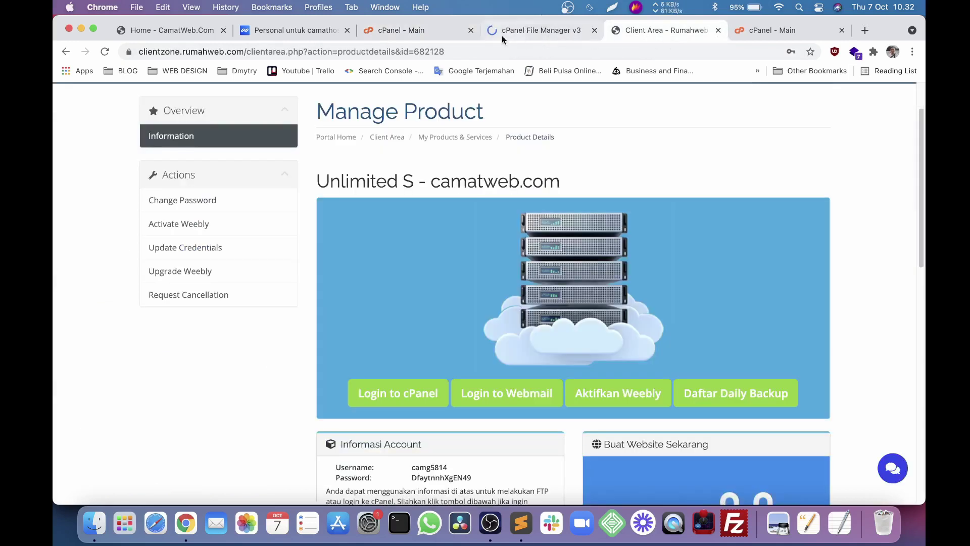
{"action": "left_click", "coordinate": [405, 30]}
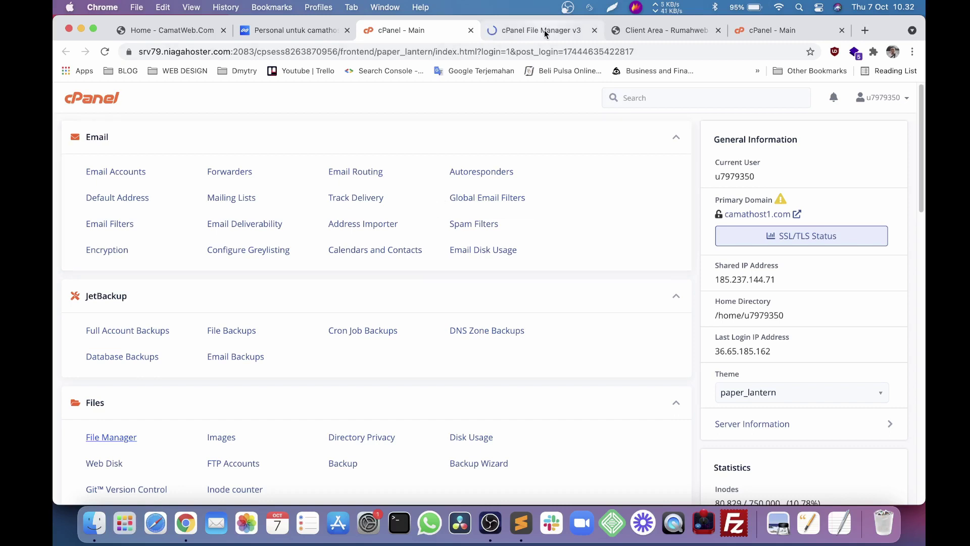
{"action": "left_click", "coordinate": [515, 33]}
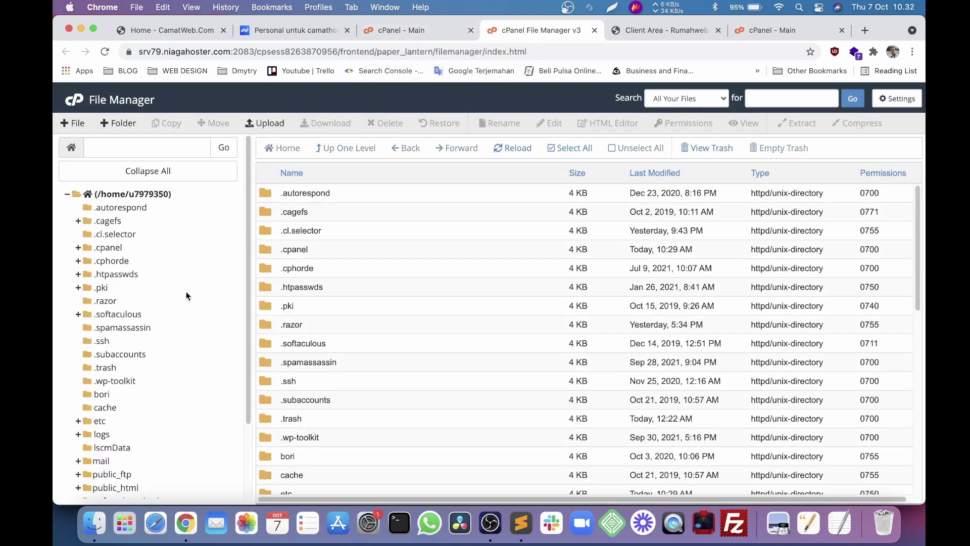
Open the public_html folder in the File Manager's directory tree.
{"action": "scroll", "coordinate": [186, 293], "scroll_direction": "down", "scroll_amount": 3}
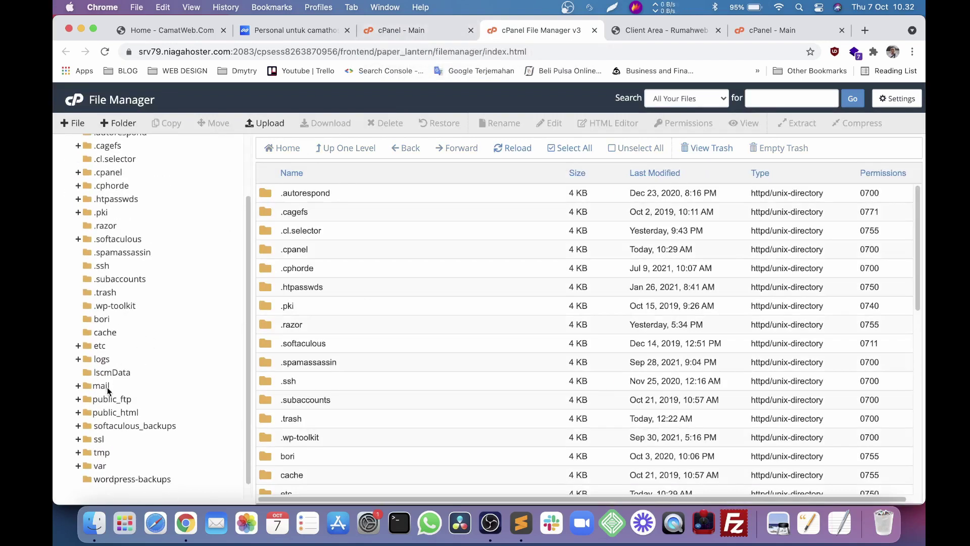
{"action": "left_click", "coordinate": [119, 411]}
{"action": "scroll", "coordinate": [152, 384], "scroll_direction": "down", "scroll_amount": 4}
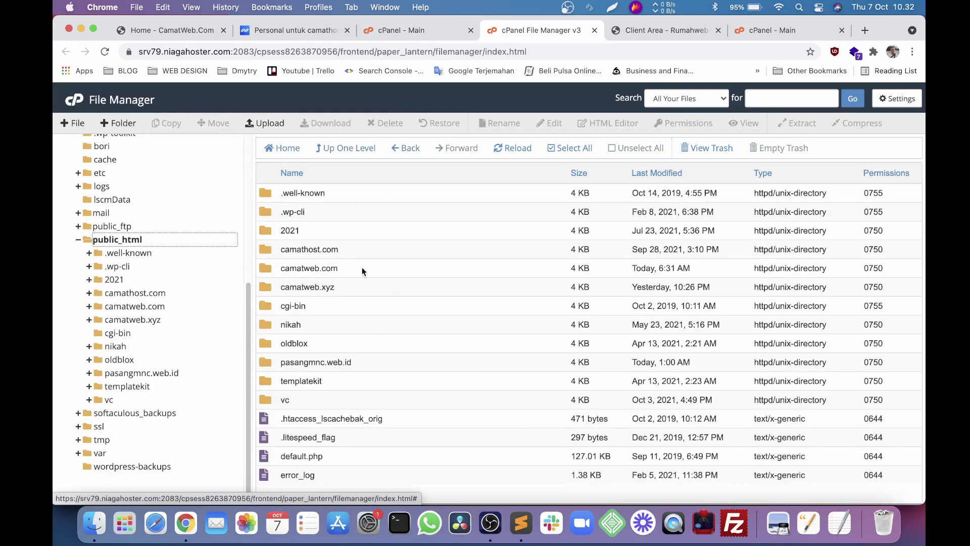
Search the Niagahoster cPanel for "domain" and open the Domains page to check the document root of camatweb.com.
{"action": "key", "text": "ctrl+shift+Tab"}
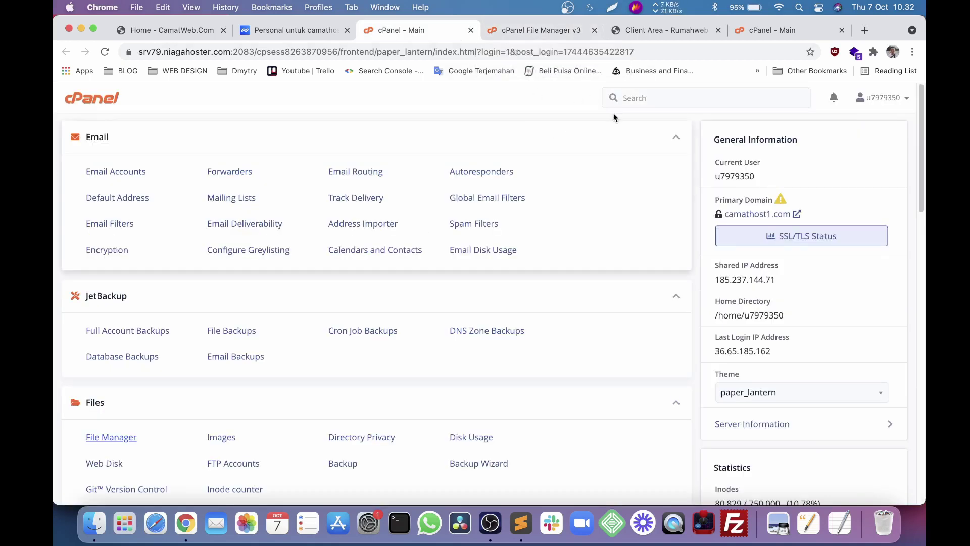
{"action": "left_click", "coordinate": [649, 102]}
{"action": "type", "text": "domain"}
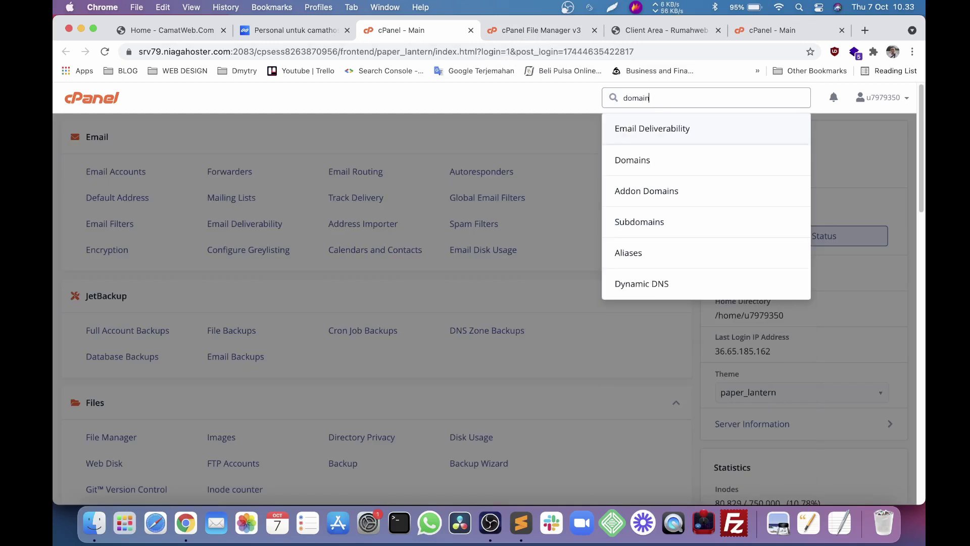
{"action": "left_click", "coordinate": [630, 154]}
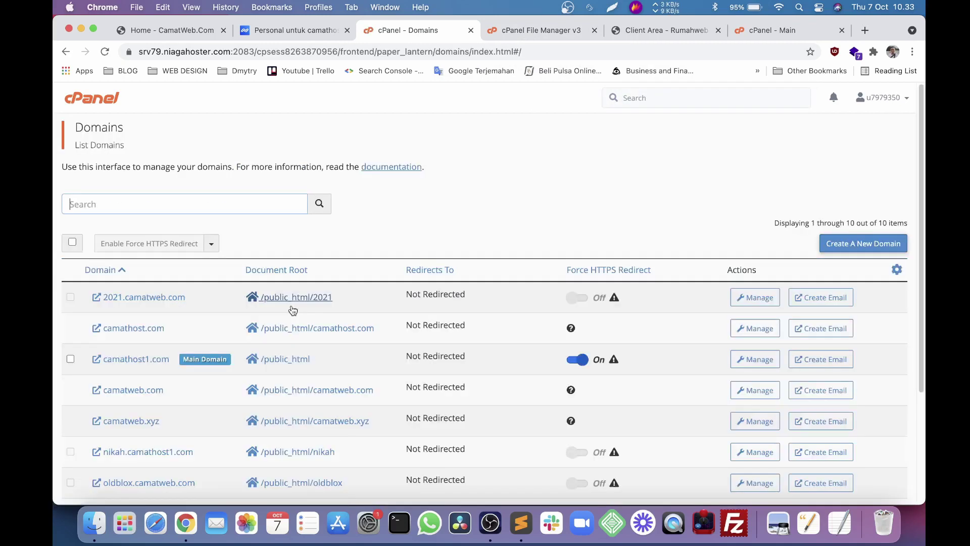
{"action": "scroll", "coordinate": [292, 309], "scroll_direction": "down", "scroll_amount": 5}
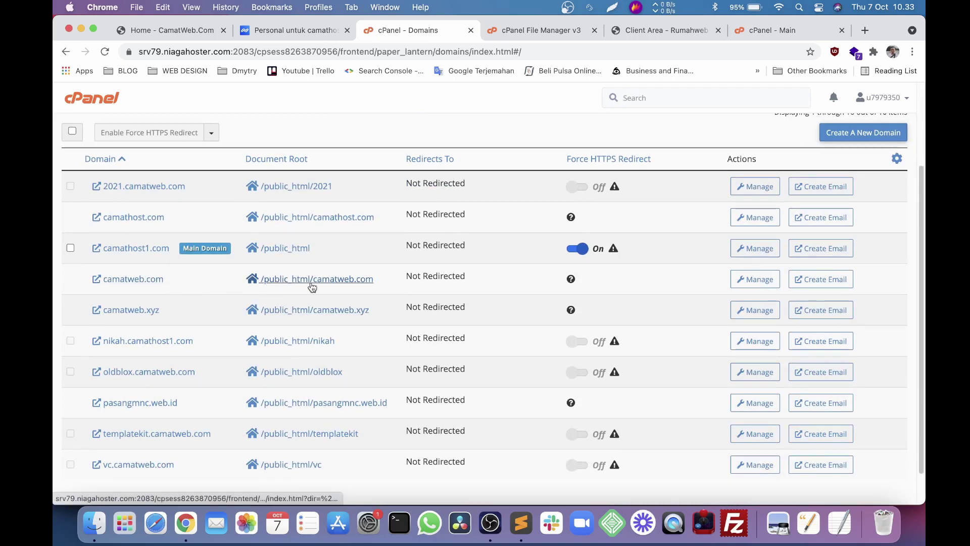
Open the camatweb.com folder inside public_html and compare it with the document root in the domain list.
{"action": "left_click", "coordinate": [532, 32]}
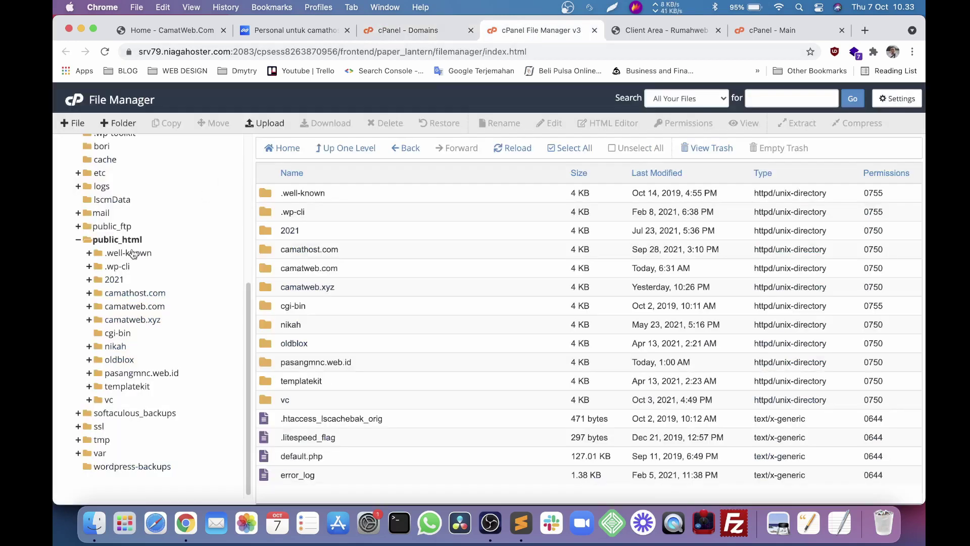
{"action": "left_click", "coordinate": [158, 310]}
{"action": "left_click", "coordinate": [414, 30]}
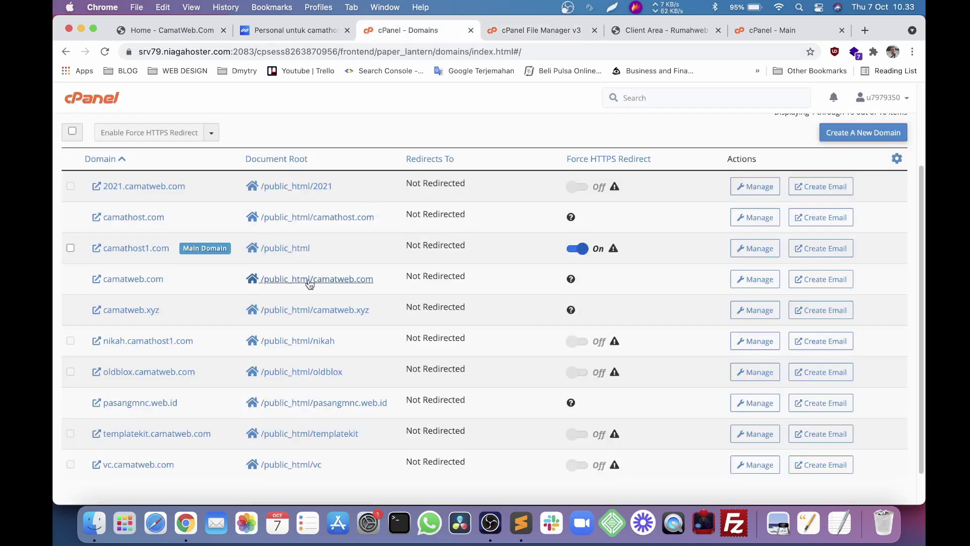
{"action": "left_click", "coordinate": [506, 26]}
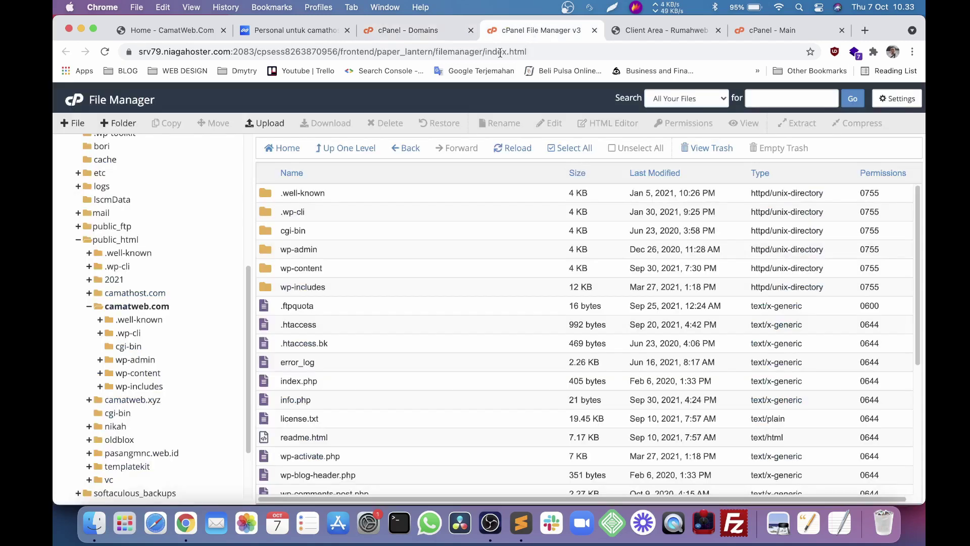
Examine the WordPress files and folders stored in the camatweb.com directory alongside the live website.
{"action": "scroll", "coordinate": [577, 311], "scroll_direction": "down", "scroll_amount": 5}
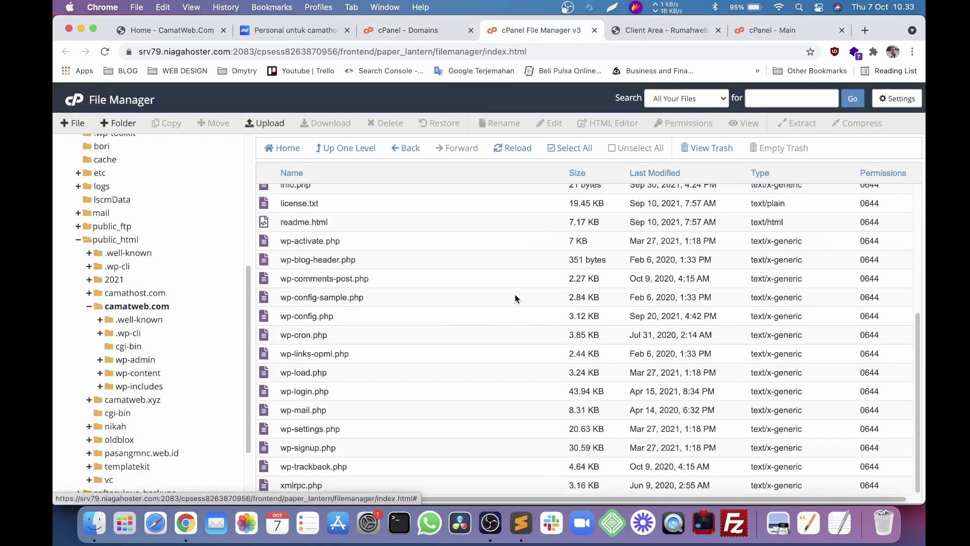
{"action": "scroll", "coordinate": [514, 294], "scroll_direction": "up", "scroll_amount": 5}
{"action": "left_click", "coordinate": [168, 30]}
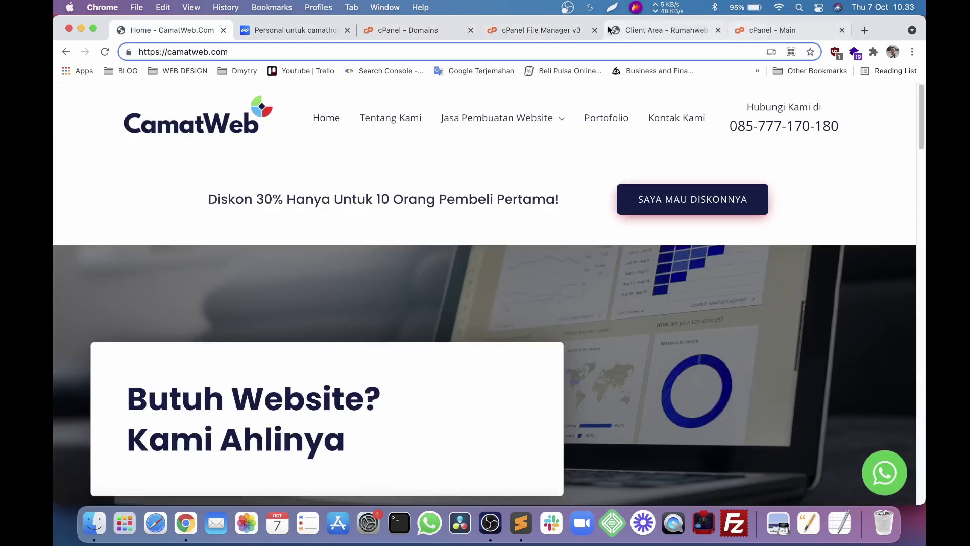
{"action": "left_click", "coordinate": [551, 29]}
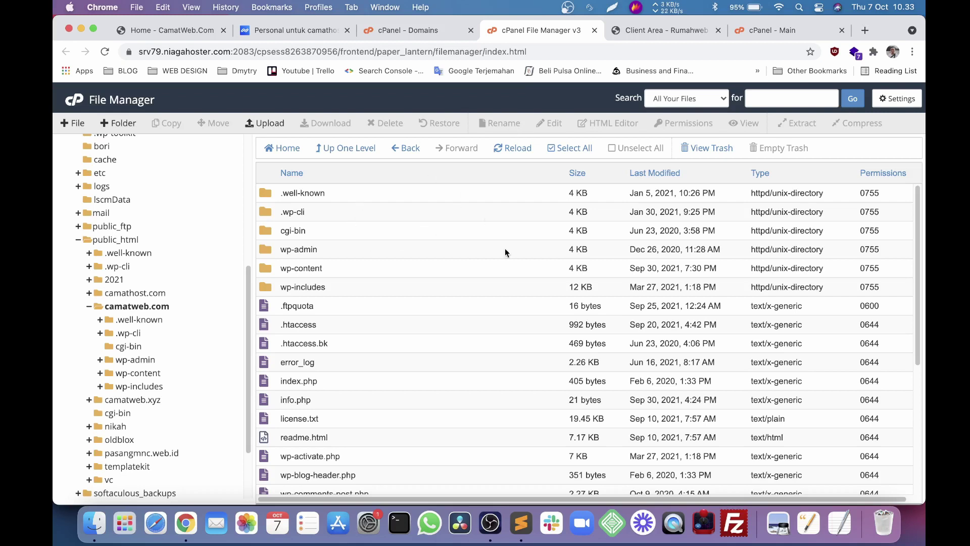
{"action": "scroll", "coordinate": [423, 289], "scroll_direction": "down", "scroll_amount": 5}
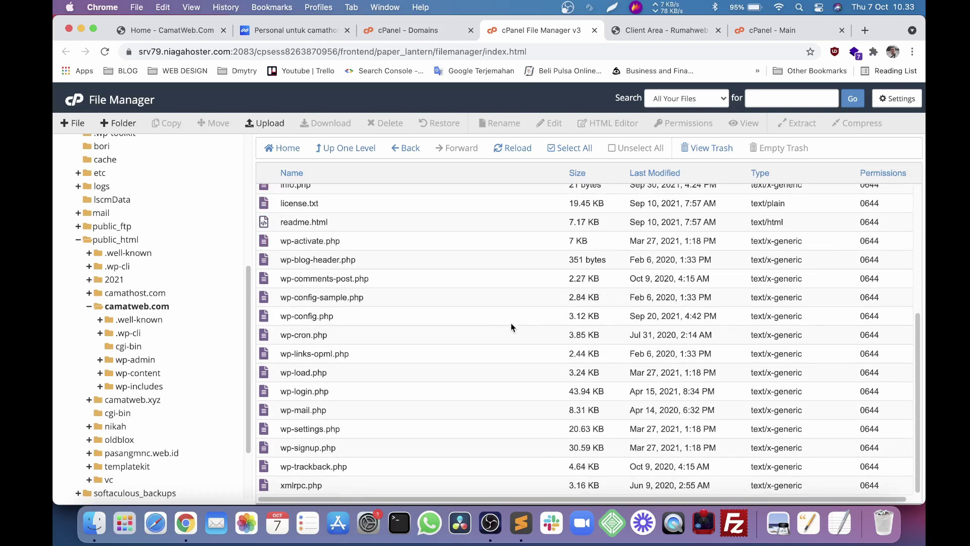
Compress all files and folders of the Niagahoster camatweb.com directory into a Zip Archive named camatweb.zip.
{"action": "left_click", "coordinate": [735, 31]}
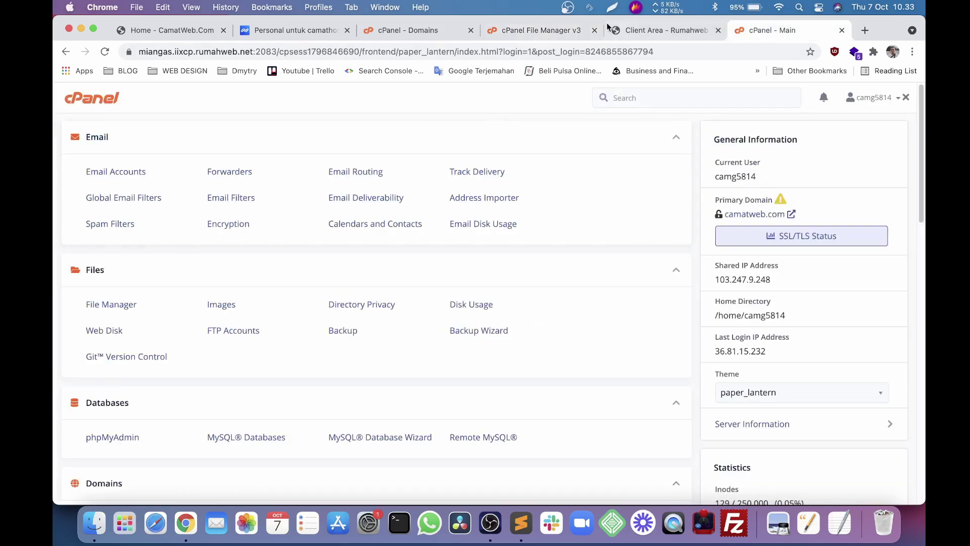
{"action": "left_click", "coordinate": [542, 31]}
{"action": "scroll", "coordinate": [516, 275], "scroll_direction": "up", "scroll_amount": 5}
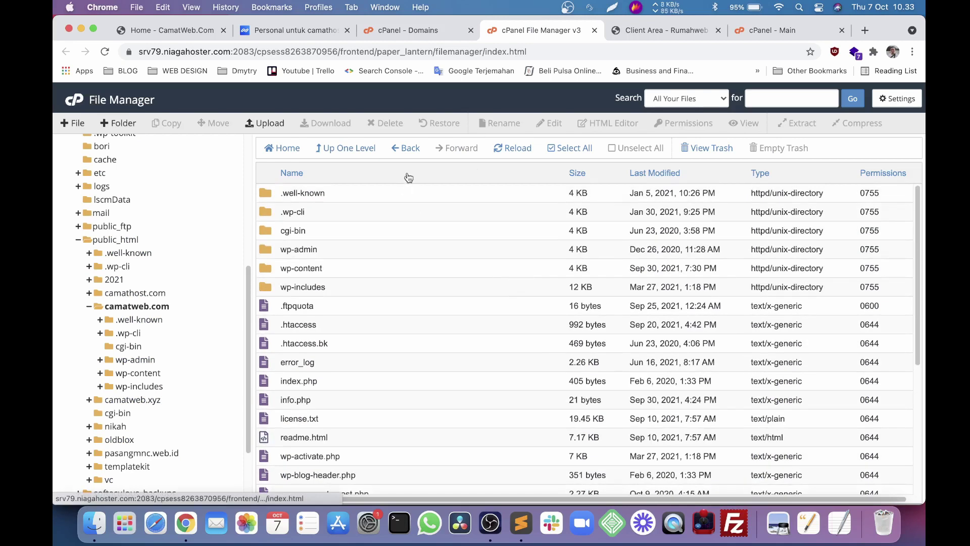
{"action": "left_click", "coordinate": [564, 150]}
{"action": "right_click", "coordinate": [426, 253]}
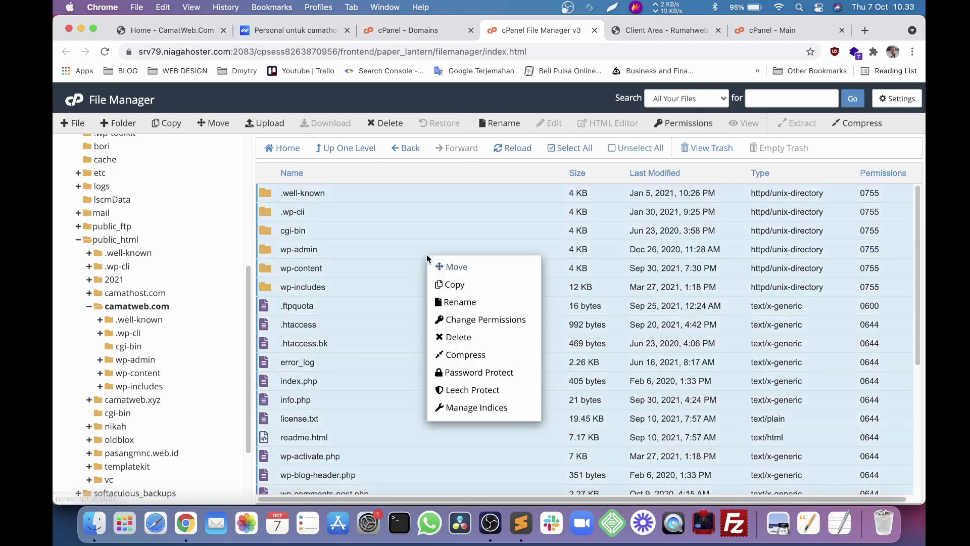
{"action": "left_click", "coordinate": [447, 353]}
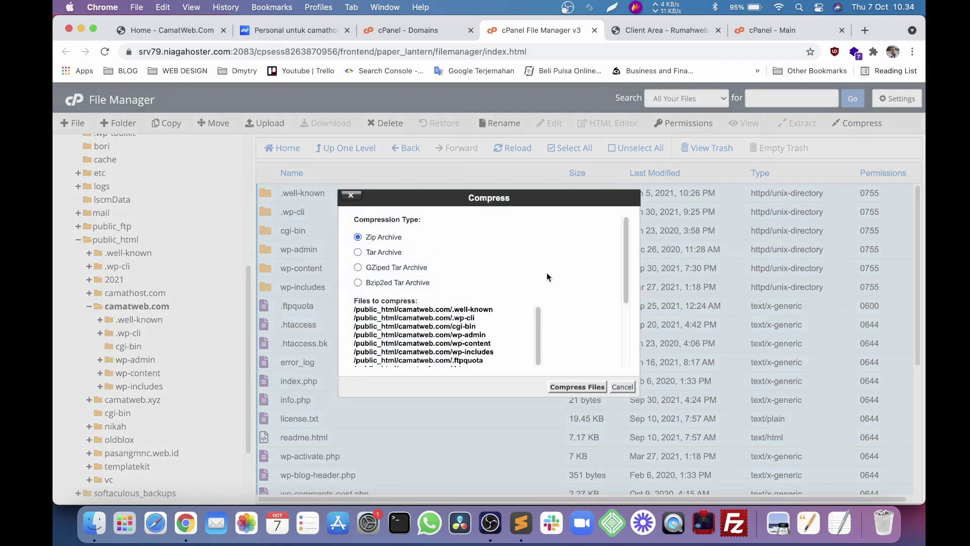
{"action": "scroll", "coordinate": [551, 275], "scroll_direction": "down", "scroll_amount": 4}
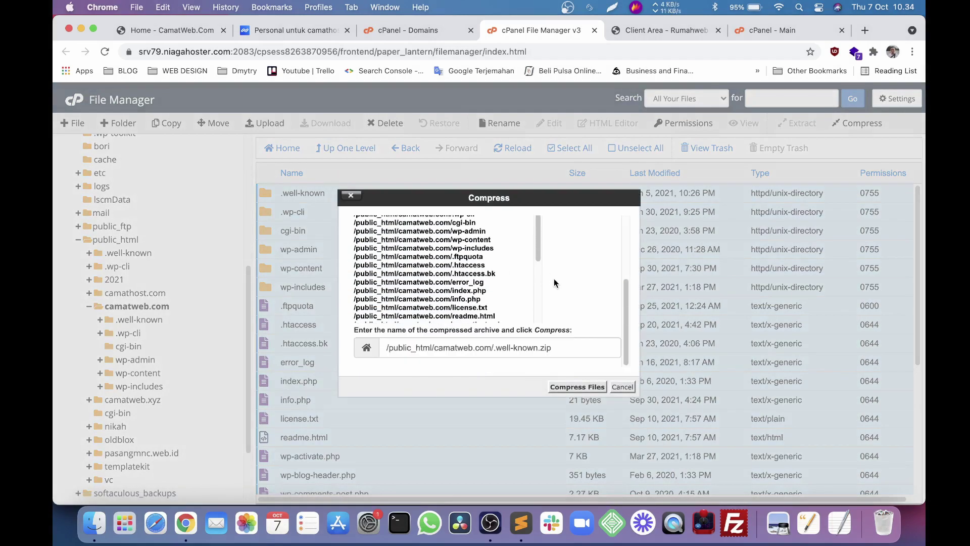
{"action": "left_click", "coordinate": [504, 347]}
{"action": "left_click", "coordinate": [537, 347]}
{"action": "key", "text": "shift+Left"}
{"action": "key", "text": "shift+Left"}
{"action": "key", "text": "shift+Left"}
{"action": "key", "text": "shift+Left"}
{"action": "key", "text": "shift+Left"}
{"action": "key", "text": "shift+Left"}
{"action": "key", "text": "shift+Left"}
{"action": "key", "text": "shift+Left"}
{"action": "key", "text": "shift+Left"}
{"action": "key", "text": "shift+Left"}
{"action": "key", "text": "shift+Left"}
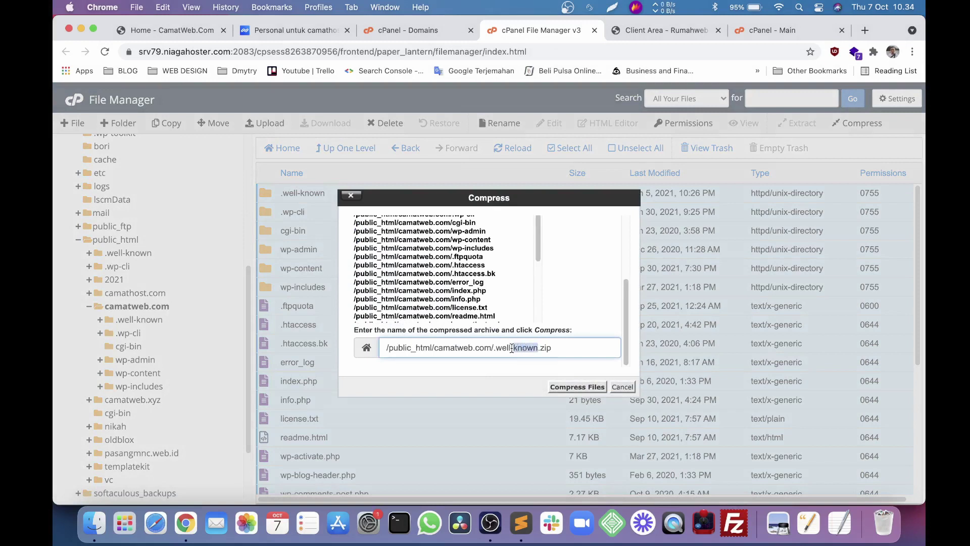
{"action": "key", "text": "BackSpace"}
{"action": "type", "text": "camatweb"}
{"action": "left_click", "coordinate": [579, 387]}
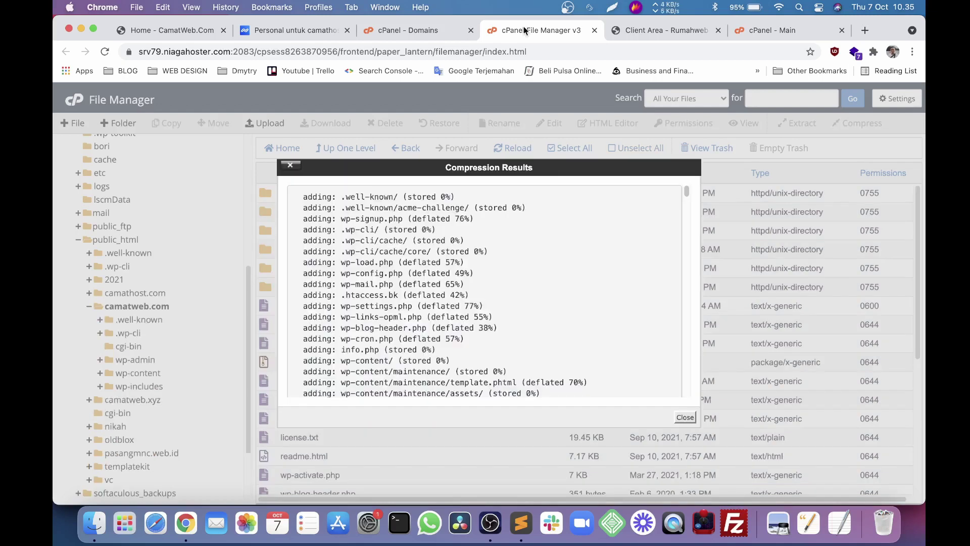
{"action": "left_click", "coordinate": [685, 417]}
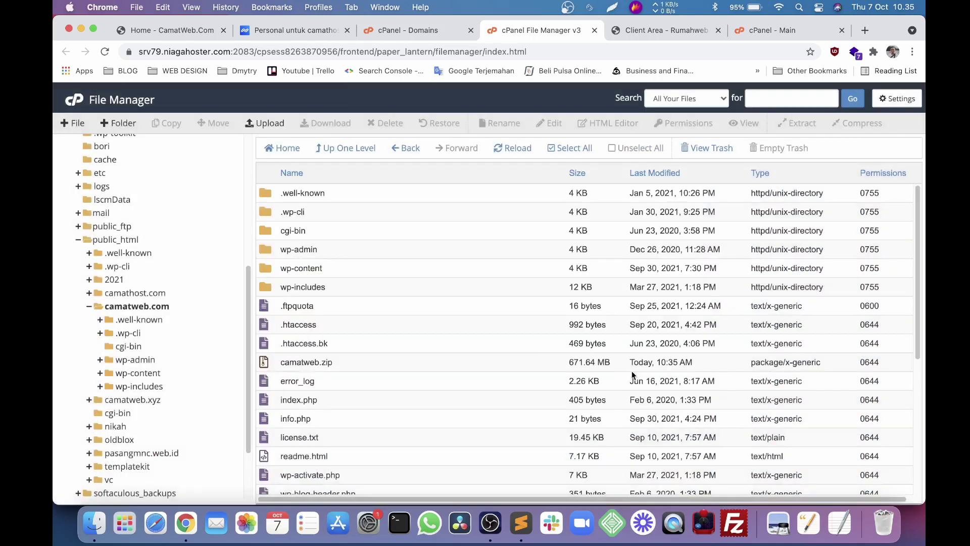
Download camatweb.zip from the camatweb.com directory to the local Downloads folder and show the download list.
{"action": "scroll", "coordinate": [536, 354], "scroll_direction": "down", "scroll_amount": 5}
{"action": "scroll", "coordinate": [411, 374], "scroll_direction": "up", "scroll_amount": 5}
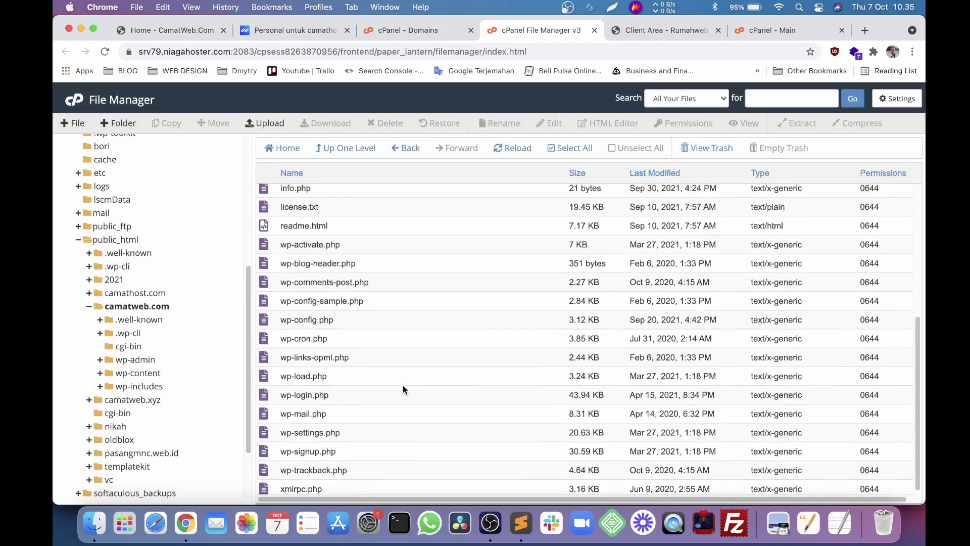
{"action": "left_click", "coordinate": [356, 355]}
{"action": "right_click", "coordinate": [357, 355]}
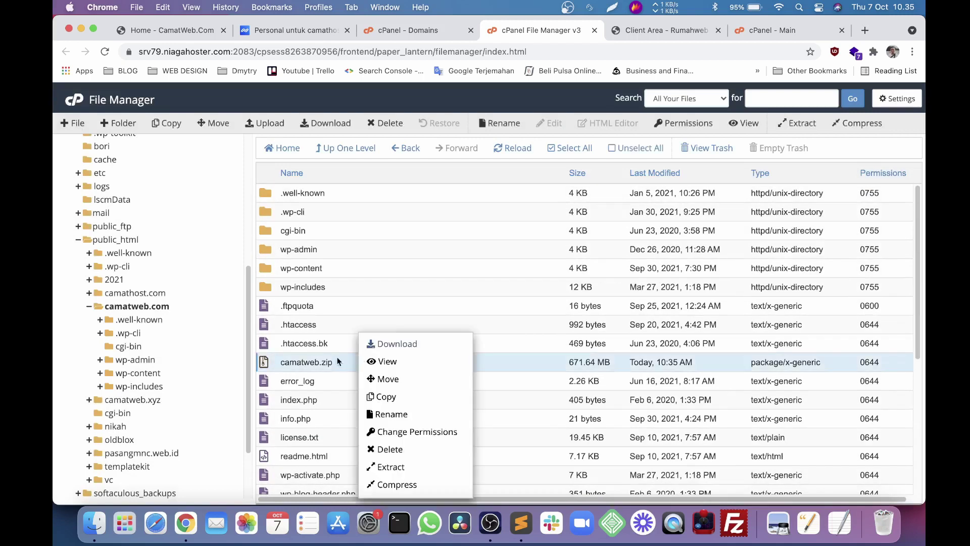
{"action": "left_click", "coordinate": [496, 362]}
{"action": "right_click", "coordinate": [495, 362]}
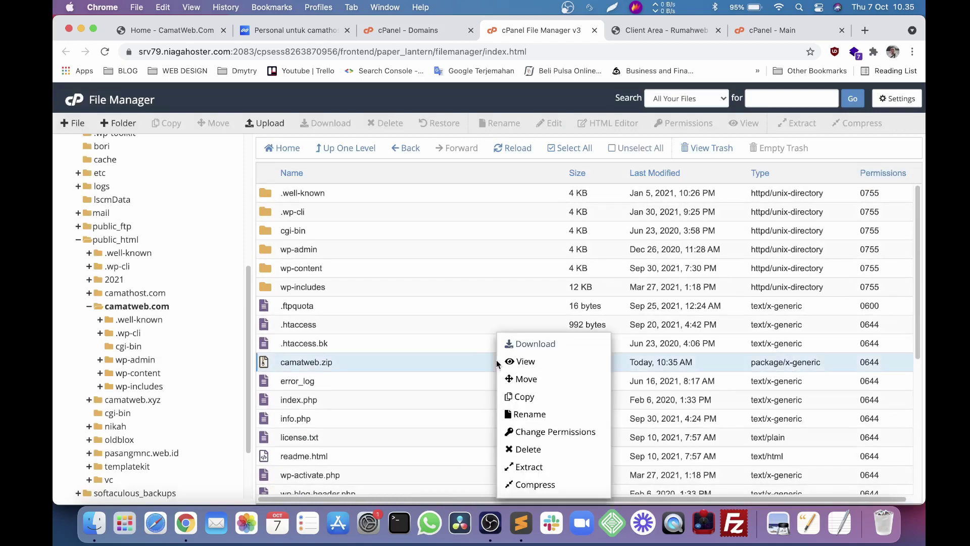
{"action": "left_click", "coordinate": [527, 344]}
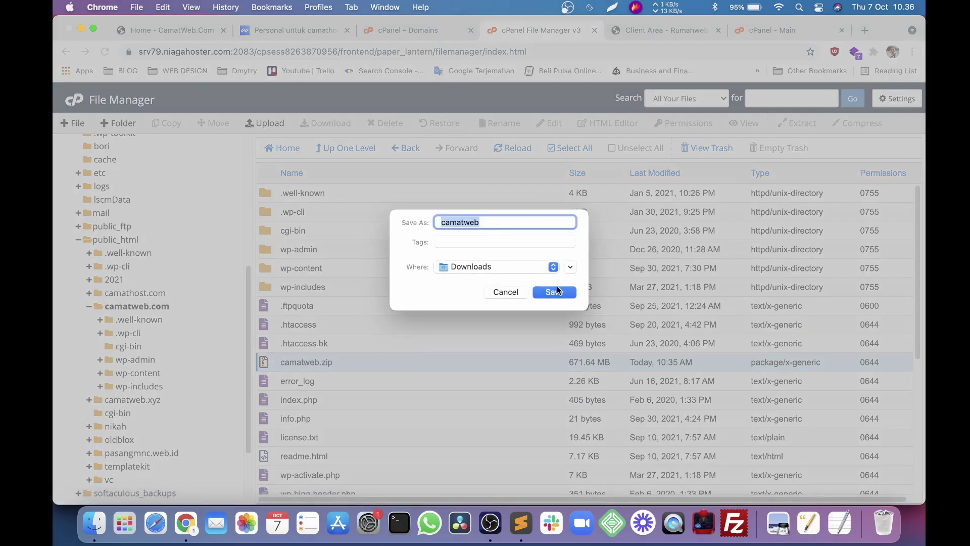
{"action": "left_click", "coordinate": [558, 289]}
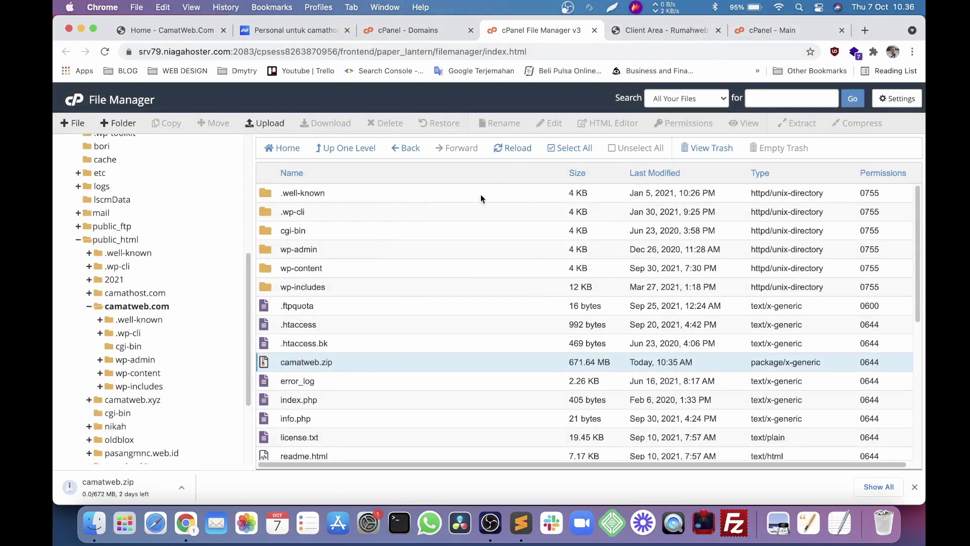
{"action": "left_click", "coordinate": [870, 486]}
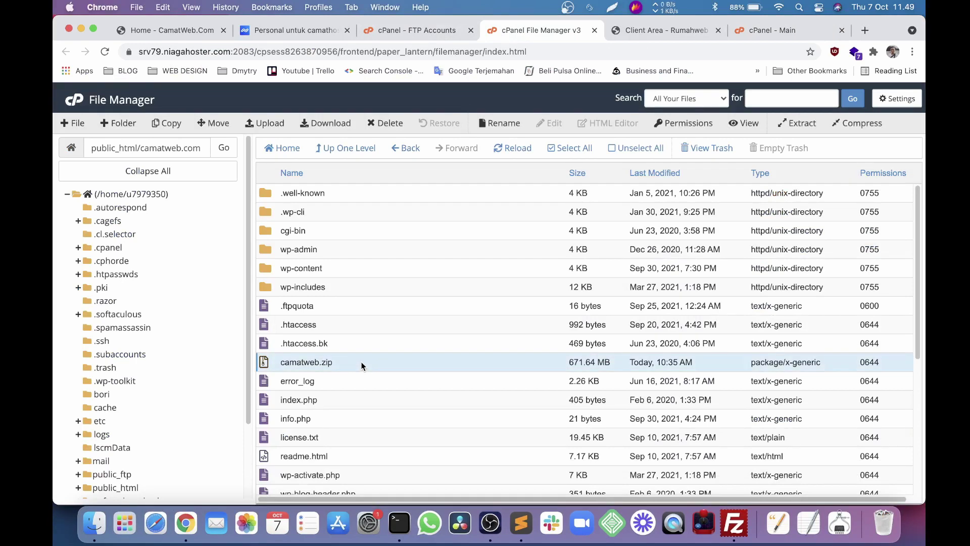
Open the public_html folder in the File Manager of the Rumahweb cPanel.
{"action": "left_click", "coordinate": [771, 30]}
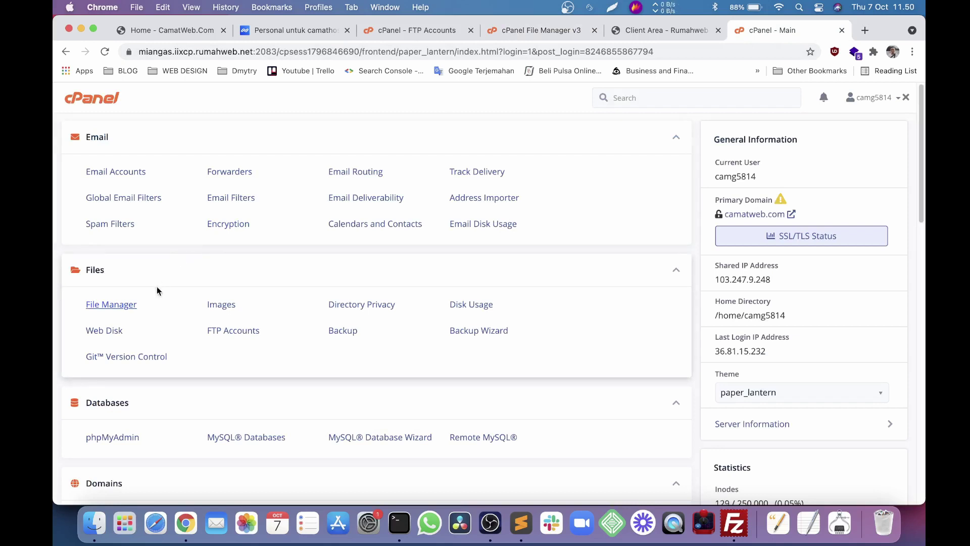
{"action": "left_click", "coordinate": [136, 304]}
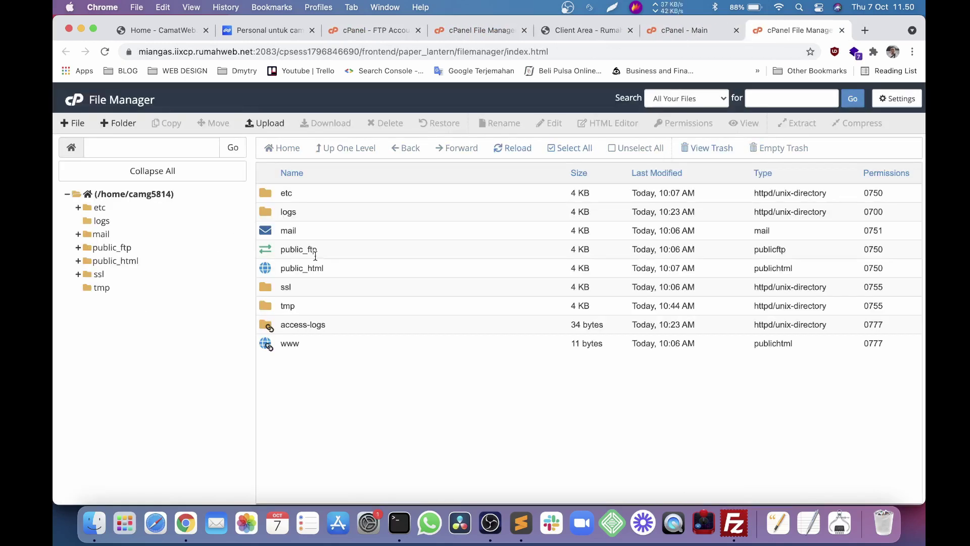
{"action": "double_click", "coordinate": [338, 271]}
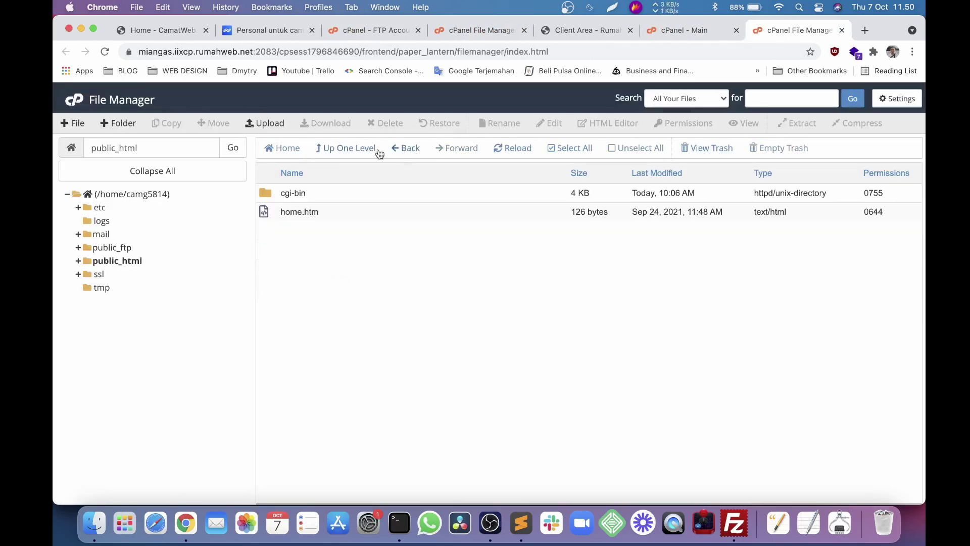
Open the upload page for Rumahweb's public_html and browse the Downloads folder for camatweb.zip, then cancel the file selection.
{"action": "left_click", "coordinate": [276, 125]}
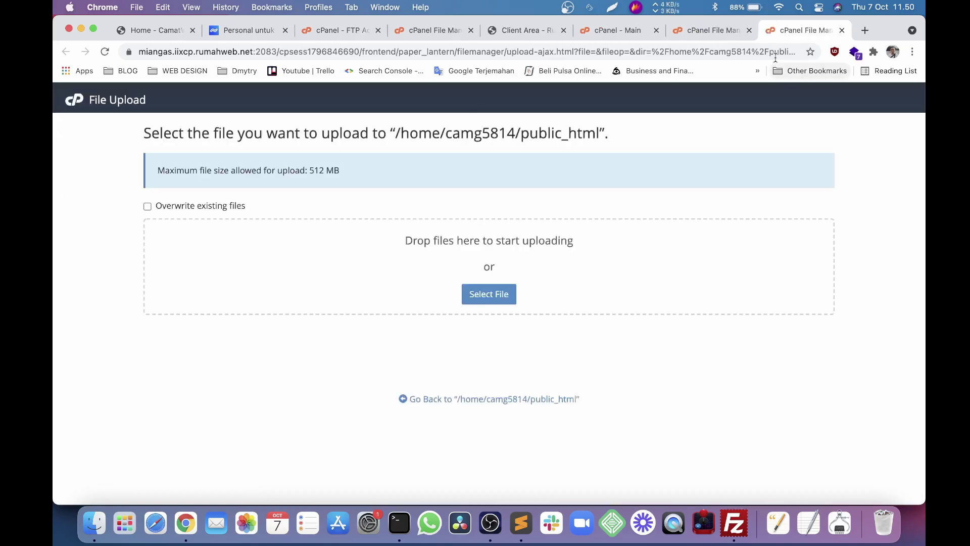
{"action": "key", "text": "super+w"}
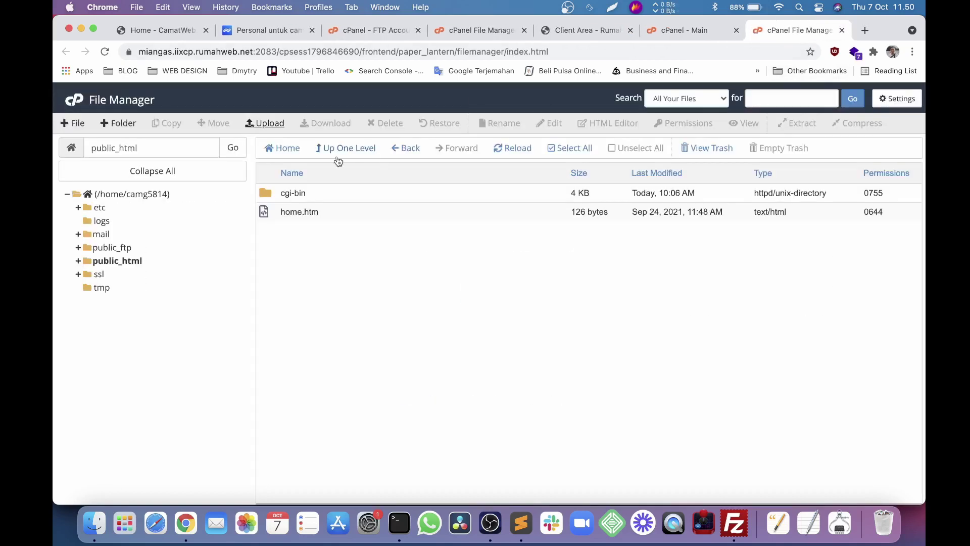
{"action": "left_click", "coordinate": [275, 124]}
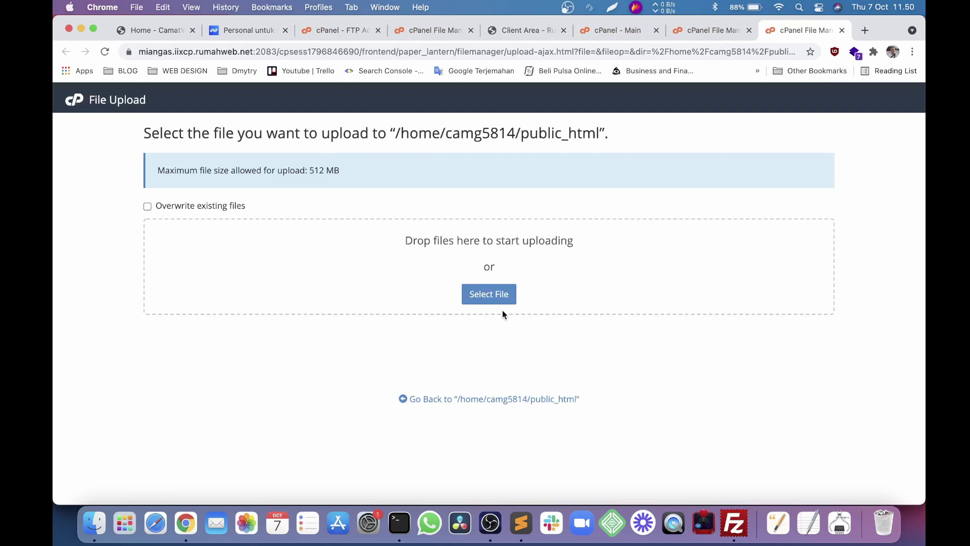
{"action": "left_click", "coordinate": [506, 296]}
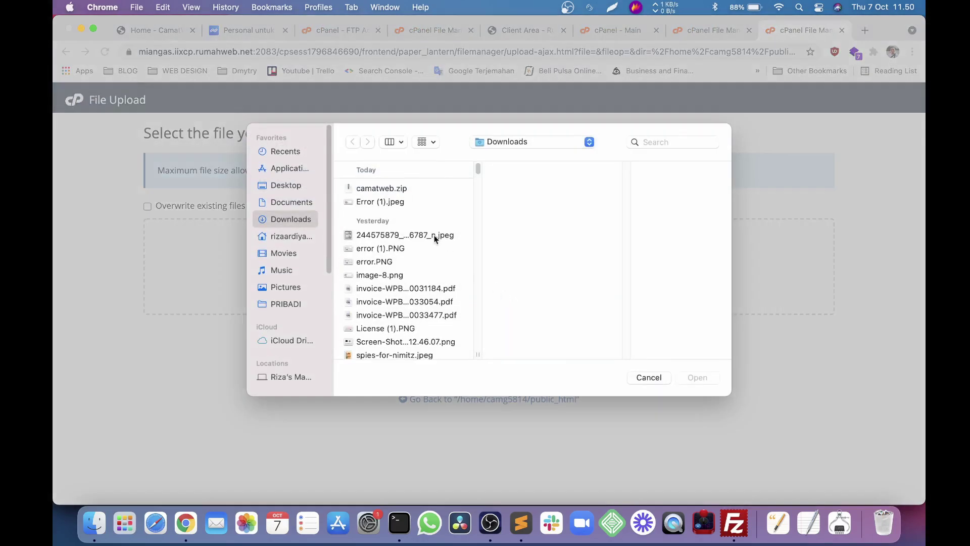
{"action": "left_click", "coordinate": [641, 377]}
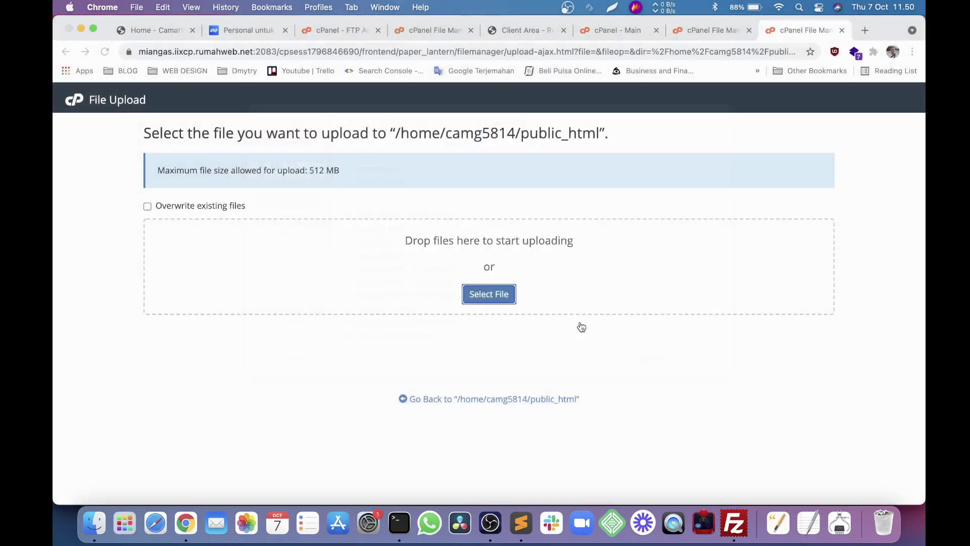
Compare the maximum upload size on the Rumahweb upload page with the size of camatweb.zip in the Niagahoster File Manager.
{"action": "double_click", "coordinate": [314, 171]}
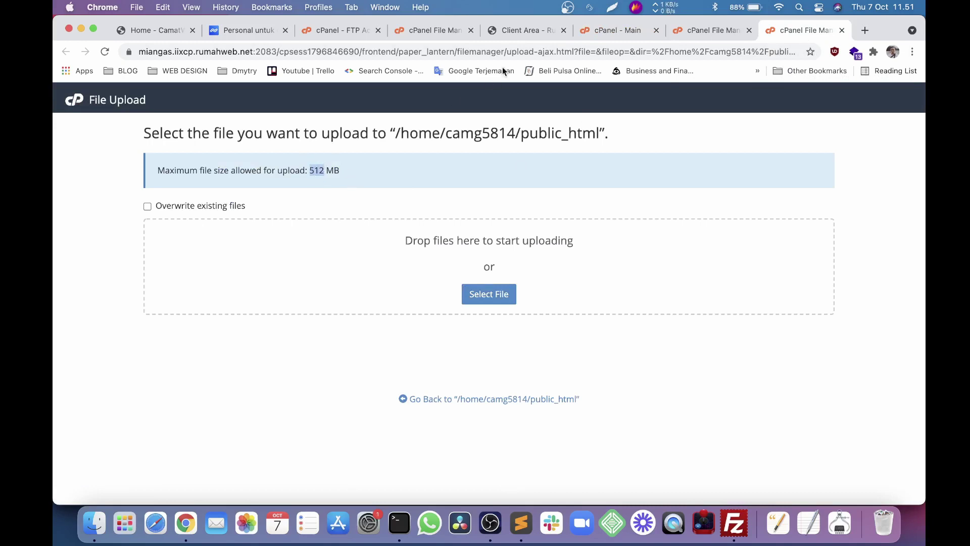
{"action": "left_click", "coordinate": [437, 31]}
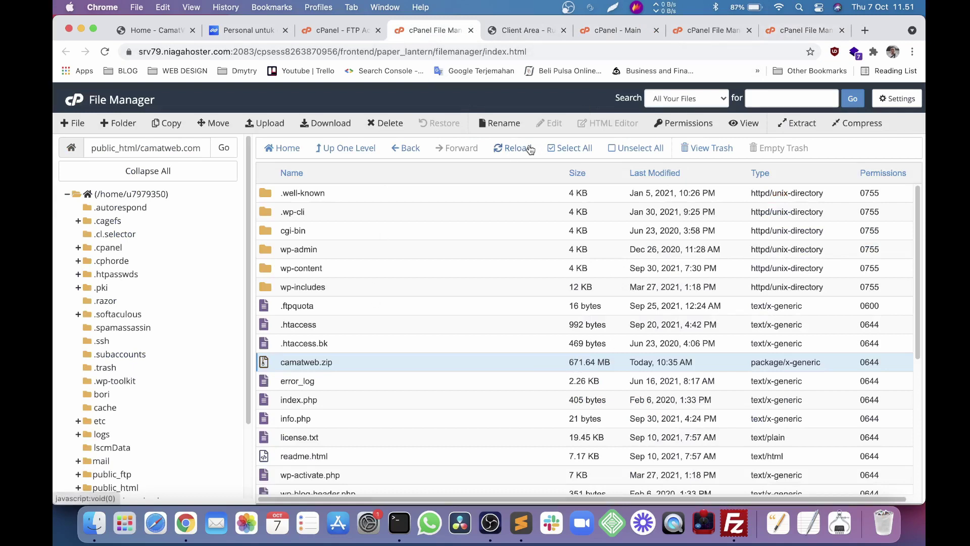
{"action": "left_click", "coordinate": [788, 34]}
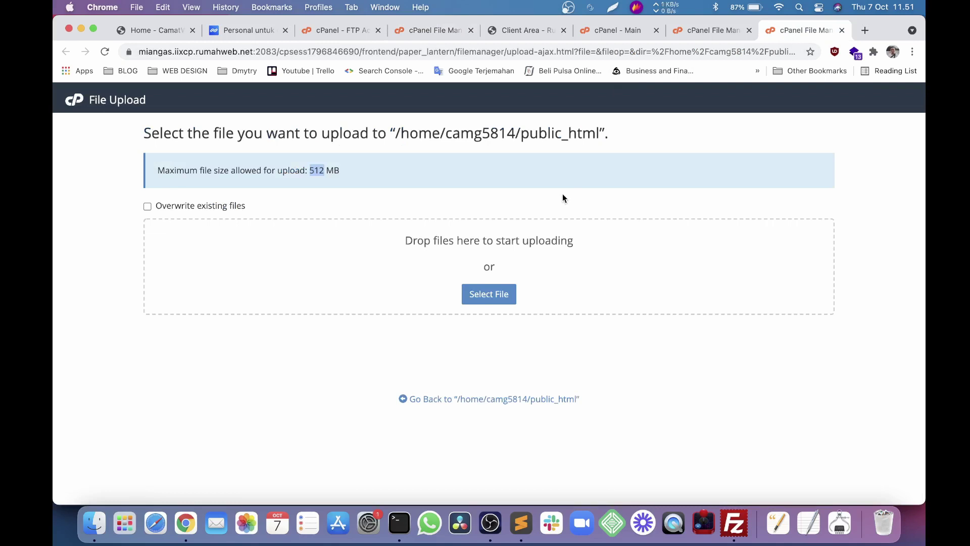
{"action": "left_click", "coordinate": [632, 39]}
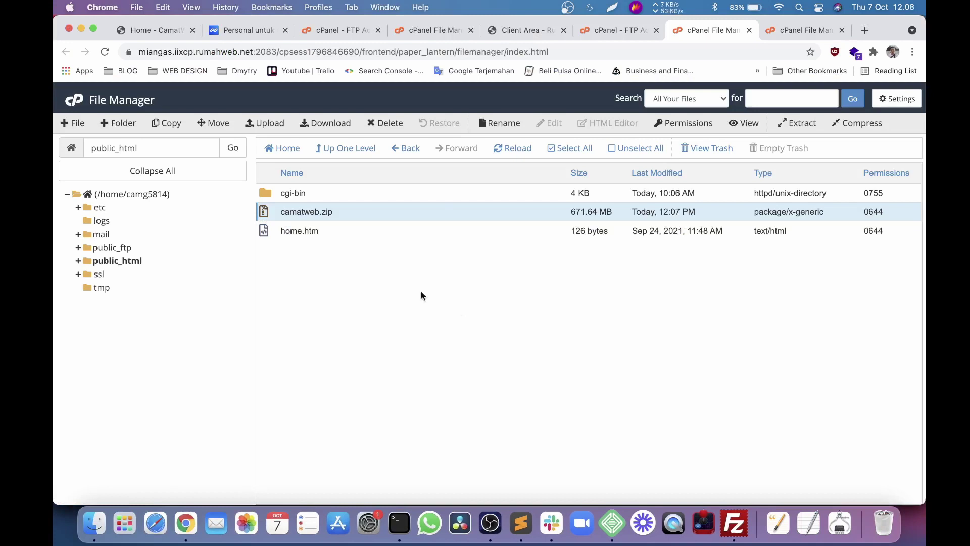
Extract camatweb.zip into Rumahweb's public_html folder.
{"action": "right_click", "coordinate": [348, 219]}
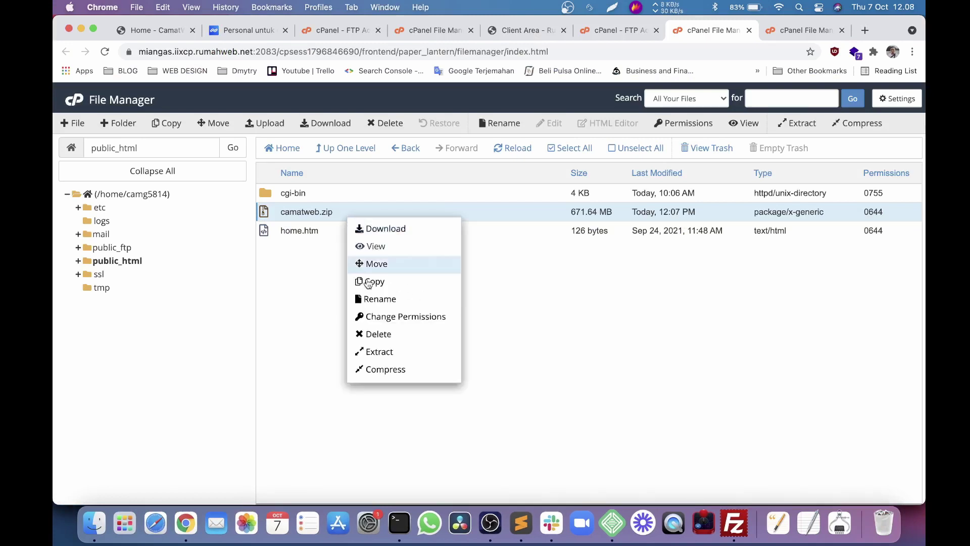
{"action": "left_click", "coordinate": [384, 353]}
{"action": "left_click", "coordinate": [573, 352]}
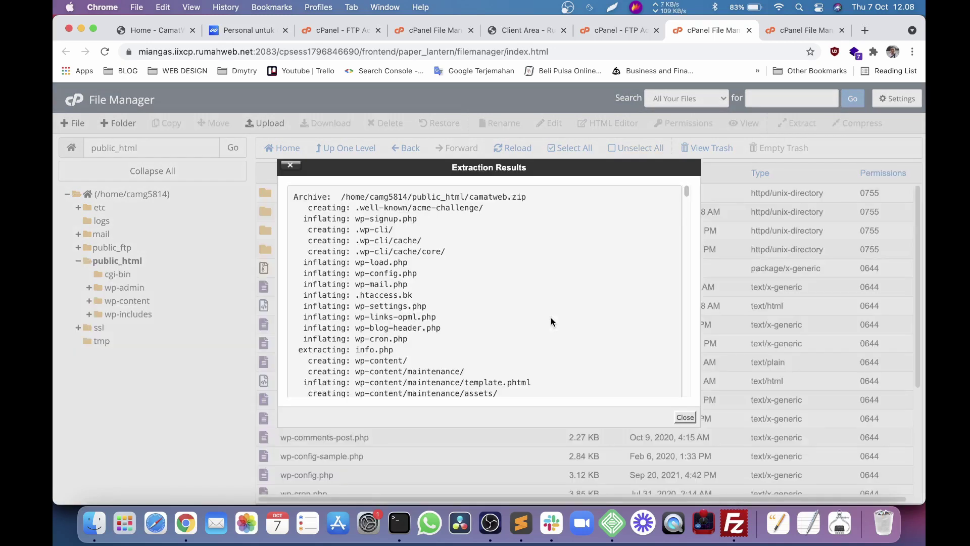
{"action": "left_click", "coordinate": [685, 418]}
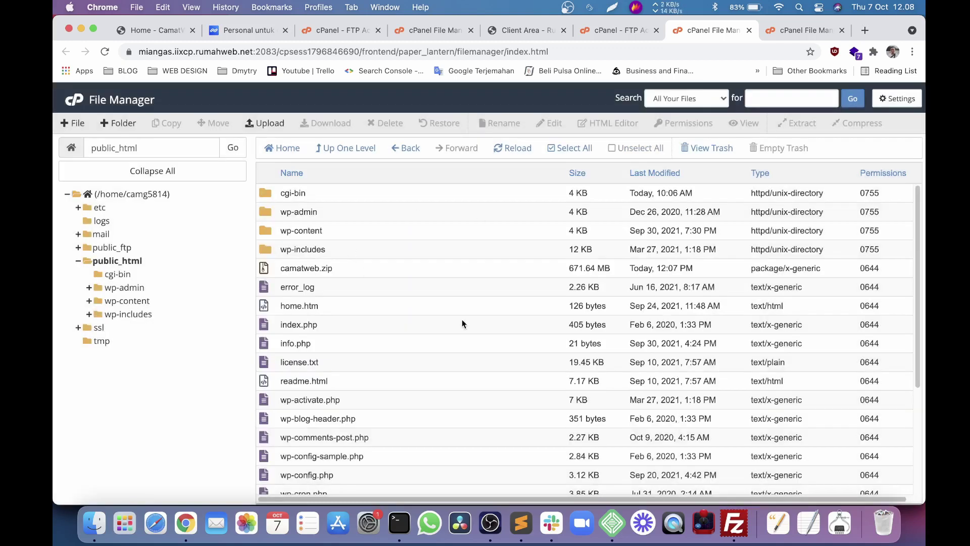
Compare the extracted files in Rumahweb's public_html, including home.htm, with the originals in Niagahoster's camatweb.com folder.
{"action": "scroll", "coordinate": [383, 375], "scroll_direction": "down", "scroll_amount": 4}
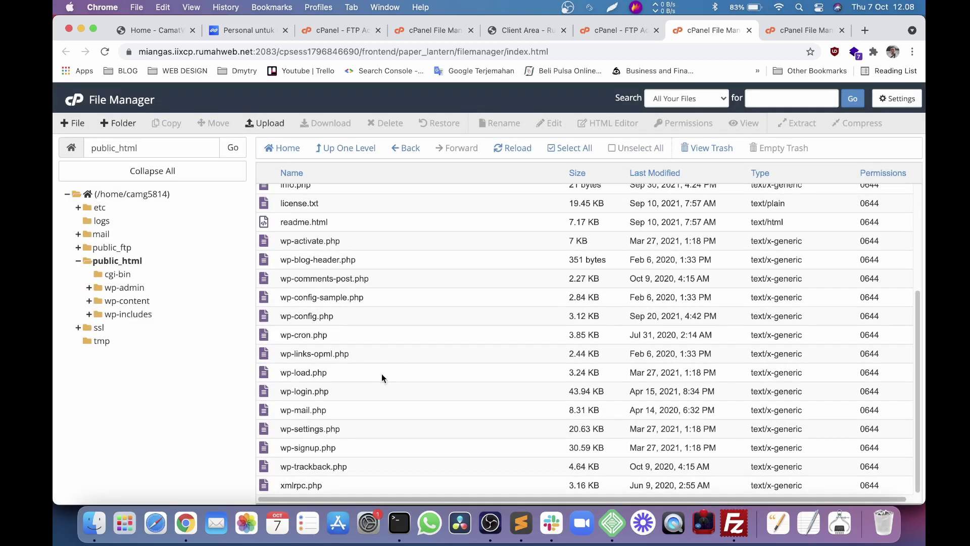
{"action": "scroll", "coordinate": [394, 363], "scroll_direction": "up", "scroll_amount": 4}
{"action": "left_click", "coordinate": [435, 30]}
{"action": "left_click", "coordinate": [705, 28]}
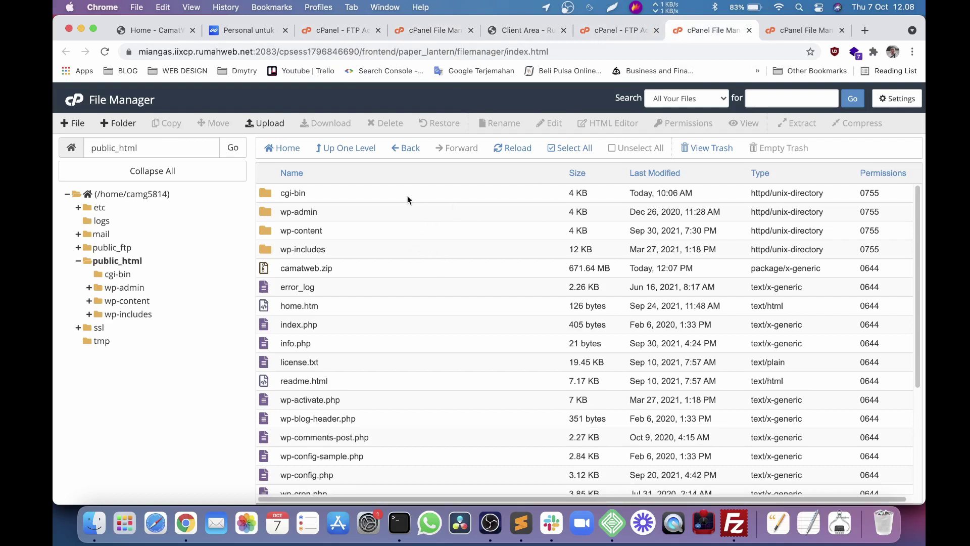
{"action": "left_click", "coordinate": [439, 33]}
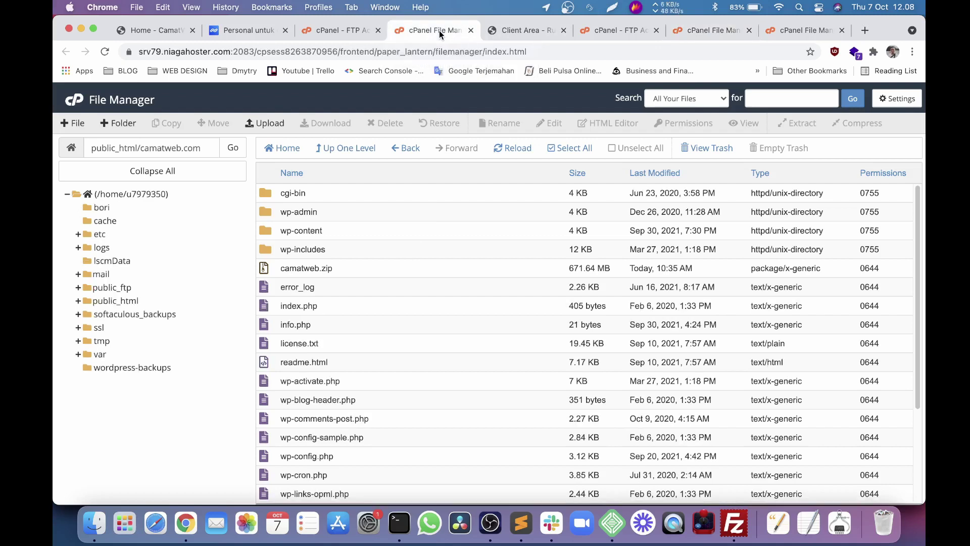
{"action": "left_click", "coordinate": [686, 34]}
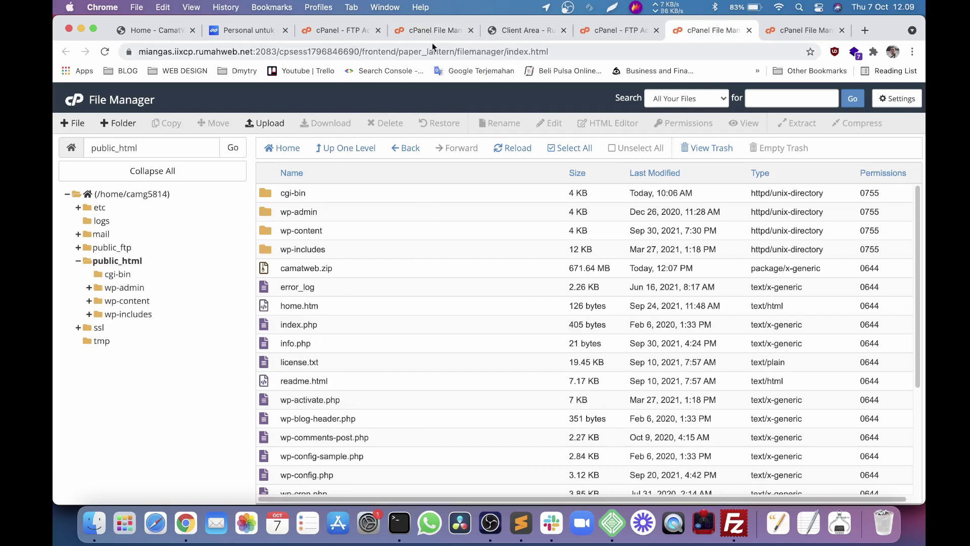
{"action": "left_click", "coordinate": [426, 30]}
{"action": "left_click", "coordinate": [694, 31]}
{"action": "left_click", "coordinate": [345, 303]}
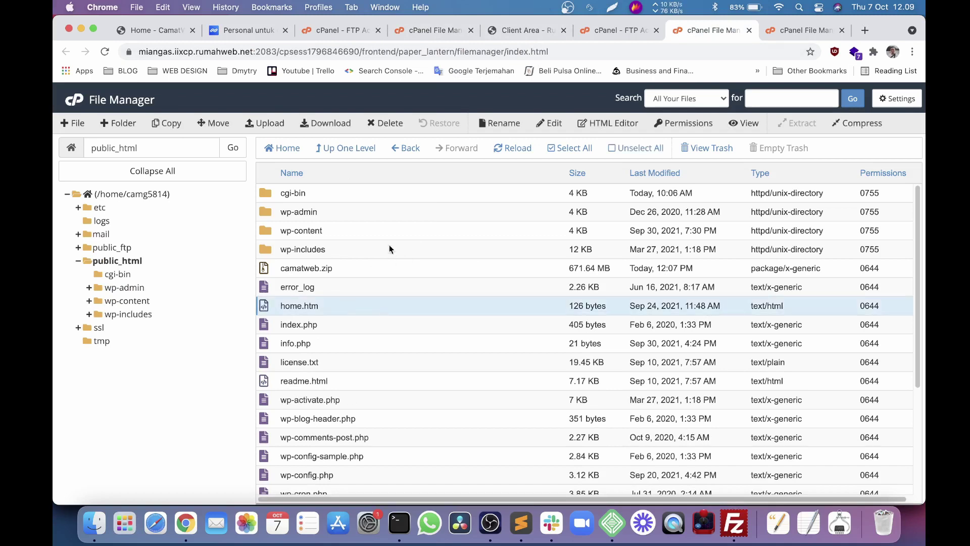
{"action": "left_click", "coordinate": [442, 29]}
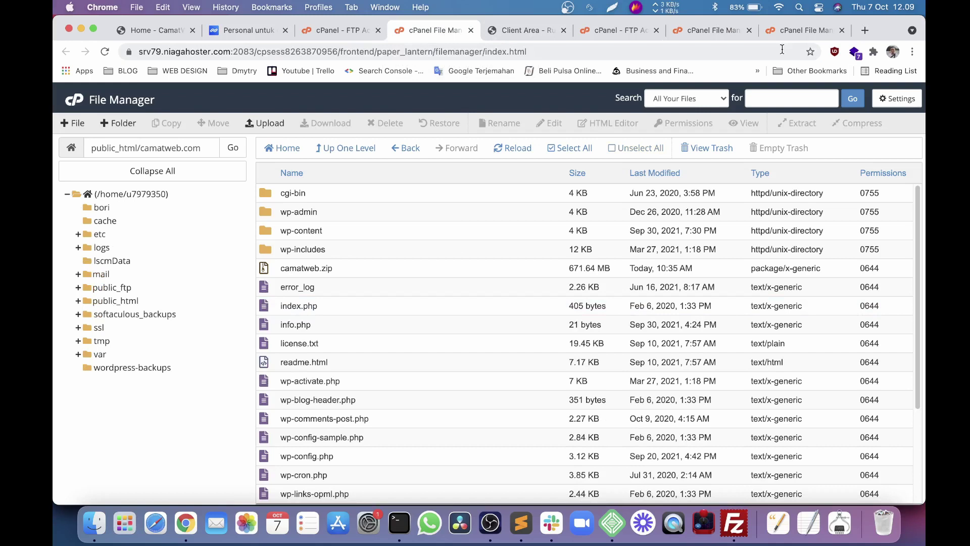
{"action": "left_click", "coordinate": [703, 31]}
{"action": "left_click", "coordinate": [338, 29]}
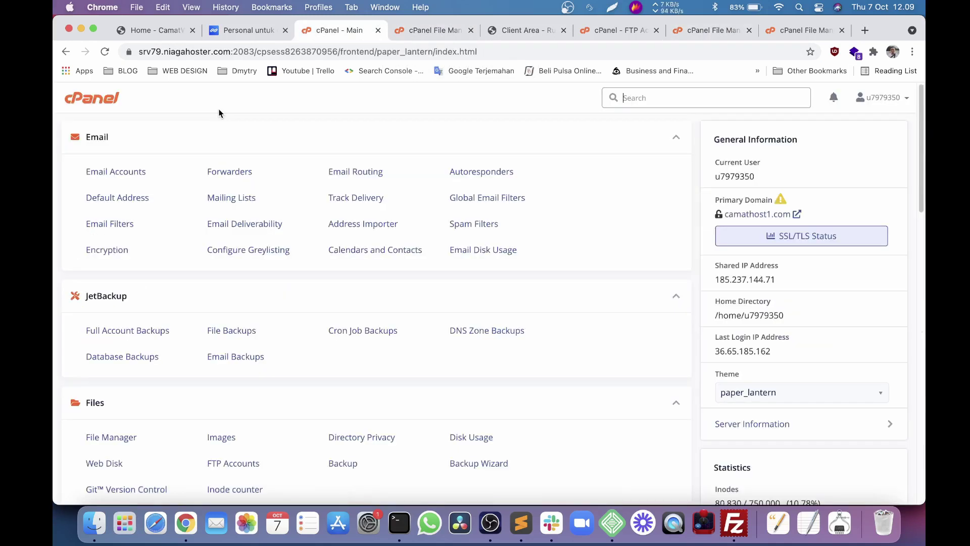
{"action": "left_click", "coordinate": [640, 97]}
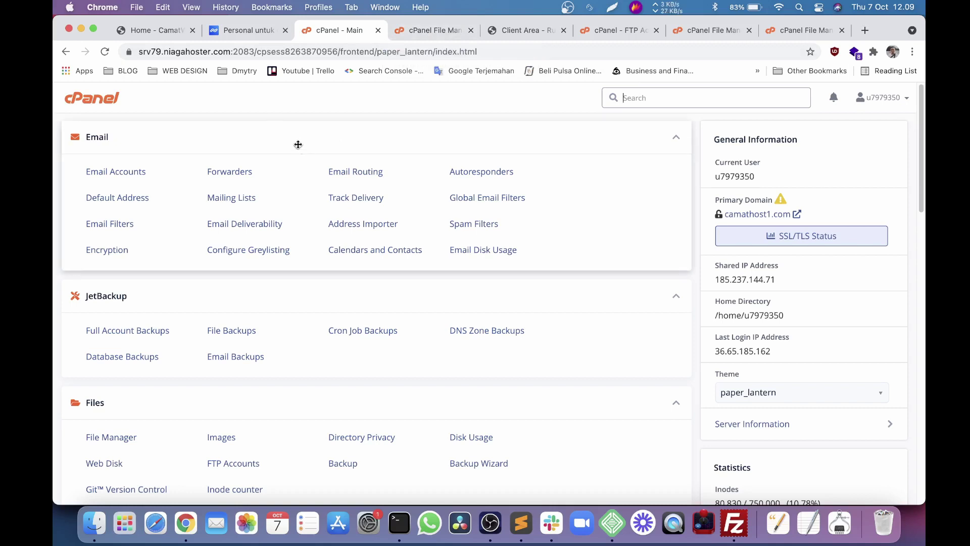
{"action": "left_click", "coordinate": [150, 30]}
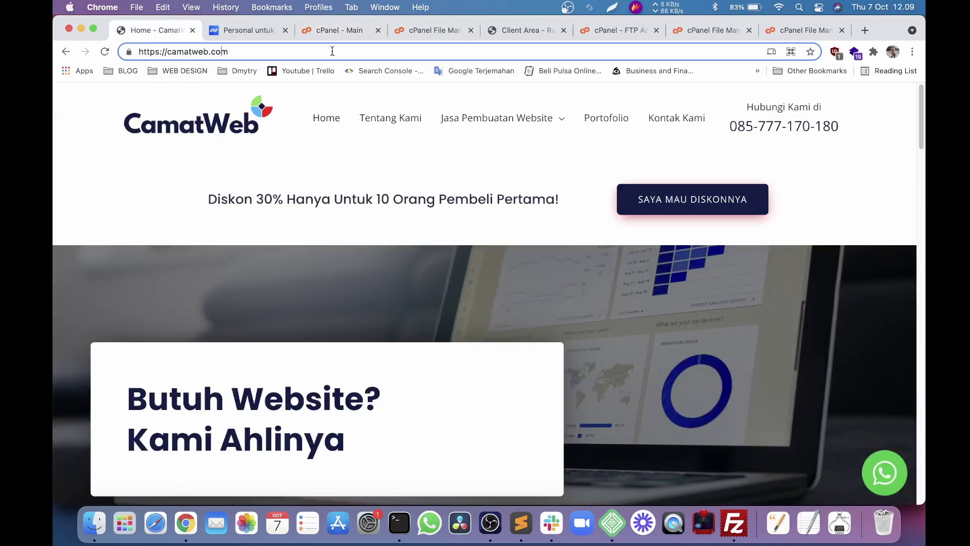
View the contents of wp-config.php from the public_html/camatweb.com folder in Niagahoster's File Manager.
{"action": "left_click", "coordinate": [405, 31]}
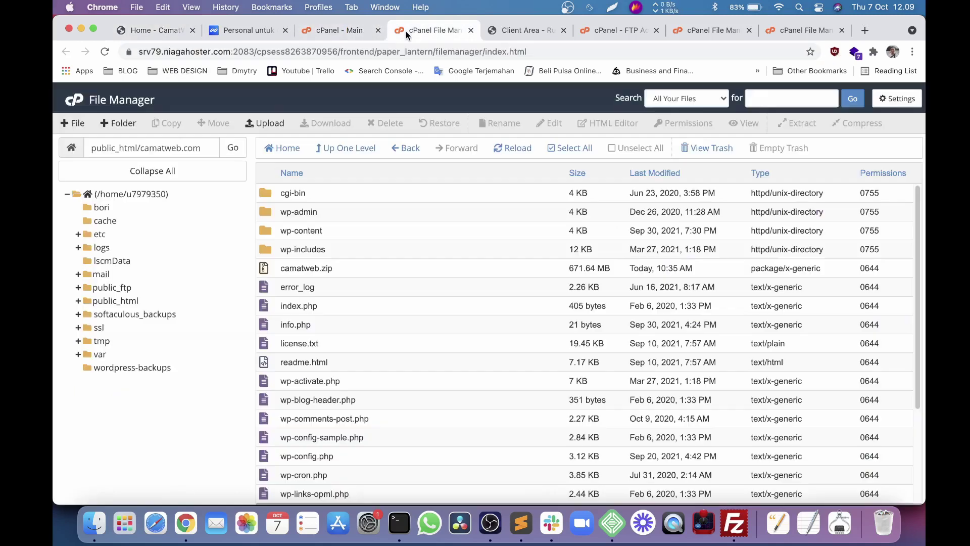
{"action": "left_click_drag", "start_coordinate": [95, 148], "coordinate": [192, 148]}
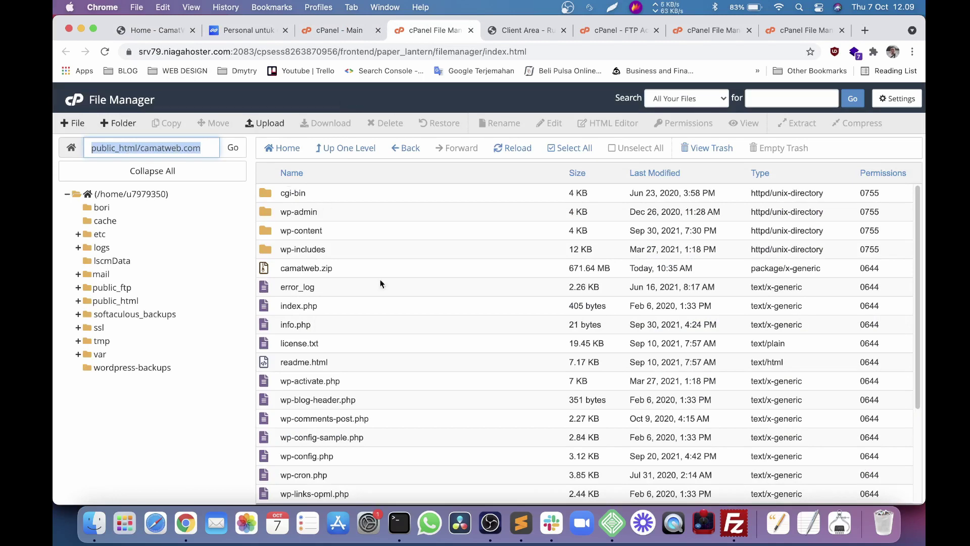
{"action": "scroll", "coordinate": [396, 315], "scroll_direction": "down", "scroll_amount": 5}
{"action": "right_click", "coordinate": [370, 346]}
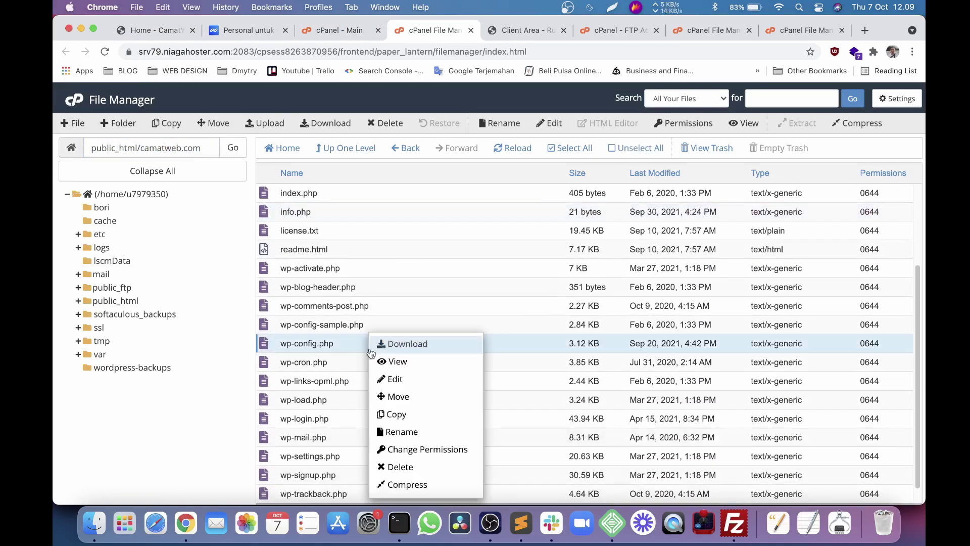
{"action": "left_click", "coordinate": [396, 361]}
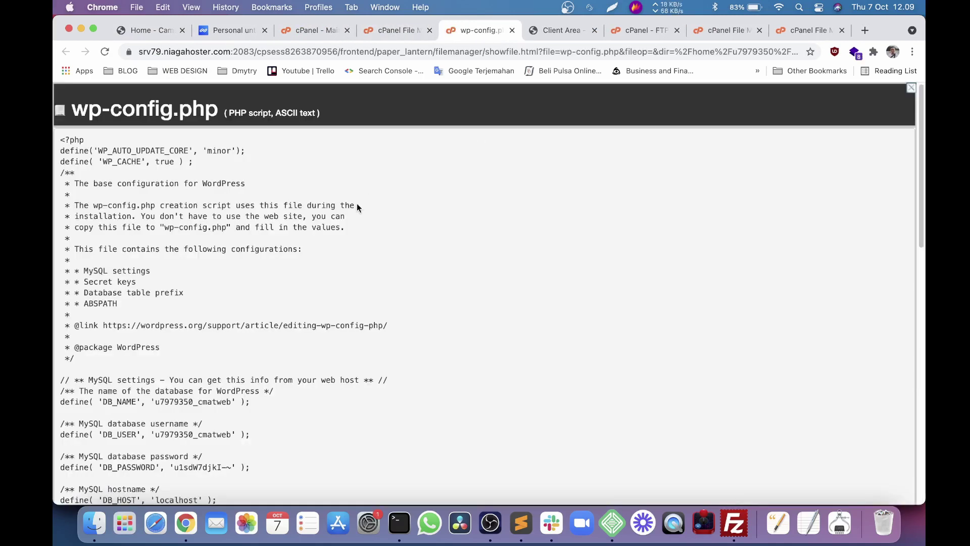
Copy the DB_NAME value from the MySQL settings in wp-config.php.
{"action": "double_click", "coordinate": [117, 401]}
{"action": "left_click_drag", "start_coordinate": [75, 402], "coordinate": [224, 404]}
{"action": "double_click", "coordinate": [165, 403]}
{"action": "key", "text": "super+c"}
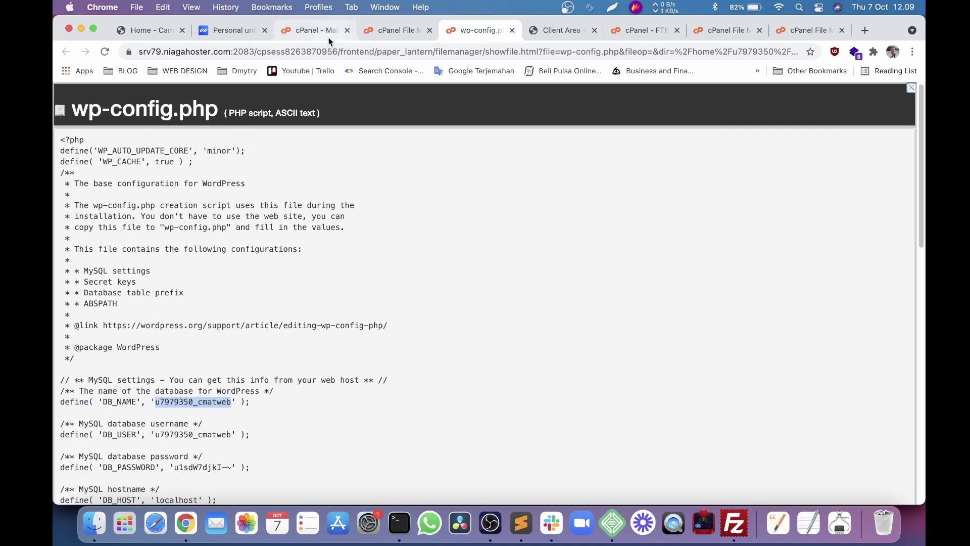
Open the Backup Wizard in Niagahoster's cPanel and choose a partial backup of the MySQL databases.
{"action": "left_click", "coordinate": [307, 42]}
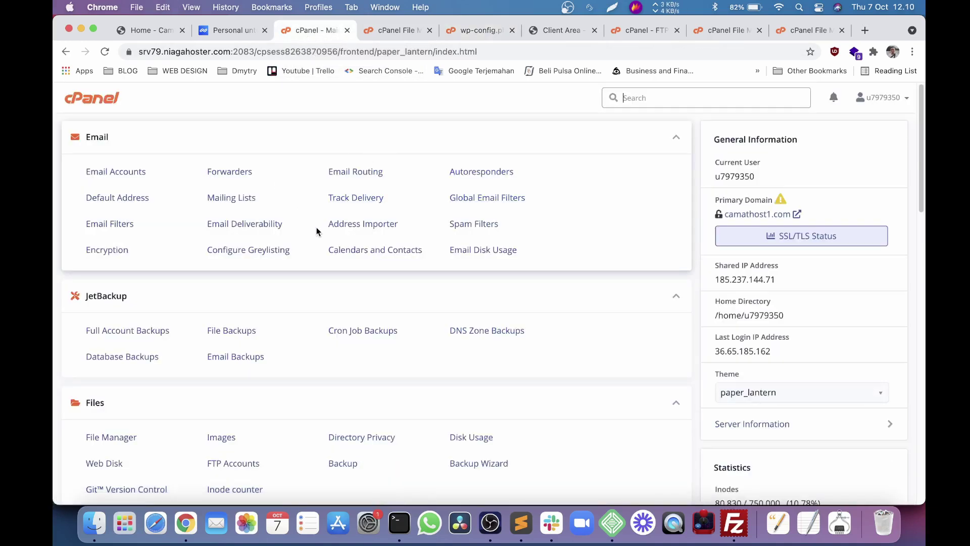
{"action": "scroll", "coordinate": [385, 283], "scroll_direction": "down", "scroll_amount": 5}
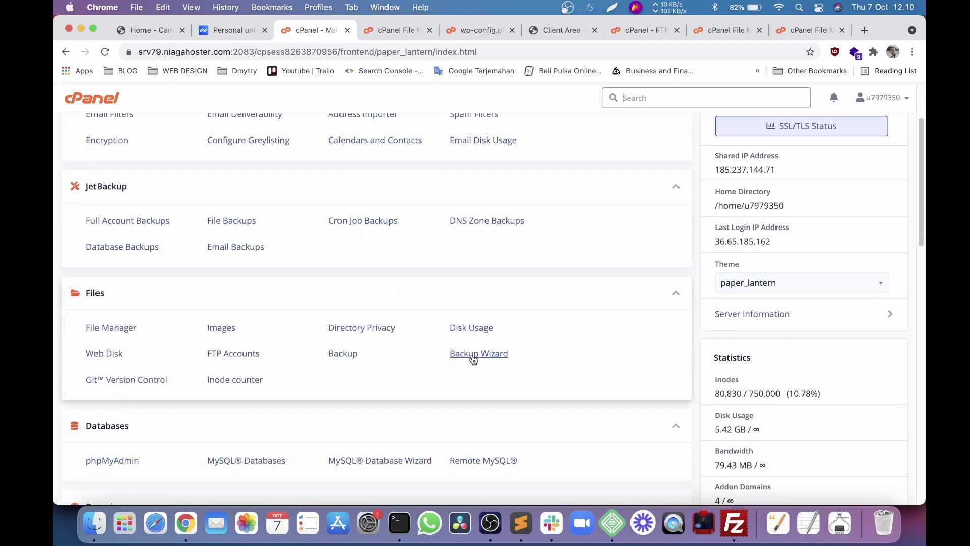
{"action": "left_click", "coordinate": [500, 357]}
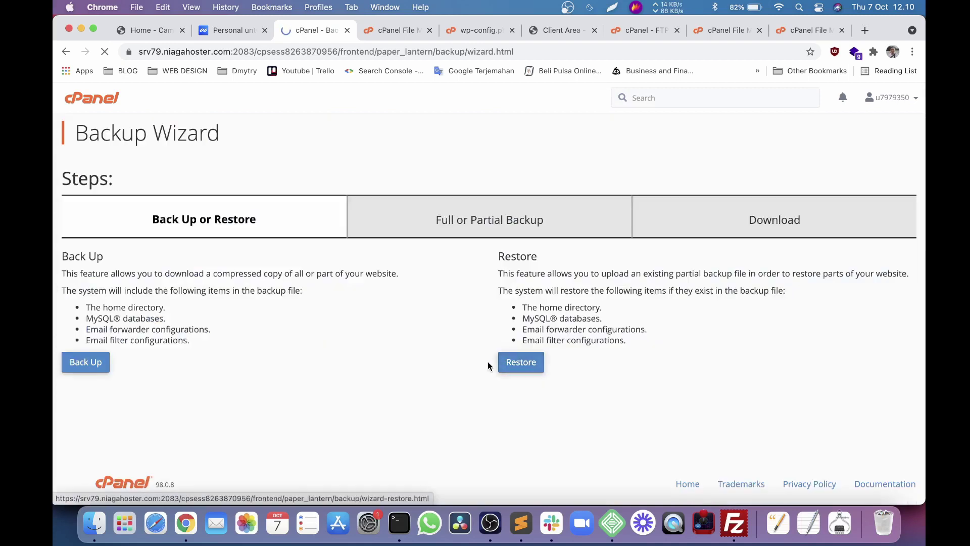
{"action": "left_click", "coordinate": [97, 362]}
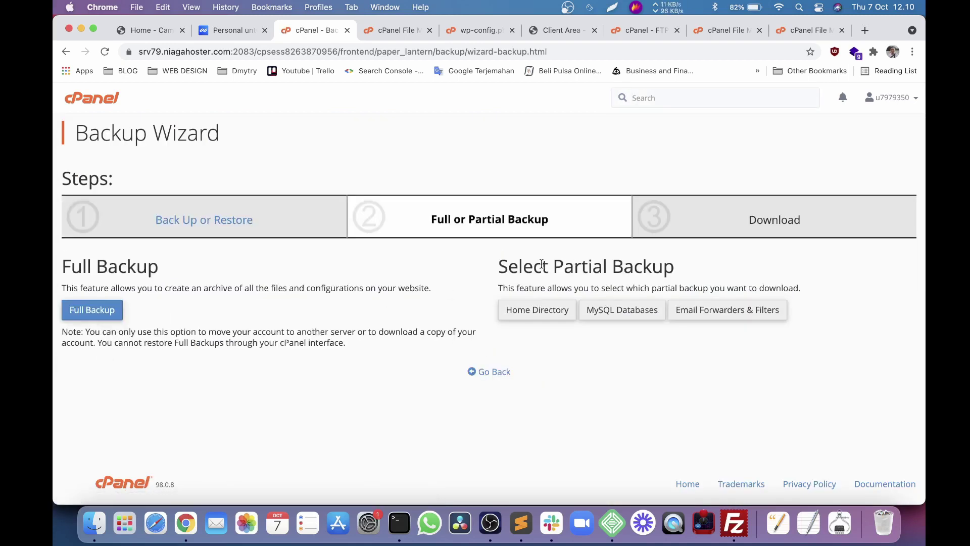
{"action": "left_click_drag", "start_coordinate": [542, 264], "coordinate": [647, 273]}
{"action": "left_click", "coordinate": [648, 273]}
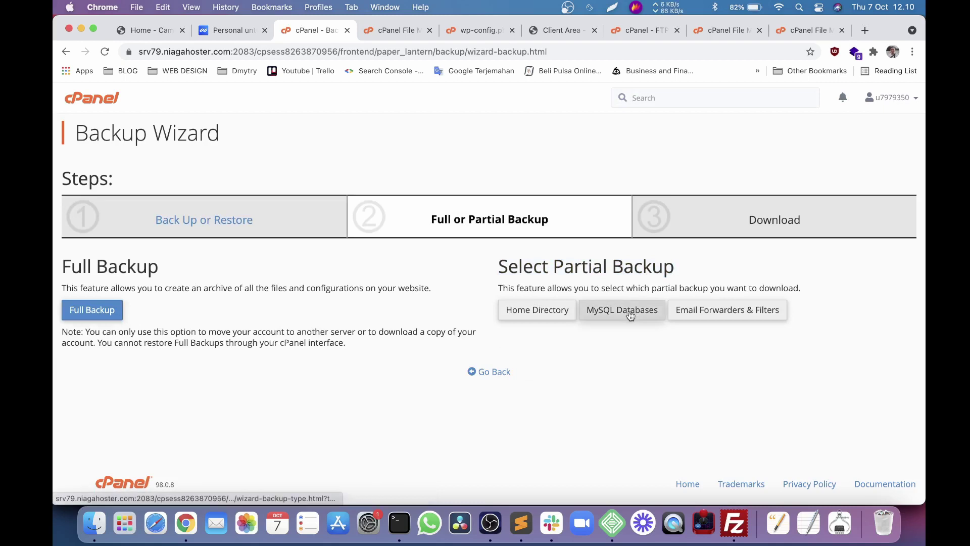
{"action": "left_click", "coordinate": [630, 314]}
Find the database with the copied DB_NAME in the backup list and save its .sql.gz backup to the Downloads folder.
{"action": "scroll", "coordinate": [178, 349], "scroll_direction": "down", "scroll_amount": 3}
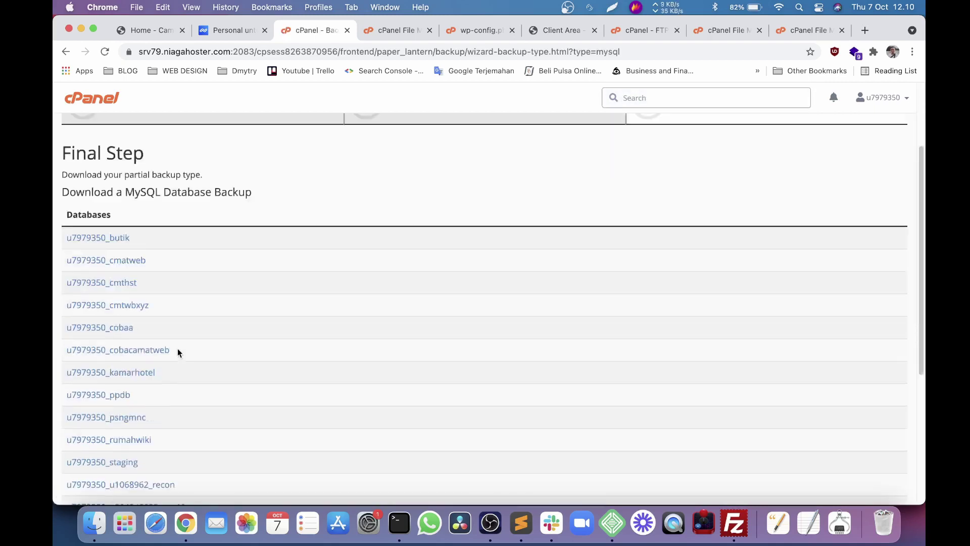
{"action": "scroll", "coordinate": [178, 350], "scroll_direction": "down", "scroll_amount": 5}
{"action": "scroll", "coordinate": [195, 256], "scroll_direction": "up", "scroll_amount": 7}
{"action": "scroll", "coordinate": [115, 375], "scroll_direction": "down", "scroll_amount": 2}
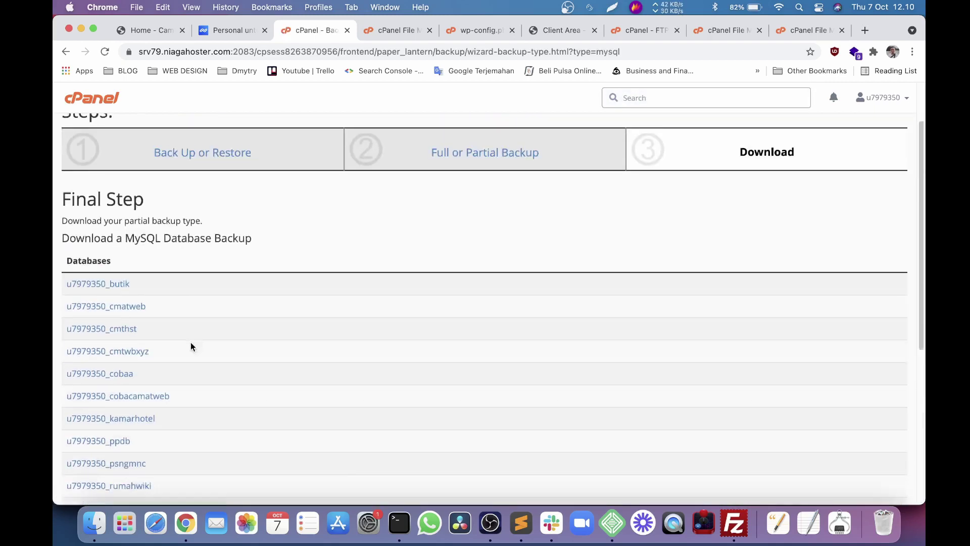
{"action": "scroll", "coordinate": [190, 344], "scroll_direction": "down", "scroll_amount": 2}
{"action": "scroll", "coordinate": [190, 344], "scroll_direction": "up", "scroll_amount": 2}
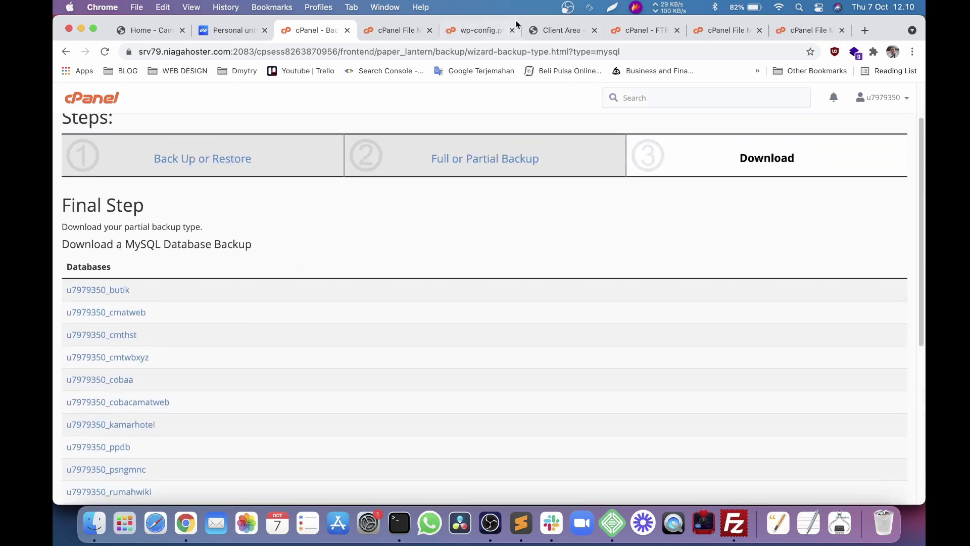
{"action": "key", "text": "super+f"}
{"action": "key", "text": "super+v"}
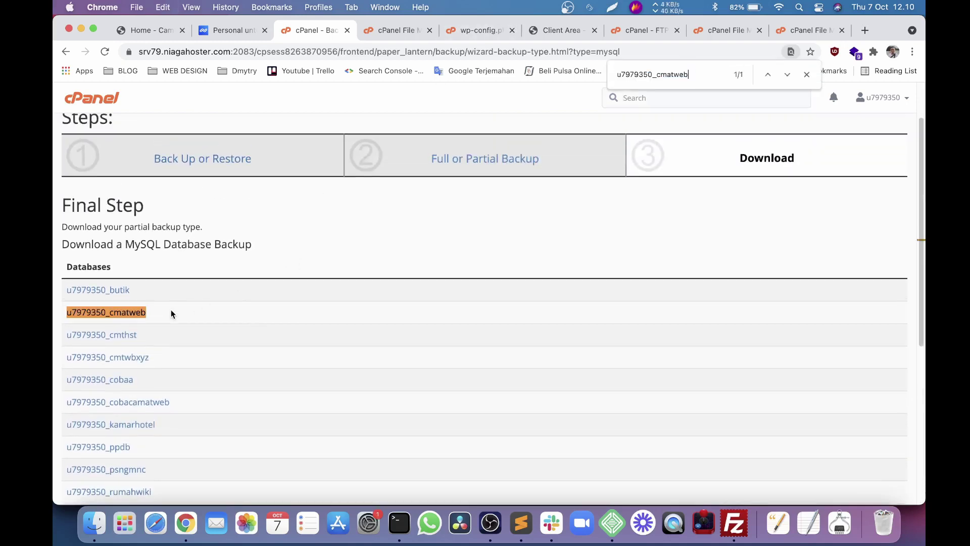
{"action": "scroll", "coordinate": [223, 372], "scroll_direction": "down", "scroll_amount": 5}
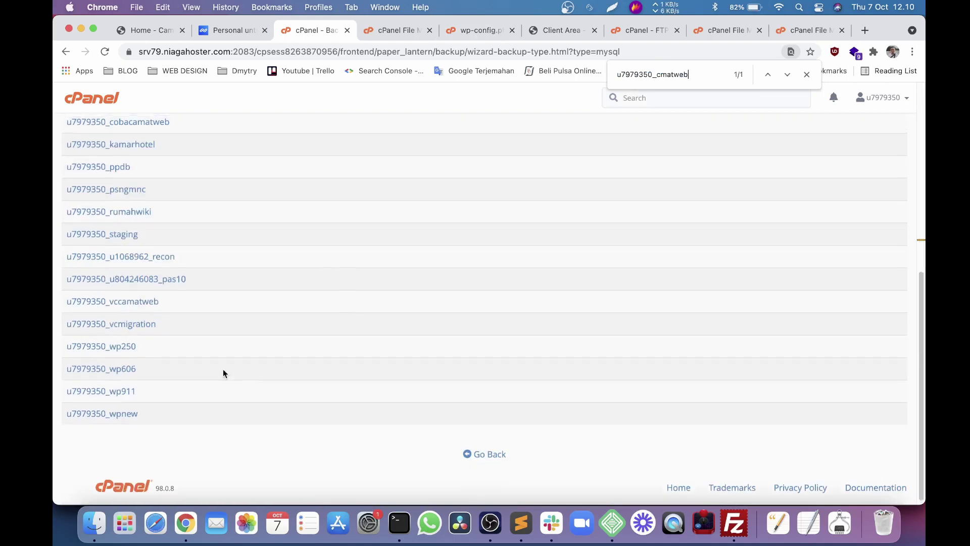
{"action": "scroll", "coordinate": [223, 372], "scroll_direction": "up", "scroll_amount": 6}
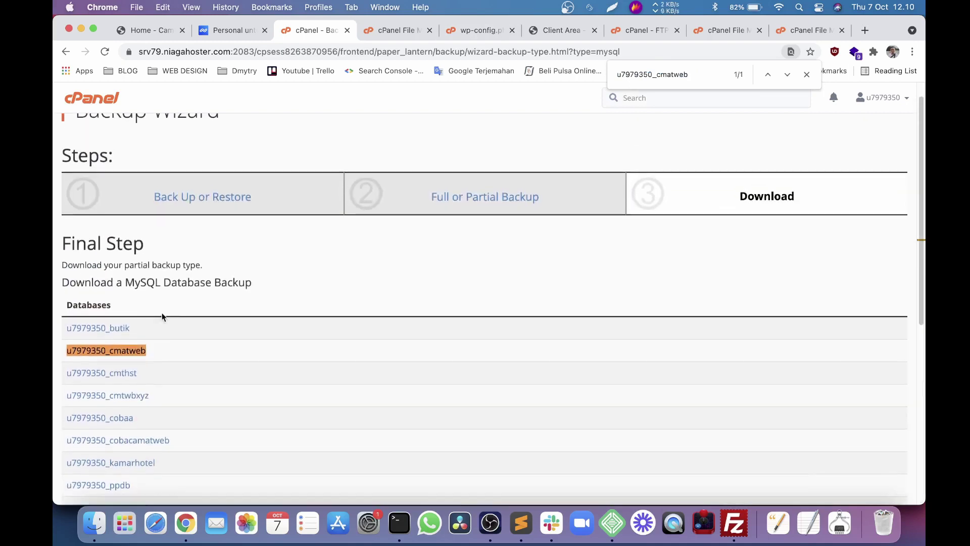
{"action": "left_click", "coordinate": [143, 353]}
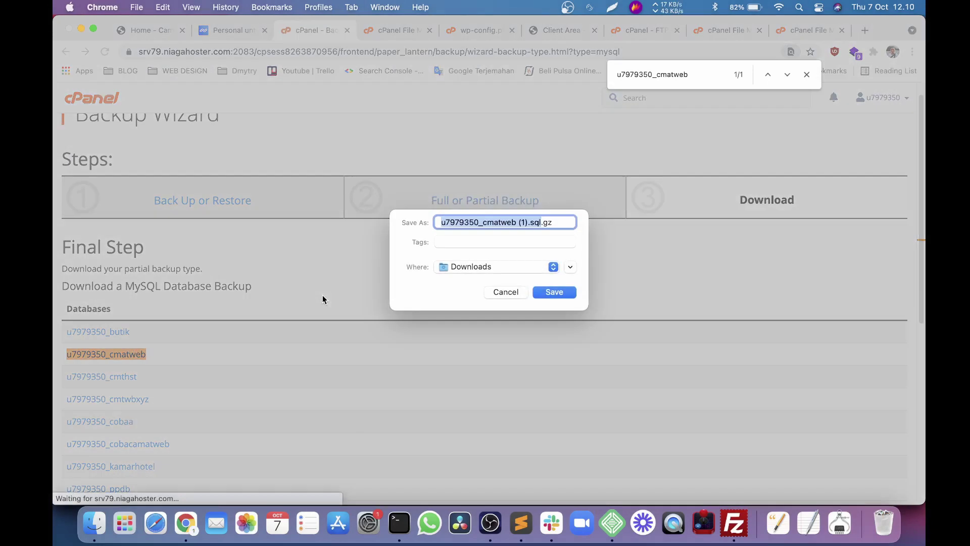
{"action": "left_click", "coordinate": [575, 292]}
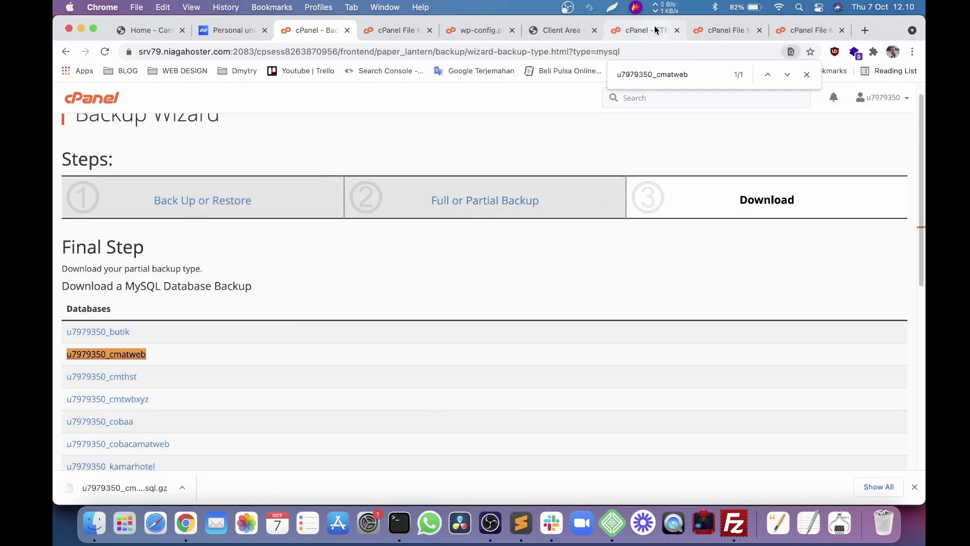
Open the Backup Wizard in Rumahweb's cPanel and choose to restore a MySQL database backup.
{"action": "left_click", "coordinate": [553, 33]}
{"action": "left_click", "coordinate": [634, 30]}
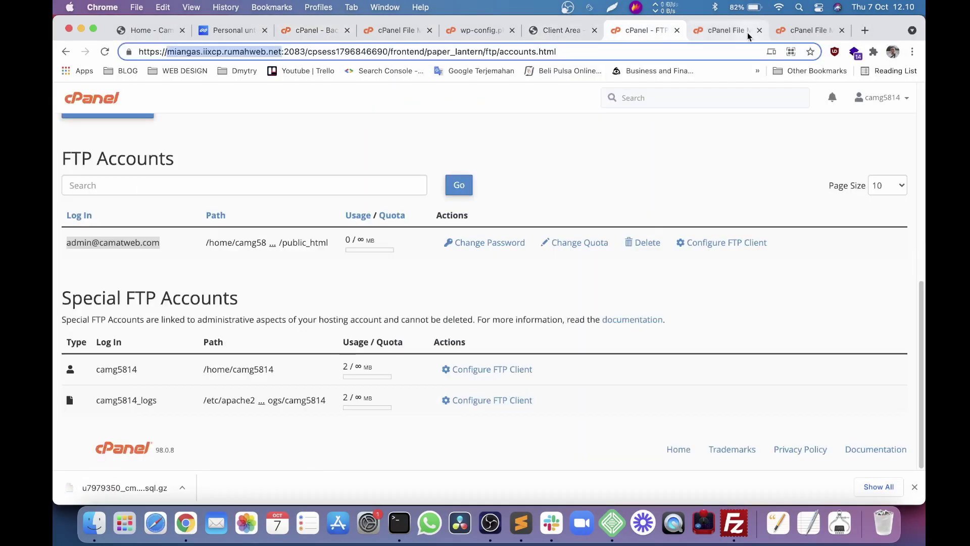
{"action": "scroll", "coordinate": [331, 175], "scroll_direction": "up", "scroll_amount": 10}
{"action": "left_click", "coordinate": [93, 98]}
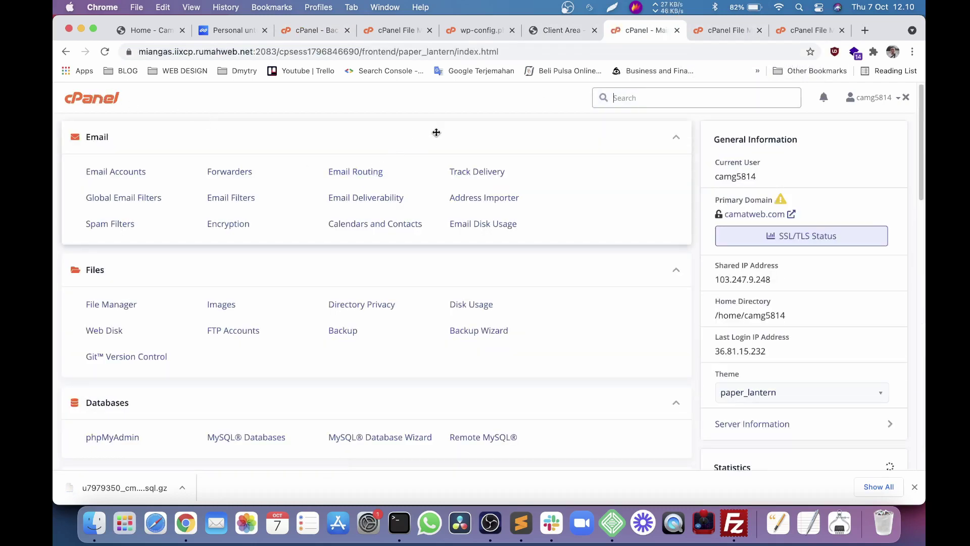
{"action": "left_click", "coordinate": [464, 332]}
{"action": "left_click", "coordinate": [520, 372]}
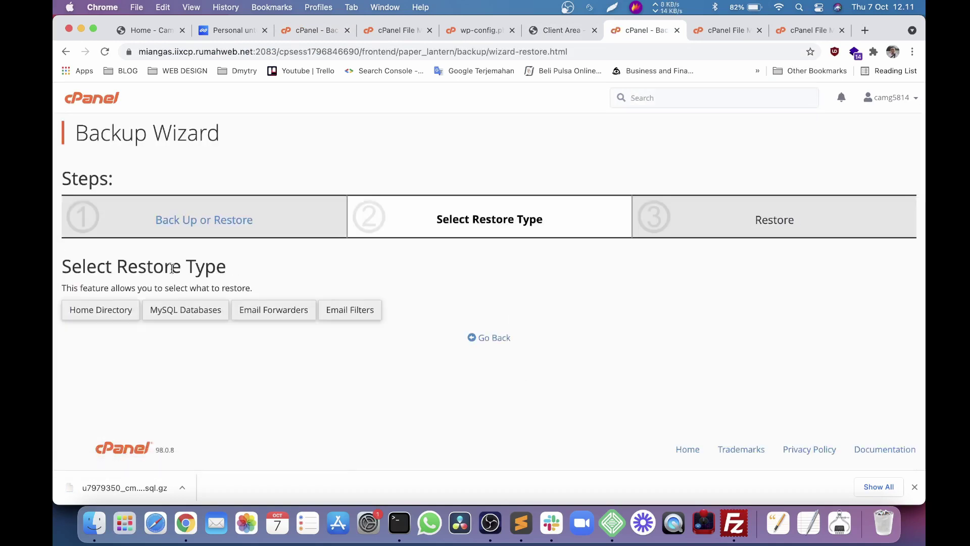
{"action": "double_click", "coordinate": [169, 267]}
{"action": "left_click", "coordinate": [185, 311]}
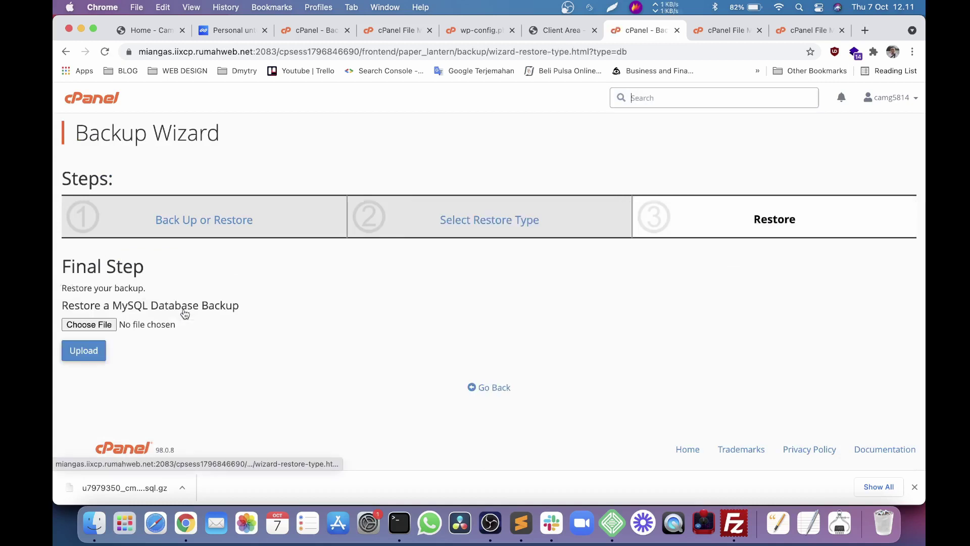
Restore the database on Rumahweb from the downloaded cmatweb (1).sql.gz backup in the Downloads folder.
{"action": "left_click", "coordinate": [93, 326]}
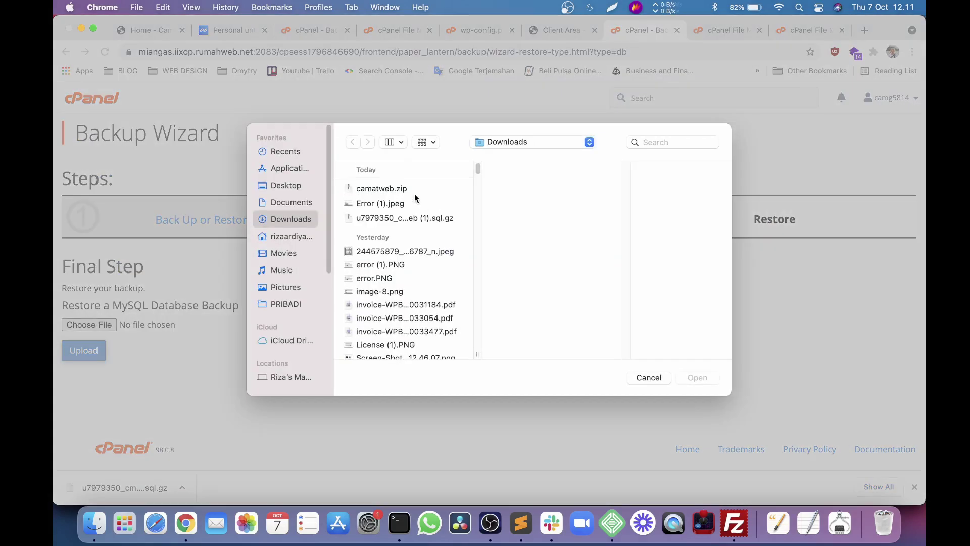
{"action": "double_click", "coordinate": [404, 218]}
{"action": "left_click", "coordinate": [100, 359]}
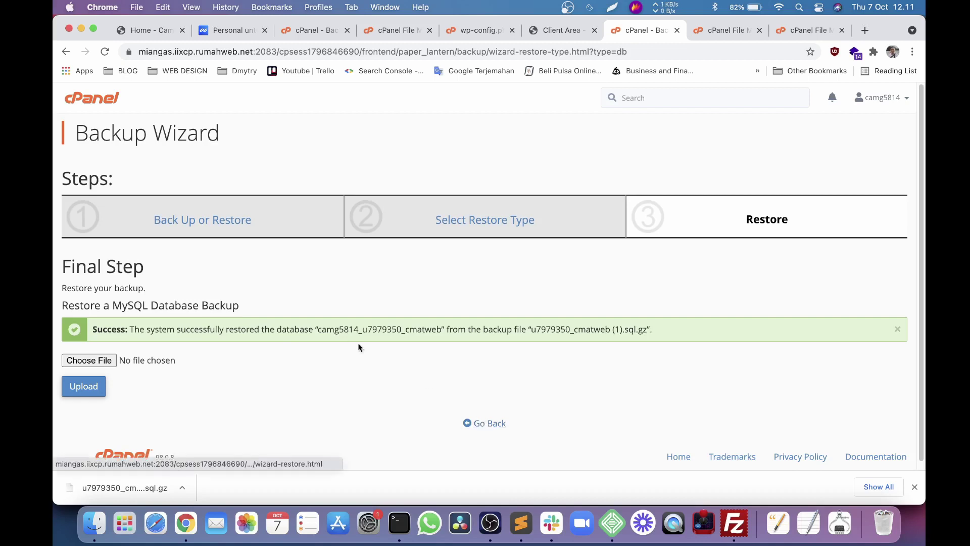
Leave the Backup Wizard and open the MySQL Databases page in Rumahweb's cPanel.
{"action": "left_click", "coordinate": [480, 424]}
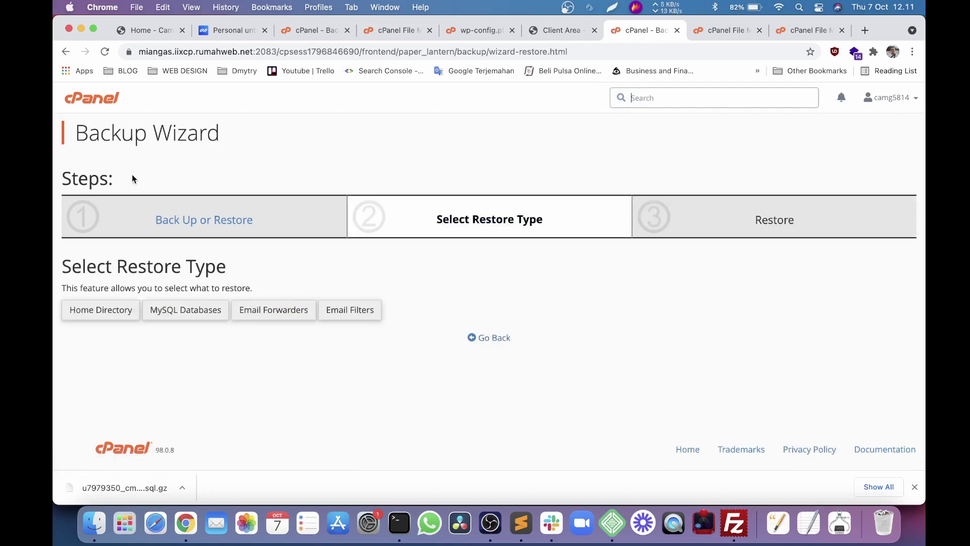
{"action": "left_click", "coordinate": [486, 338]}
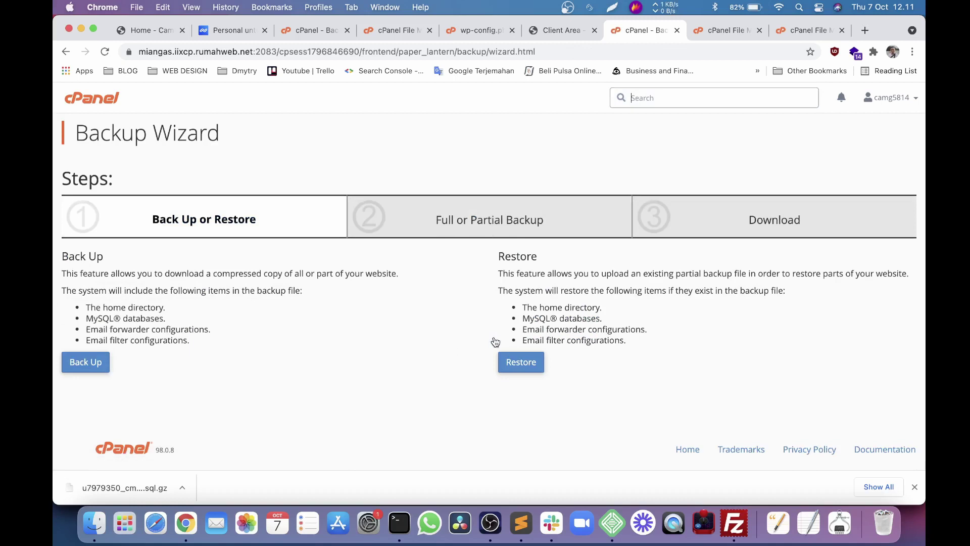
{"action": "left_click", "coordinate": [109, 98]}
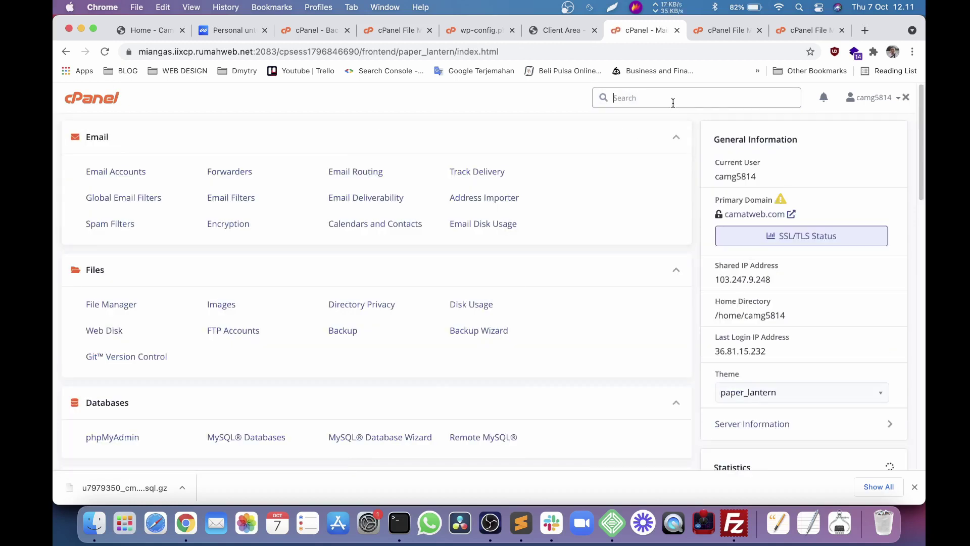
{"action": "scroll", "coordinate": [485, 305], "scroll_direction": "down", "scroll_amount": 2}
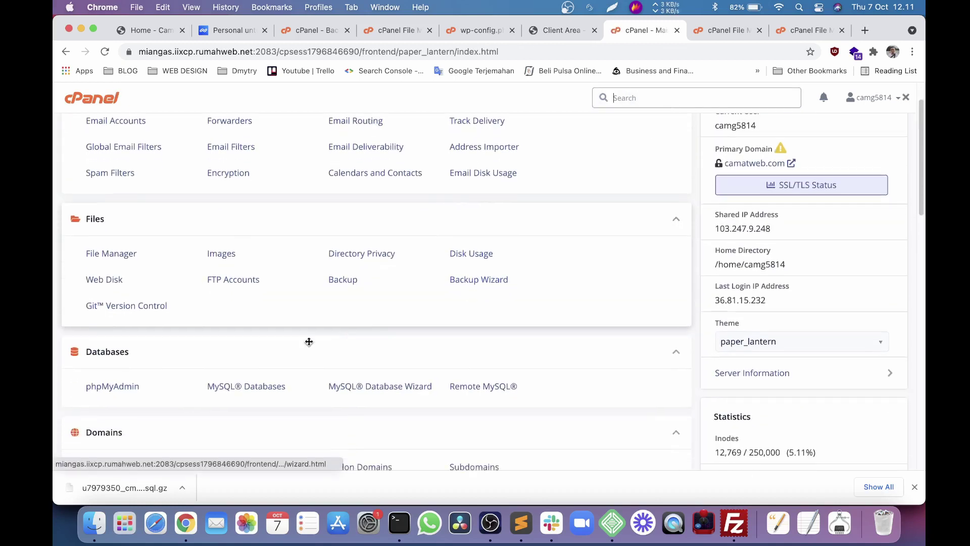
{"action": "left_click", "coordinate": [258, 387]}
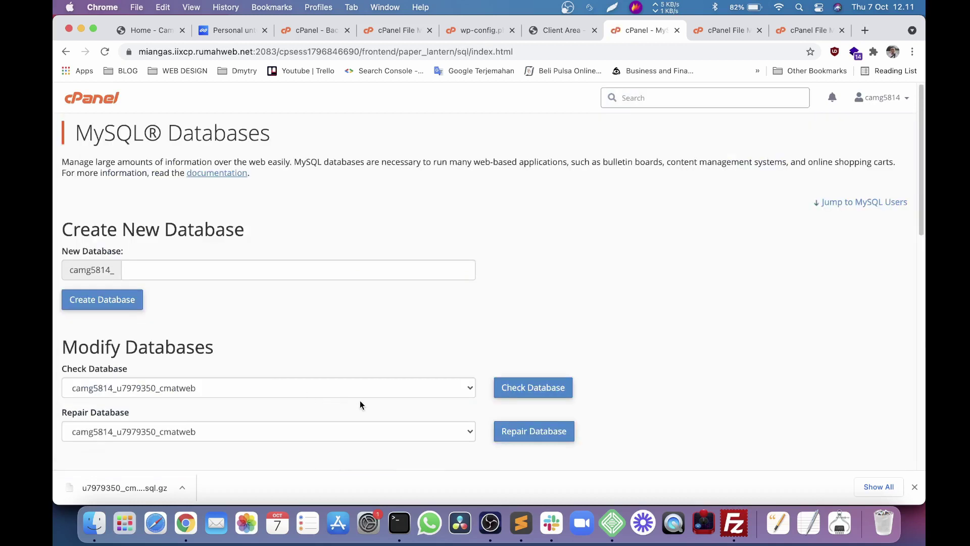
Check the restored database's full name and its privileged users in Rumahweb's Current Databases list.
{"action": "left_click", "coordinate": [916, 486]}
{"action": "scroll", "coordinate": [682, 357], "scroll_direction": "down", "scroll_amount": 5}
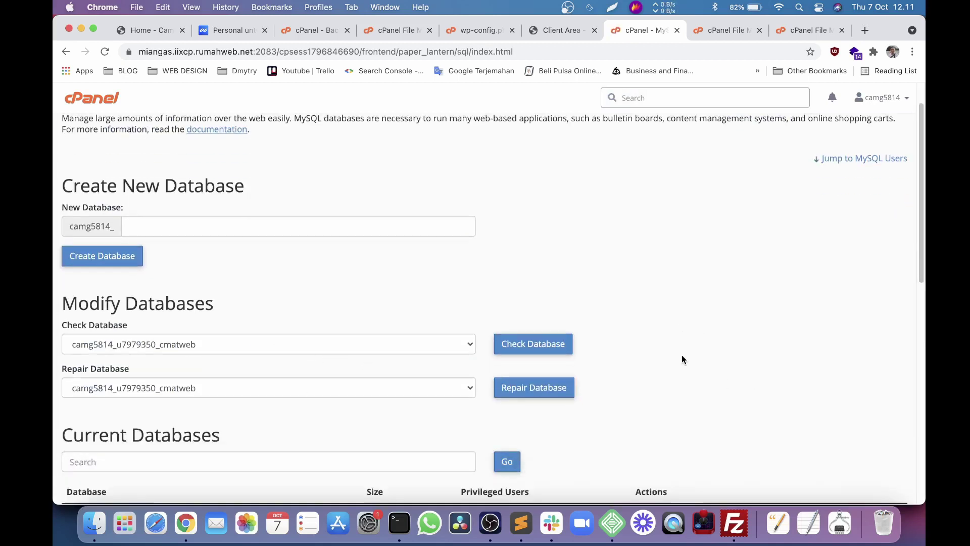
{"action": "scroll", "coordinate": [499, 350], "scroll_direction": "up", "scroll_amount": 2}
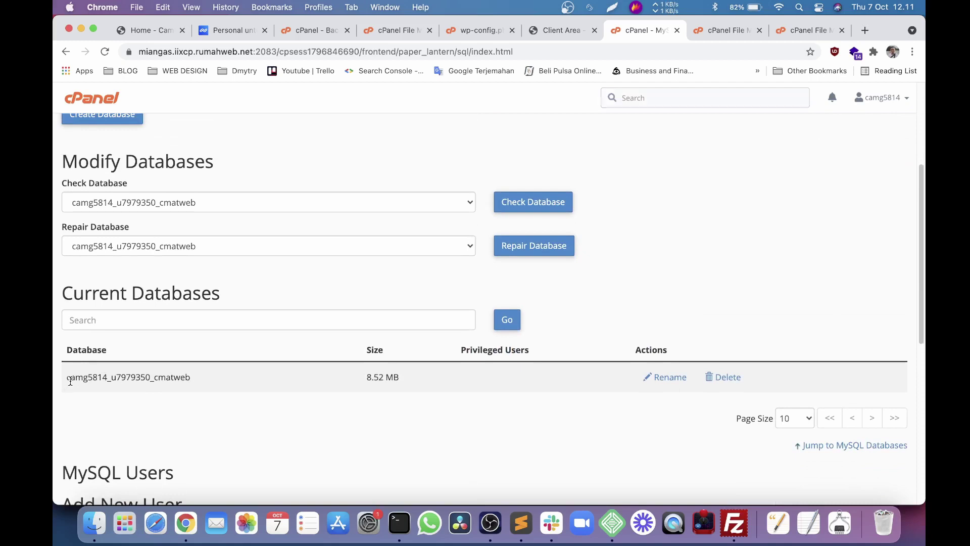
{"action": "left_click_drag", "start_coordinate": [67, 376], "coordinate": [183, 379]}
{"action": "double_click", "coordinate": [183, 379]}
{"action": "left_click", "coordinate": [131, 377]}
{"action": "left_click", "coordinate": [500, 350]}
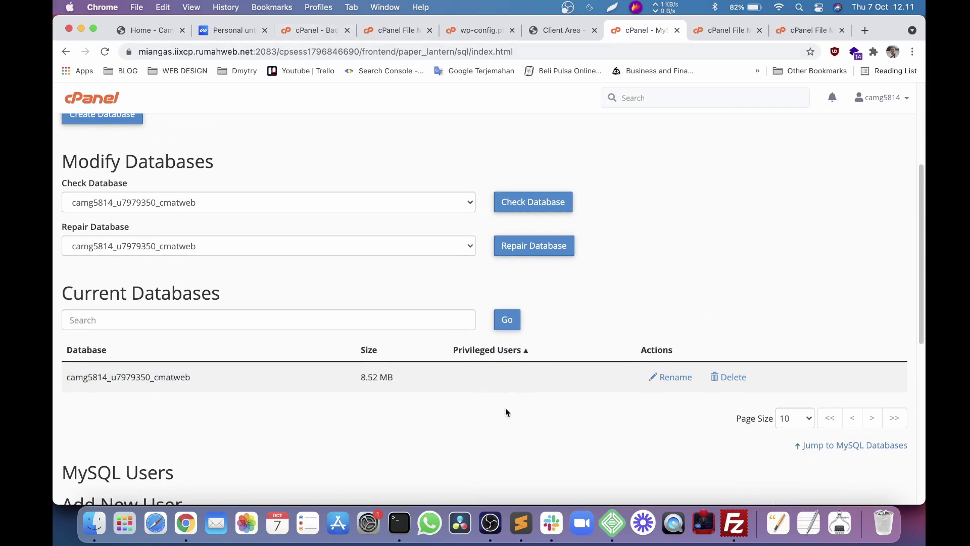
Enter camatweb as the username in the Add New User form for MySQL.
{"action": "scroll", "coordinate": [547, 332], "scroll_direction": "down", "scroll_amount": 5}
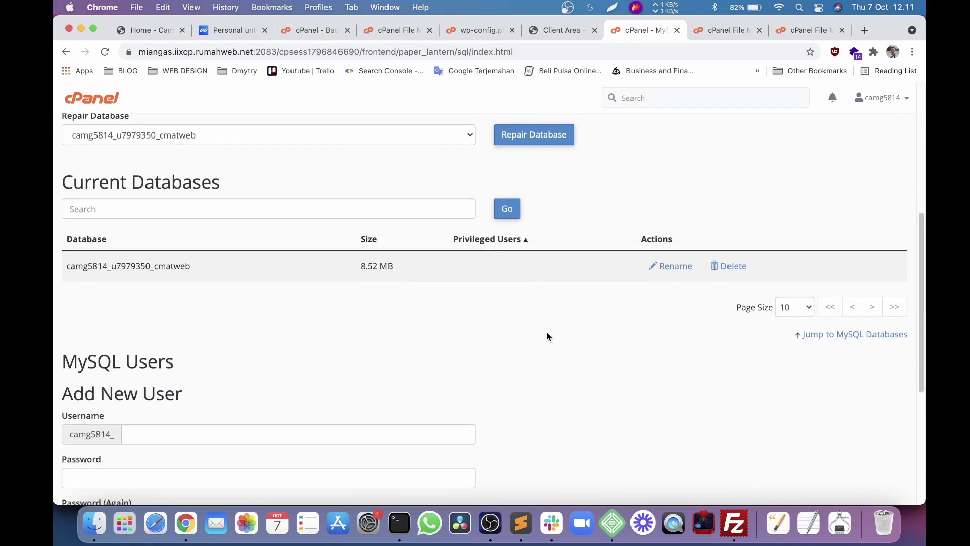
{"action": "scroll", "coordinate": [547, 335], "scroll_direction": "down", "scroll_amount": 2}
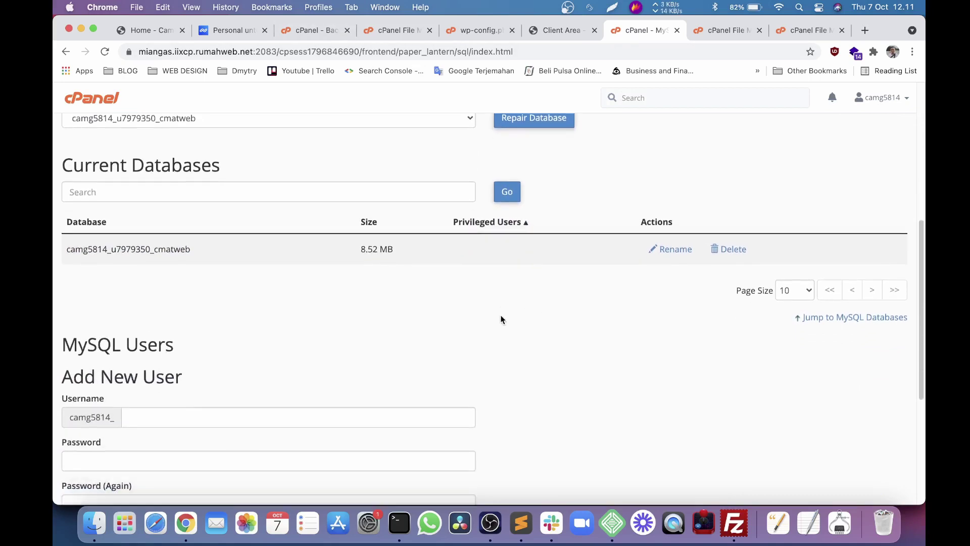
{"action": "left_click", "coordinate": [227, 393]}
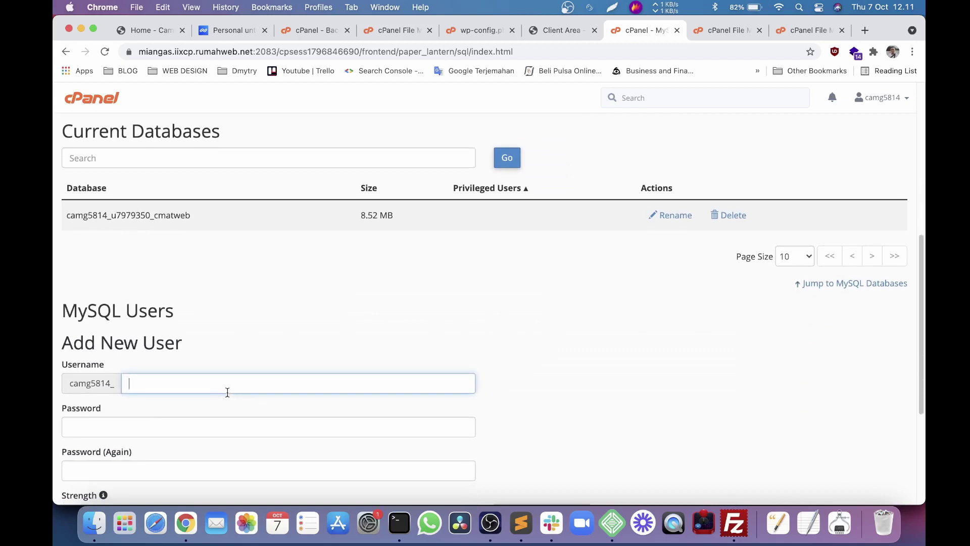
{"action": "scroll", "coordinate": [197, 252], "scroll_direction": "down", "scroll_amount": 2}
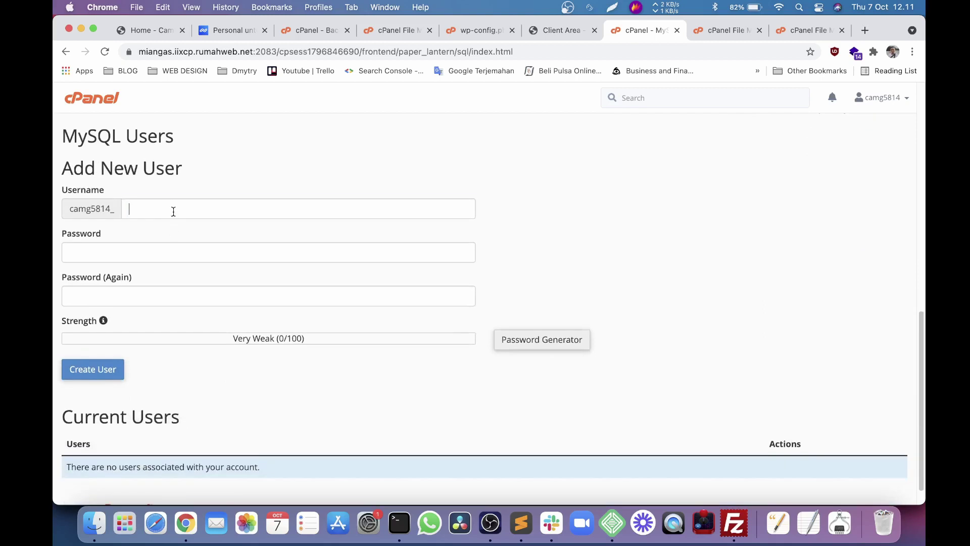
{"action": "left_click", "coordinate": [174, 210]}
{"action": "scroll", "coordinate": [208, 275], "scroll_direction": "up", "scroll_amount": 3}
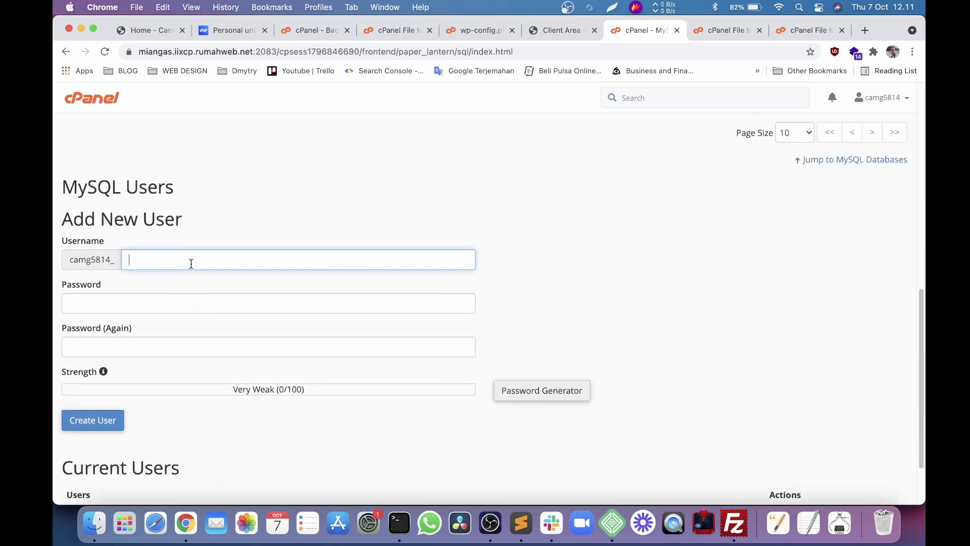
{"action": "type", "text": "camatweb"}
Generate a password for the new MySQL user and paste a copy of it into a new browser tab's address bar.
{"action": "left_click", "coordinate": [179, 301]}
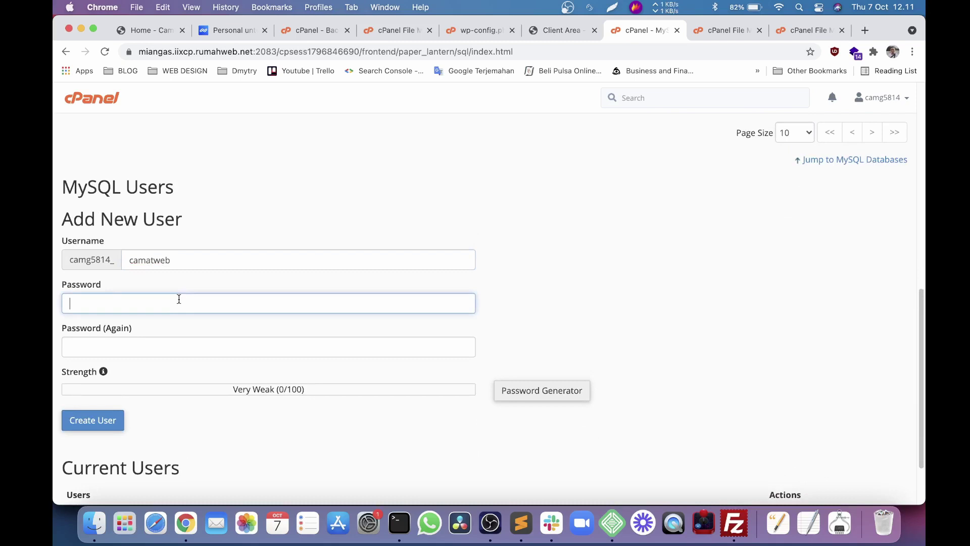
{"action": "left_click", "coordinate": [522, 393]}
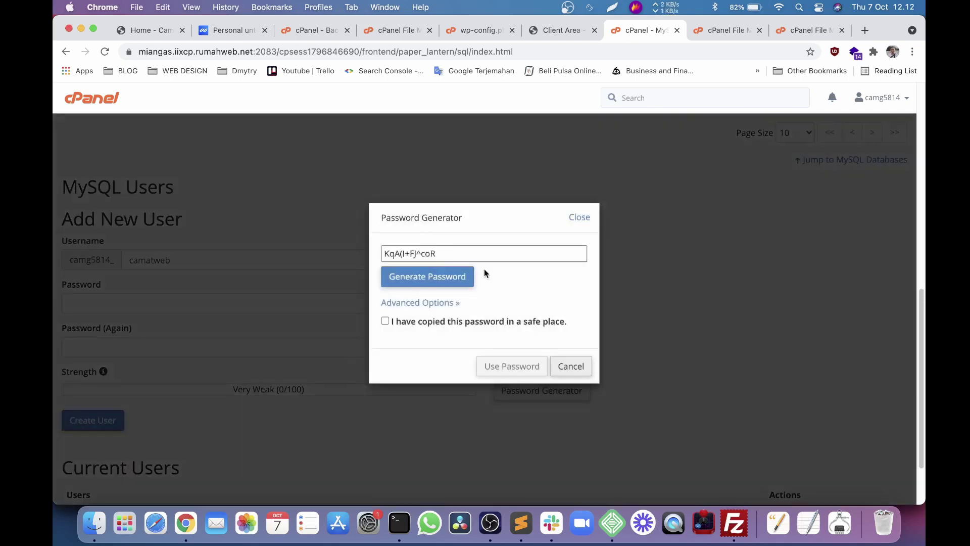
{"action": "left_click", "coordinate": [498, 256]}
{"action": "key", "text": "super+c"}
{"action": "key", "text": "super+c"}
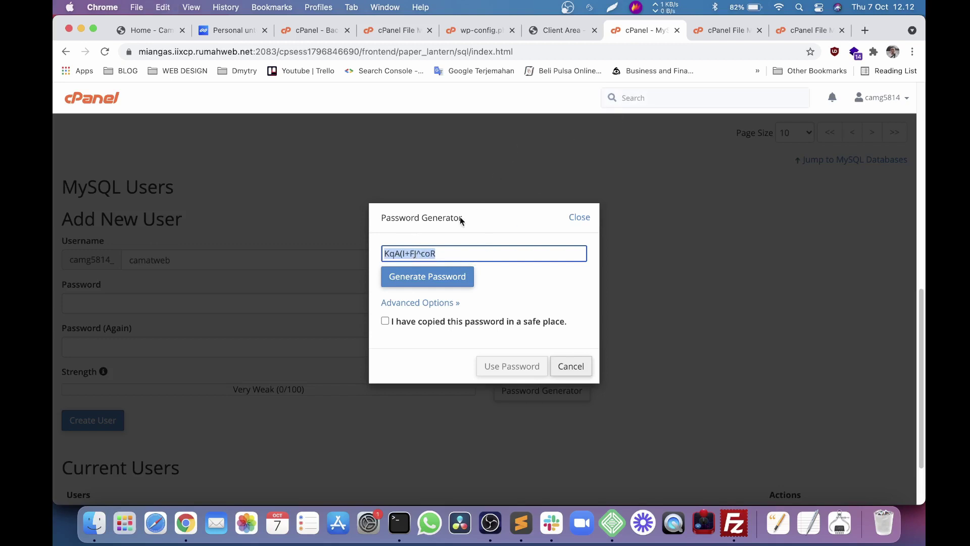
{"action": "left_click", "coordinate": [865, 31]}
{"action": "key", "text": "super+v"}
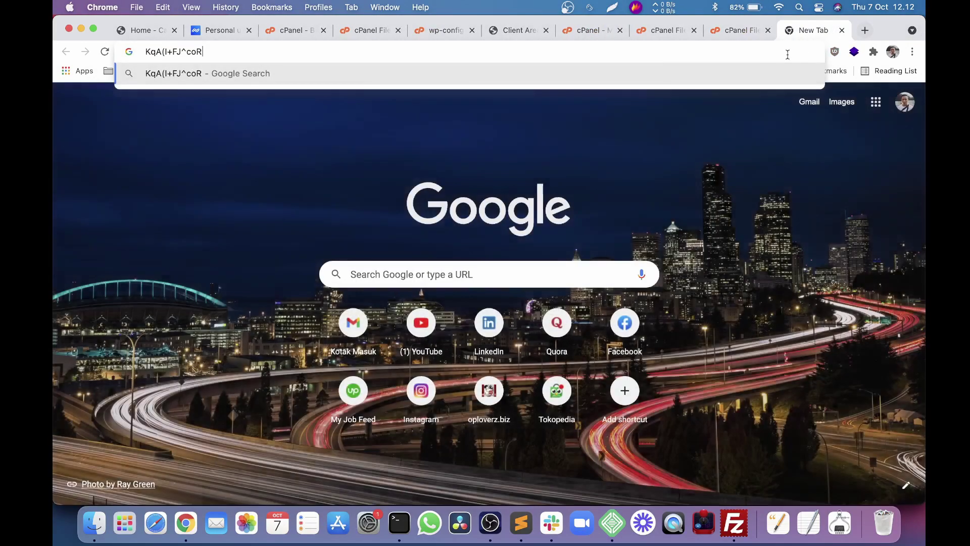
{"action": "left_click", "coordinate": [589, 33]}
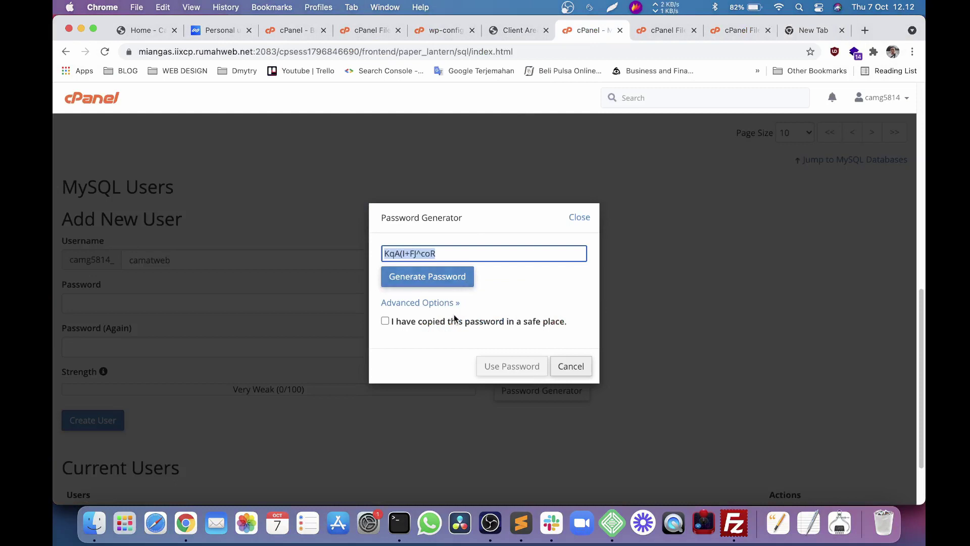
Apply the generated password, acknowledging that it was copied, create the camatweb MySQL user, and return to MySQL Databases.
{"action": "left_click", "coordinate": [385, 322]}
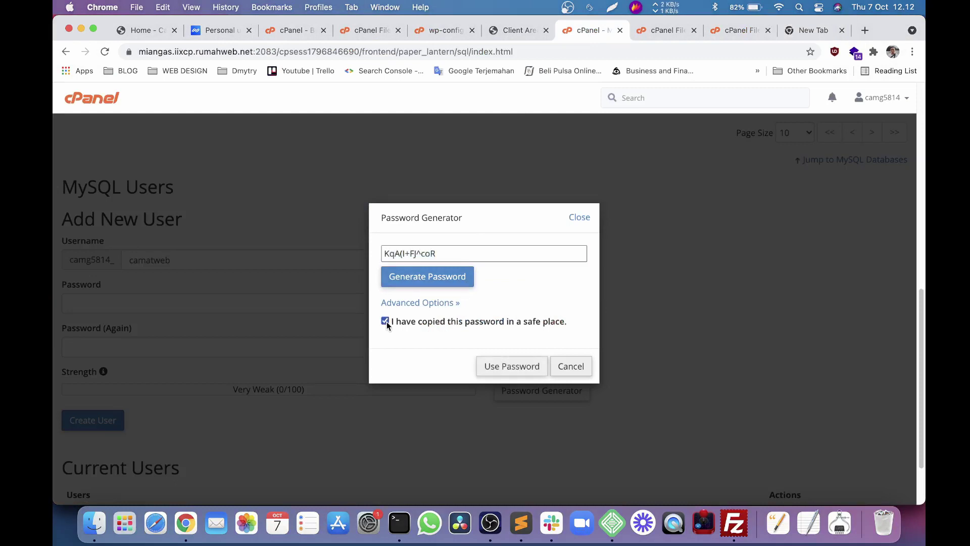
{"action": "left_click", "coordinate": [536, 369]}
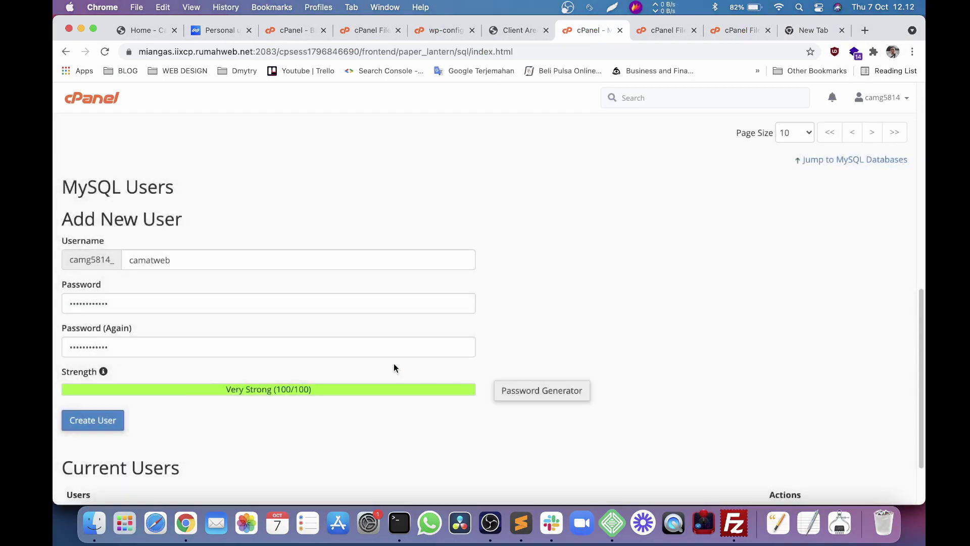
{"action": "left_click", "coordinate": [94, 426]}
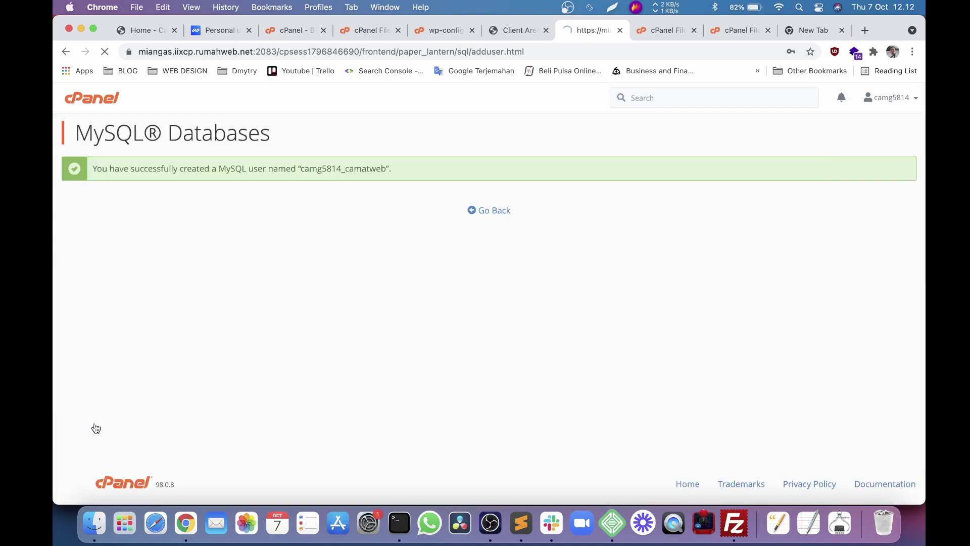
{"action": "left_click", "coordinate": [742, 245]}
{"action": "left_click", "coordinate": [491, 215]}
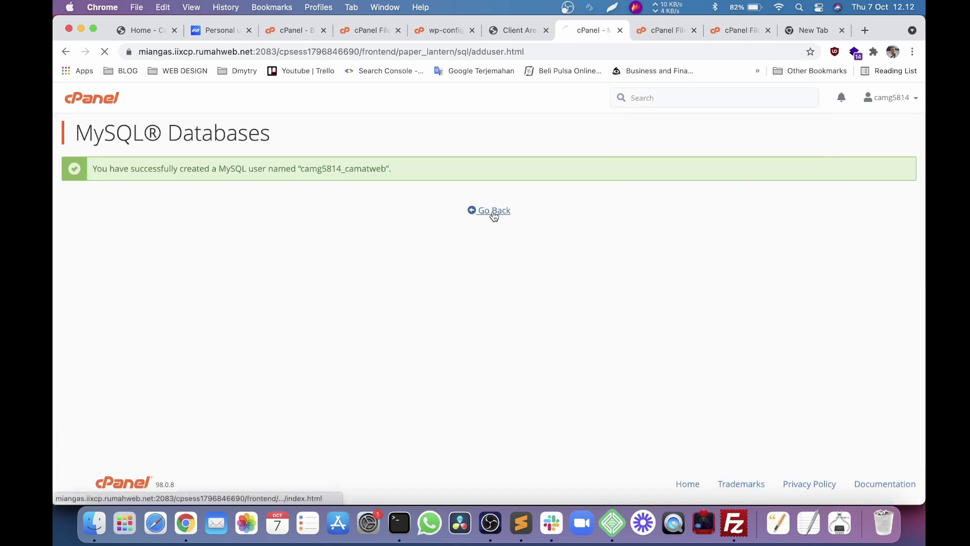
Add the camatweb user to the restored cmatweb database.
{"action": "scroll", "coordinate": [272, 309], "scroll_direction": "down", "scroll_amount": 2}
{"action": "scroll", "coordinate": [272, 308], "scroll_direction": "down", "scroll_amount": 12}
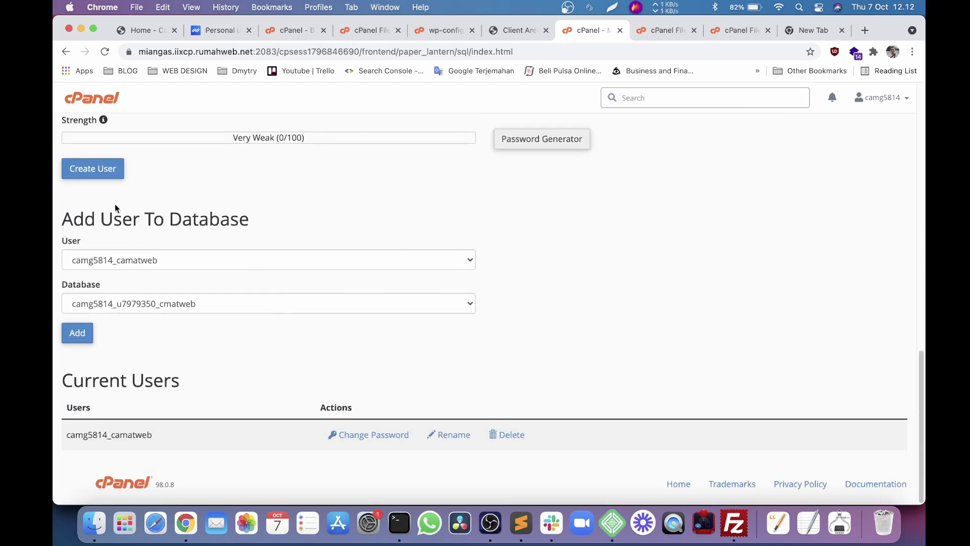
{"action": "left_click_drag", "start_coordinate": [82, 212], "coordinate": [250, 221]}
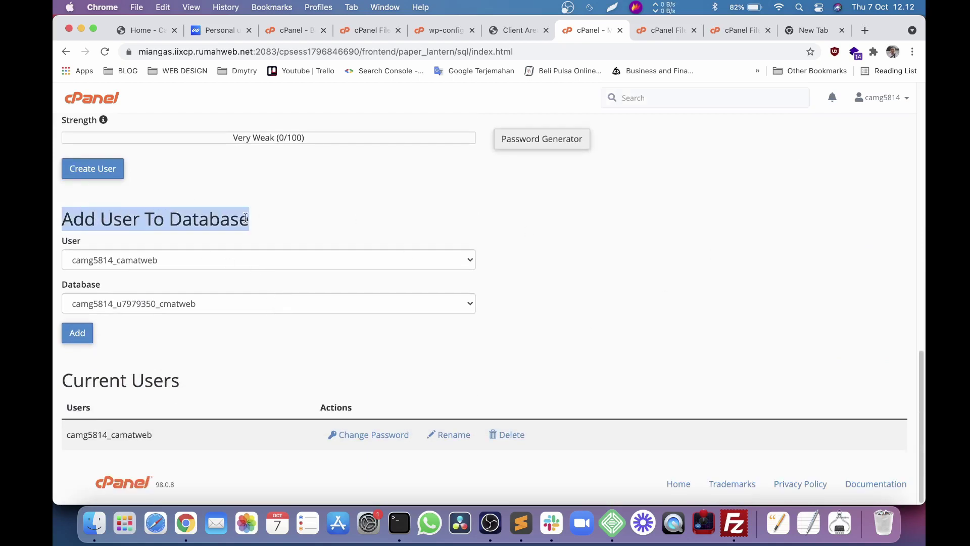
{"action": "left_click", "coordinate": [250, 220]}
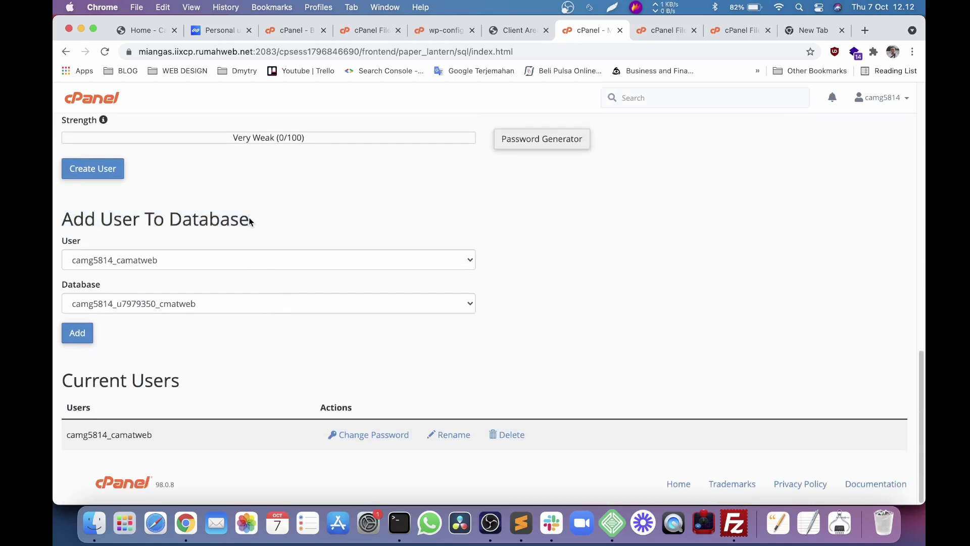
{"action": "left_click", "coordinate": [130, 261]}
{"action": "left_click", "coordinate": [138, 261]}
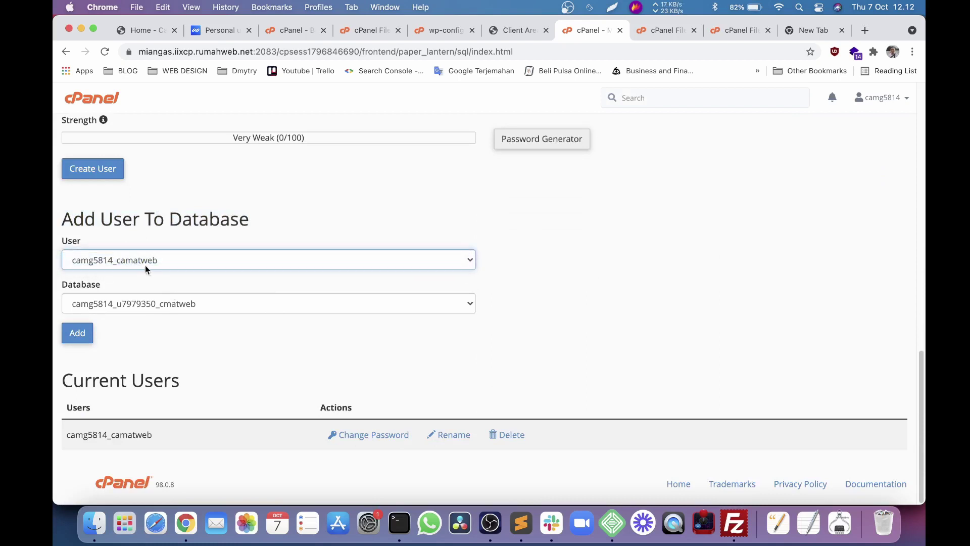
{"action": "left_click", "coordinate": [149, 306]}
{"action": "left_click", "coordinate": [159, 304]}
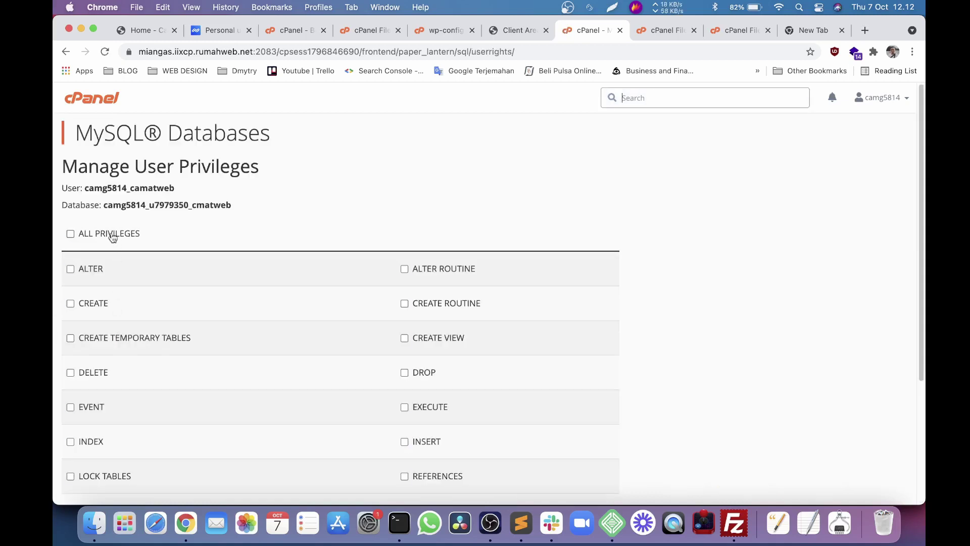
Grant the camatweb user ALL PRIVILEGES on the database, save the changes, and return to the Current Databases list.
{"action": "left_click", "coordinate": [112, 238]}
{"action": "scroll", "coordinate": [160, 385], "scroll_direction": "down", "scroll_amount": 4}
{"action": "left_click", "coordinate": [110, 418]}
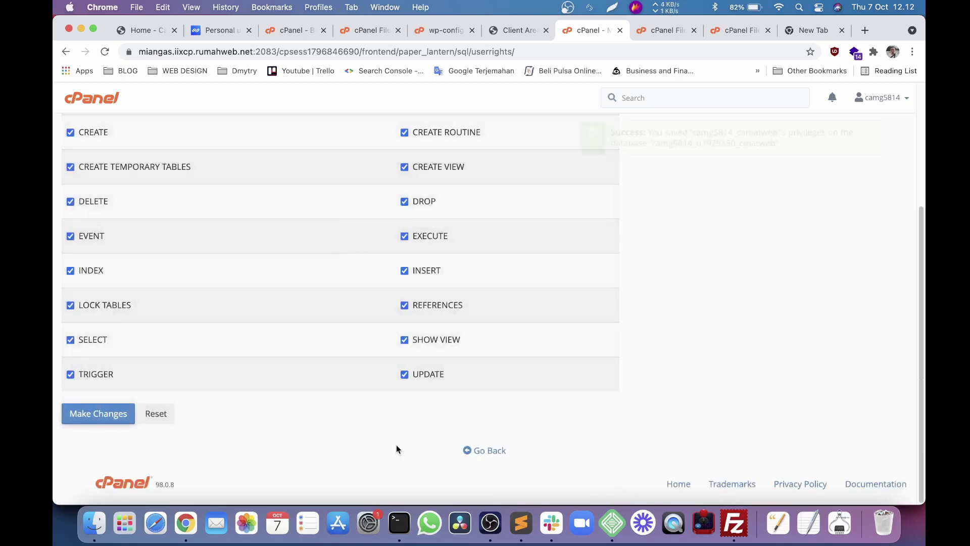
{"action": "left_click", "coordinate": [482, 450]}
{"action": "scroll", "coordinate": [469, 285], "scroll_direction": "down", "scroll_amount": 2}
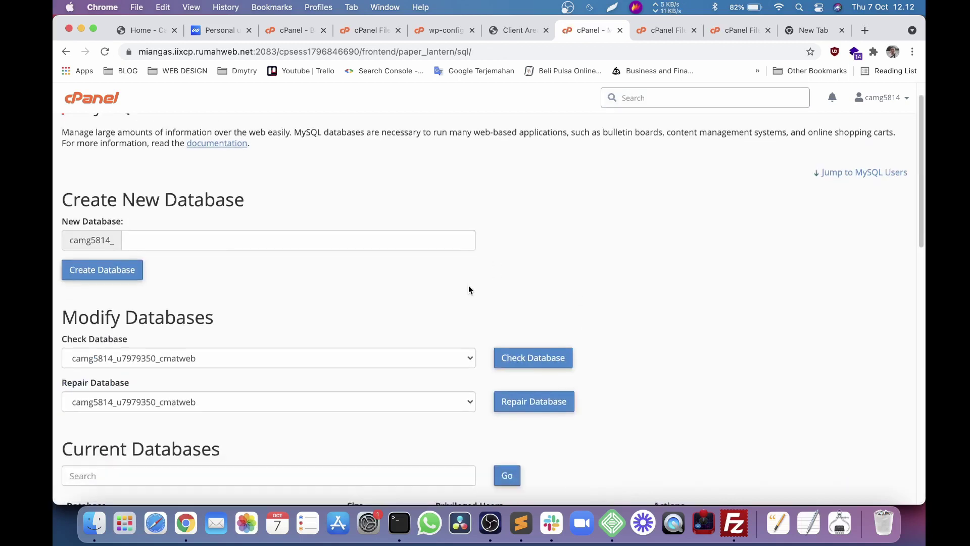
{"action": "scroll", "coordinate": [469, 286], "scroll_direction": "down", "scroll_amount": 4}
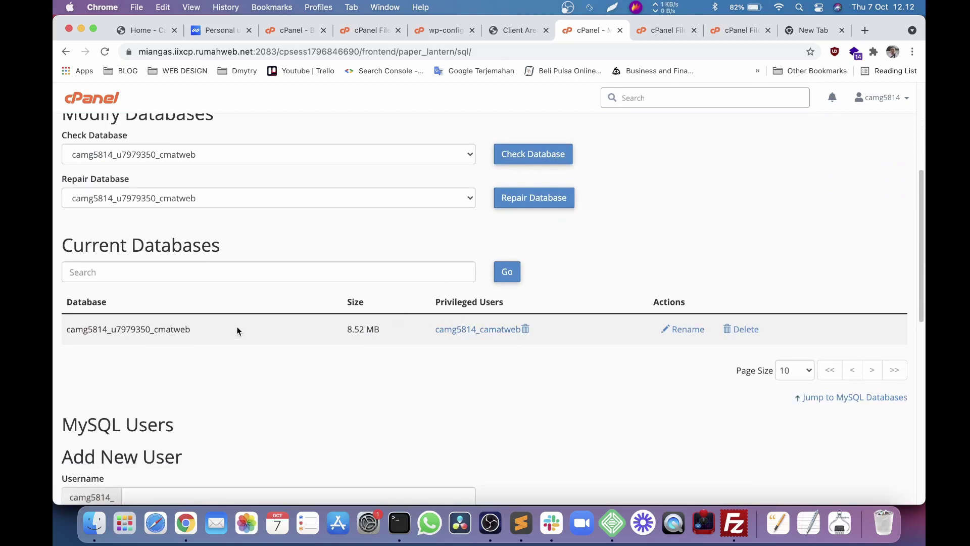
Open wp-config.php from Rumahweb's public_html folder in the File Manager's code editor.
{"action": "left_click", "coordinate": [680, 30]}
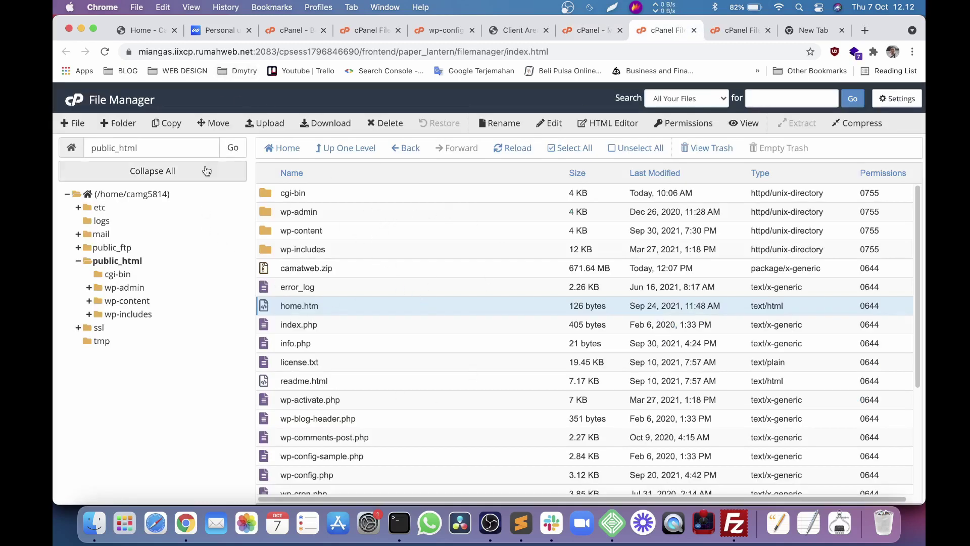
{"action": "scroll", "coordinate": [405, 329], "scroll_direction": "down", "scroll_amount": 5}
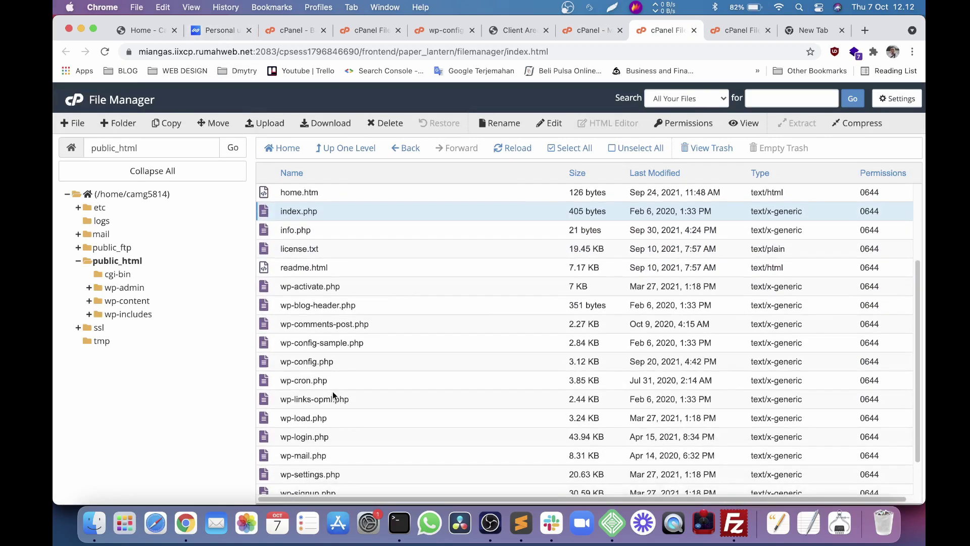
{"action": "right_click", "coordinate": [353, 360]}
{"action": "left_click", "coordinate": [388, 380]}
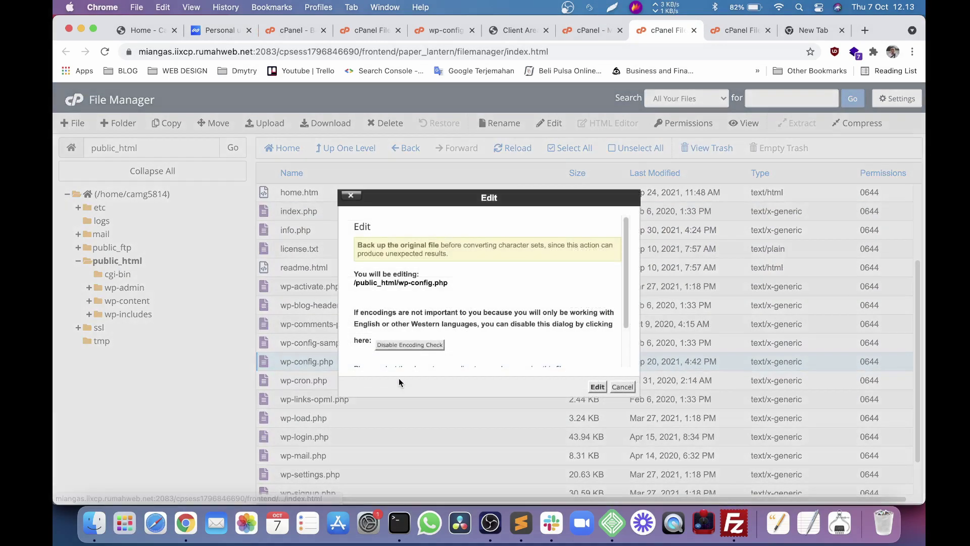
{"action": "left_click", "coordinate": [595, 387]}
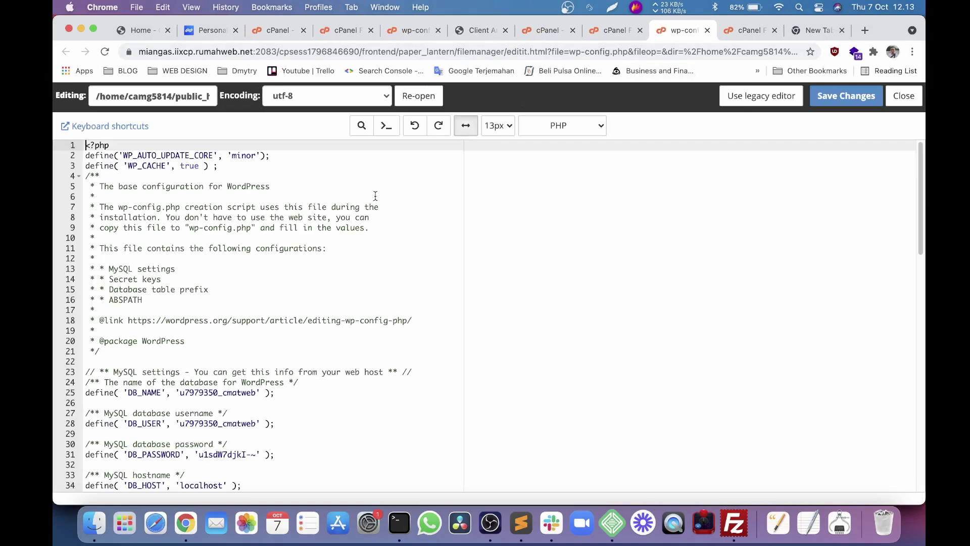
Examine the DB_NAME, DB_USER and DB_PASSWORD definitions in wp-config.php.
{"action": "scroll", "coordinate": [202, 380], "scroll_direction": "down", "scroll_amount": 5}
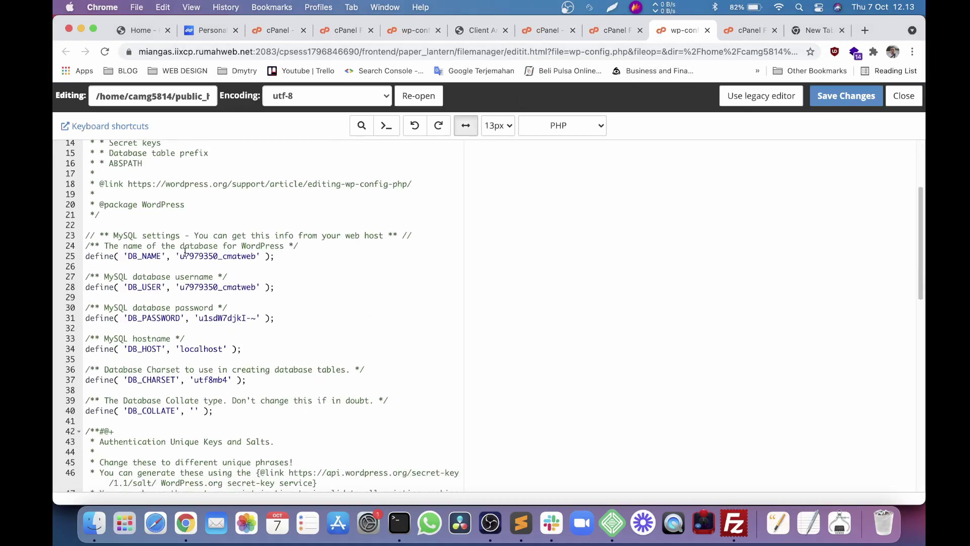
{"action": "left_click", "coordinate": [132, 264]}
{"action": "double_click", "coordinate": [137, 257]}
{"action": "double_click", "coordinate": [142, 287]}
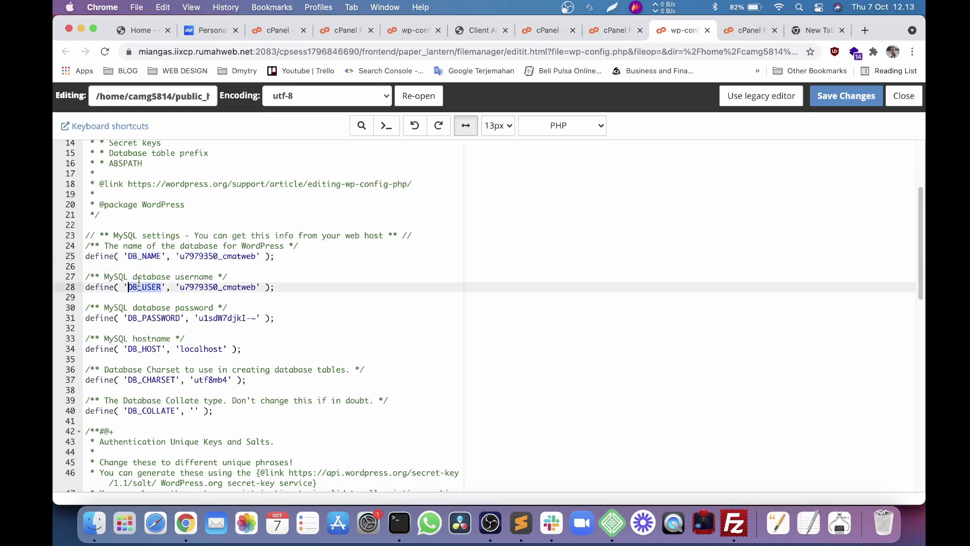
{"action": "double_click", "coordinate": [182, 318]}
{"action": "left_click", "coordinate": [201, 318]}
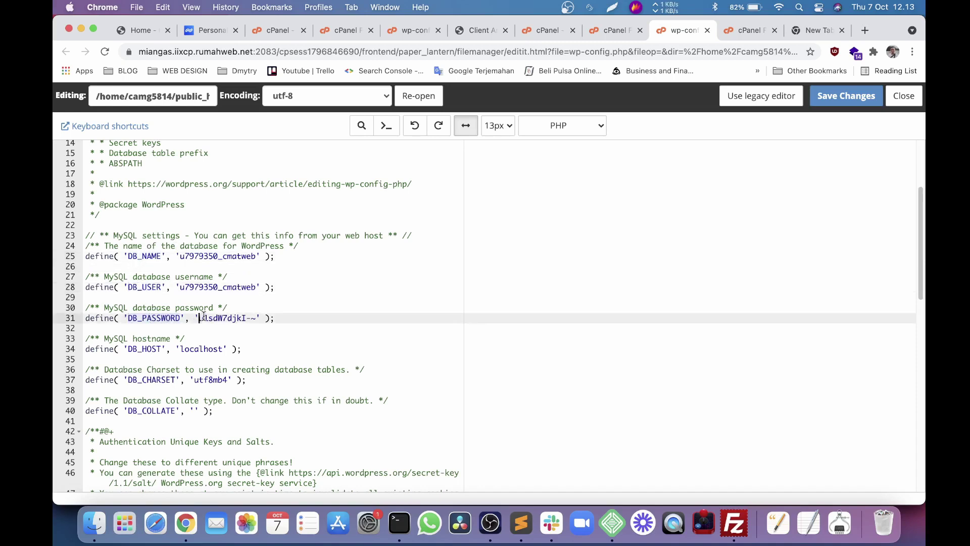
{"action": "left_click", "coordinate": [177, 248]}
{"action": "left_click", "coordinate": [190, 258]}
Copy the restored cmatweb database's full name from Rumahweb's Current Databases list.
{"action": "left_click", "coordinate": [560, 32]}
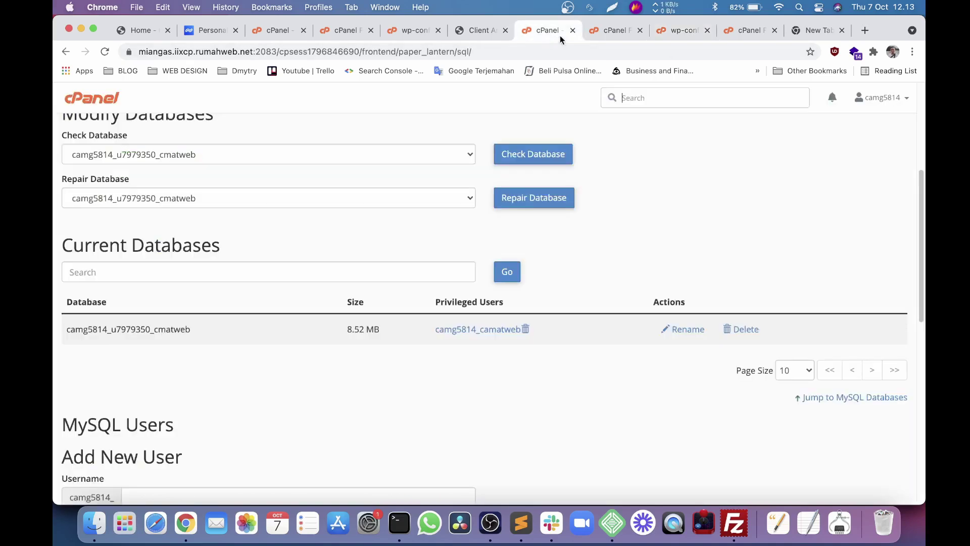
{"action": "left_click", "coordinate": [612, 30]}
{"action": "left_click", "coordinate": [564, 31]}
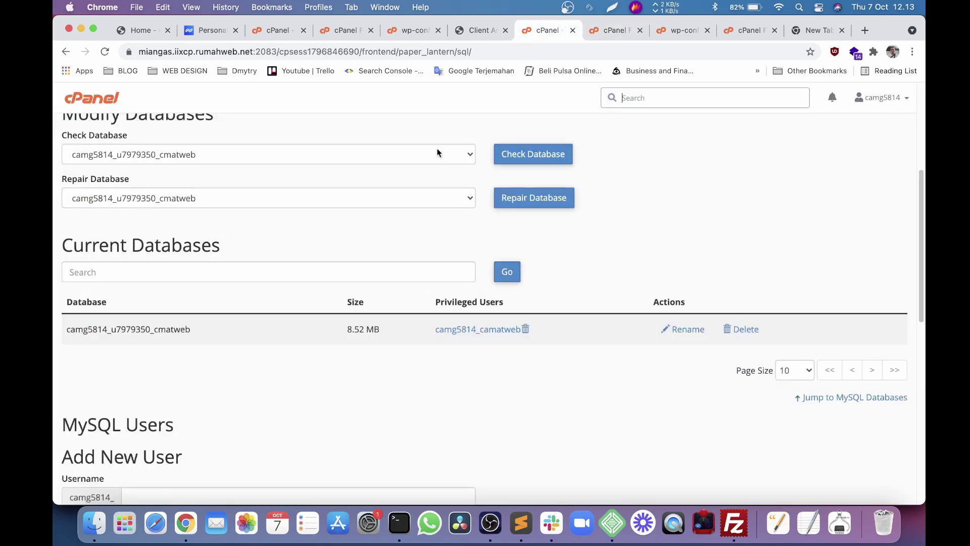
{"action": "scroll", "coordinate": [384, 226], "scroll_direction": "up", "scroll_amount": 5}
{"action": "scroll", "coordinate": [71, 314], "scroll_direction": "down", "scroll_amount": 4}
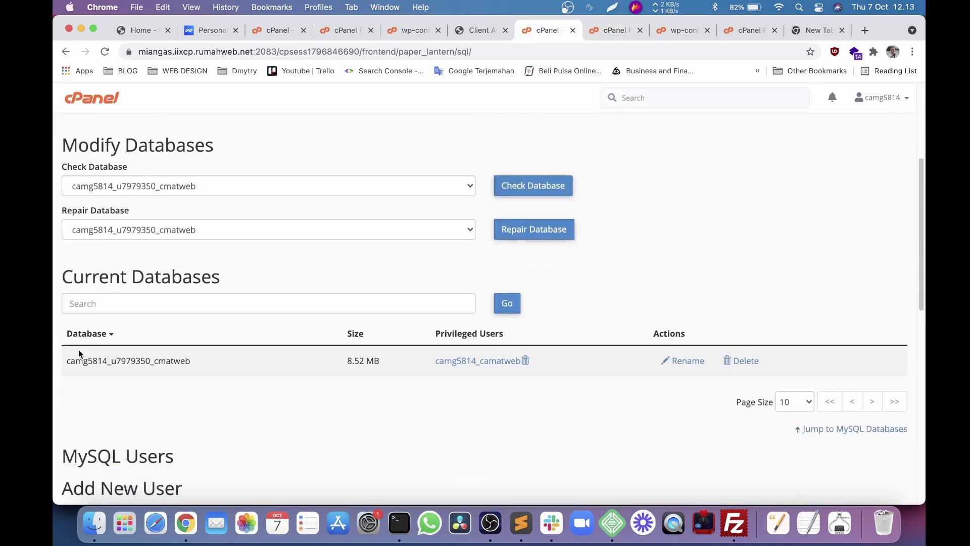
{"action": "left_click_drag", "start_coordinate": [74, 360], "coordinate": [191, 361]}
{"action": "left_click", "coordinate": [69, 364]}
{"action": "double_click", "coordinate": [69, 365]}
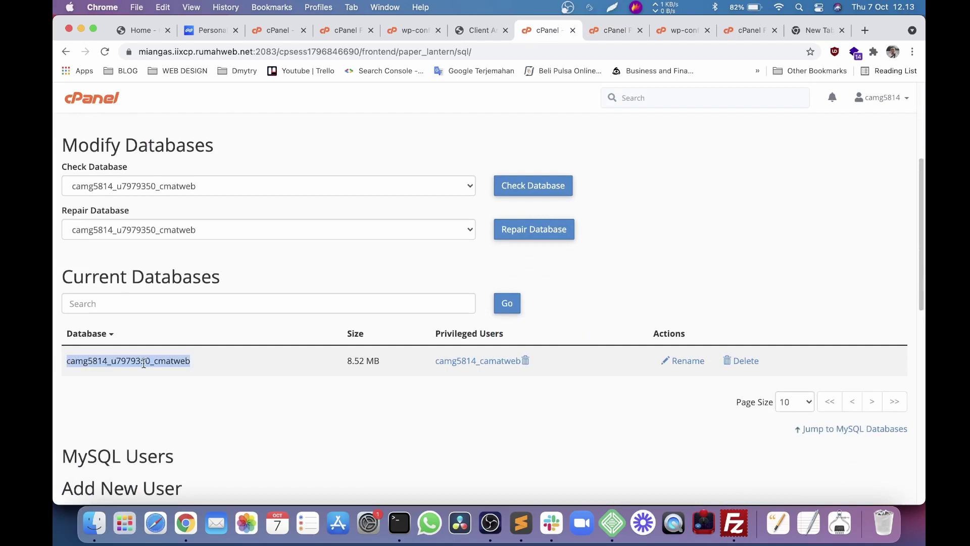
{"action": "key", "text": "super+c"}
Set the DB_NAME value in Rumahweb's wp-config.php to camg5814_u7979350_cmatweb.
{"action": "left_click", "coordinate": [679, 30]}
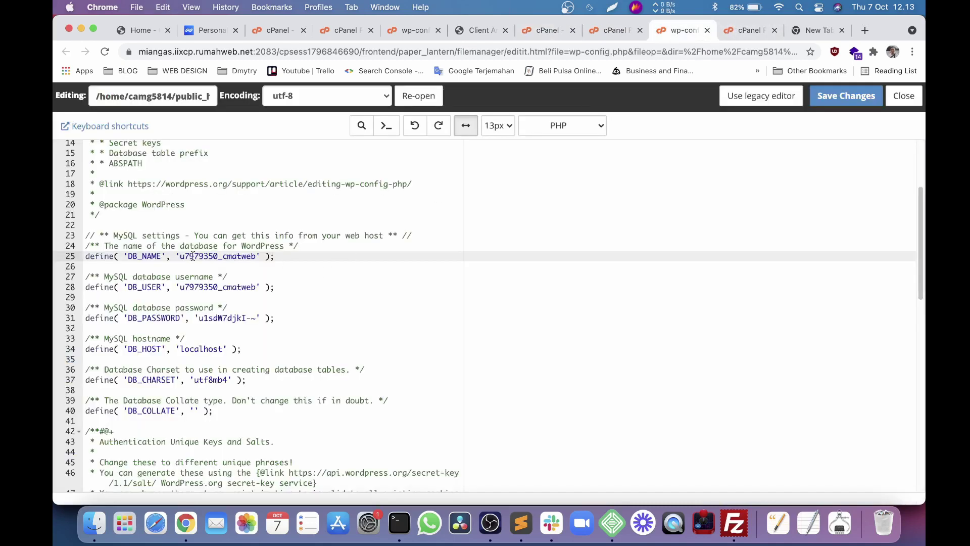
{"action": "left_click_drag", "start_coordinate": [181, 257], "coordinate": [255, 257]}
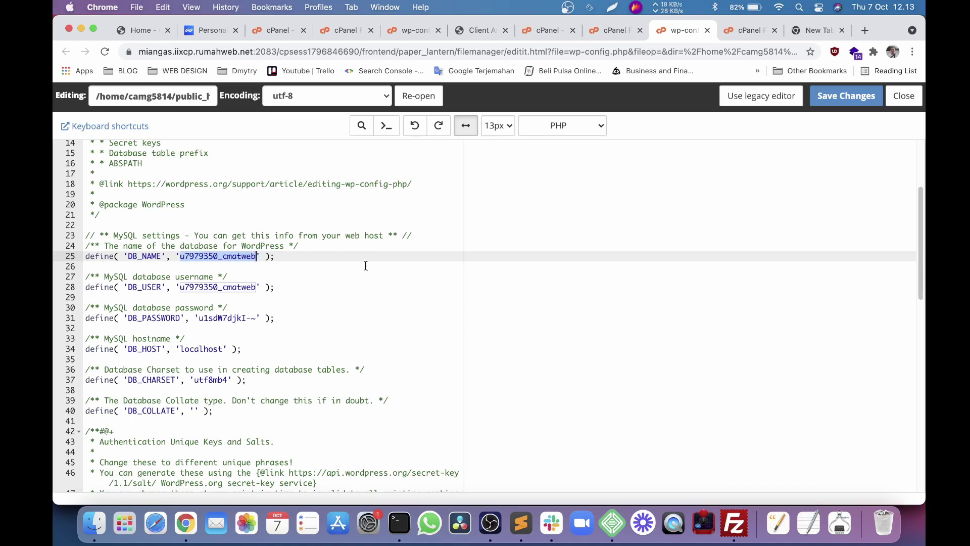
{"action": "key", "text": "BackSpace"}
{"action": "key", "text": "super+v"}
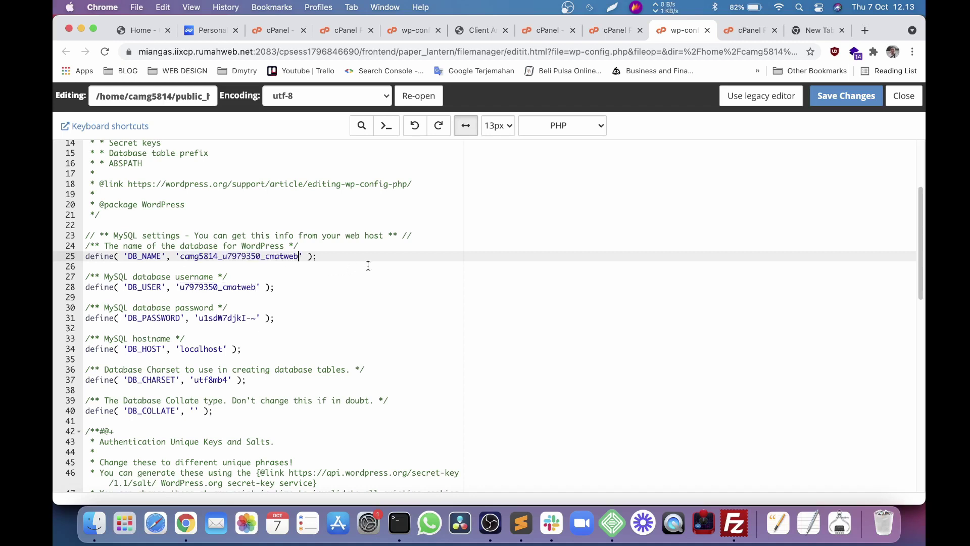
Copy the privileged user's name from Current Databases and set DB_USER in wp-config.php to camg5814_camatweb on a single line.
{"action": "left_click", "coordinate": [542, 31]}
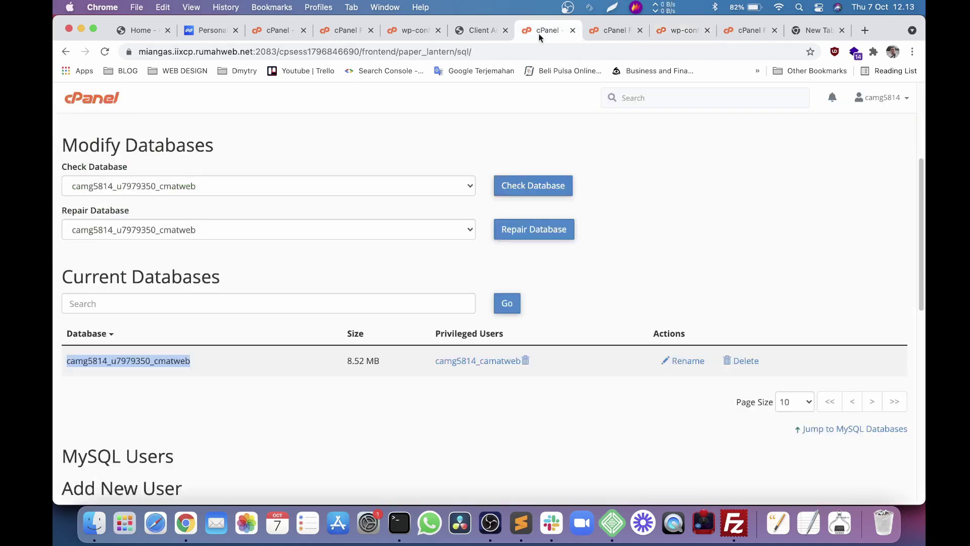
{"action": "left_click_drag", "start_coordinate": [423, 360], "coordinate": [522, 360]}
{"action": "left_click", "coordinate": [683, 31]}
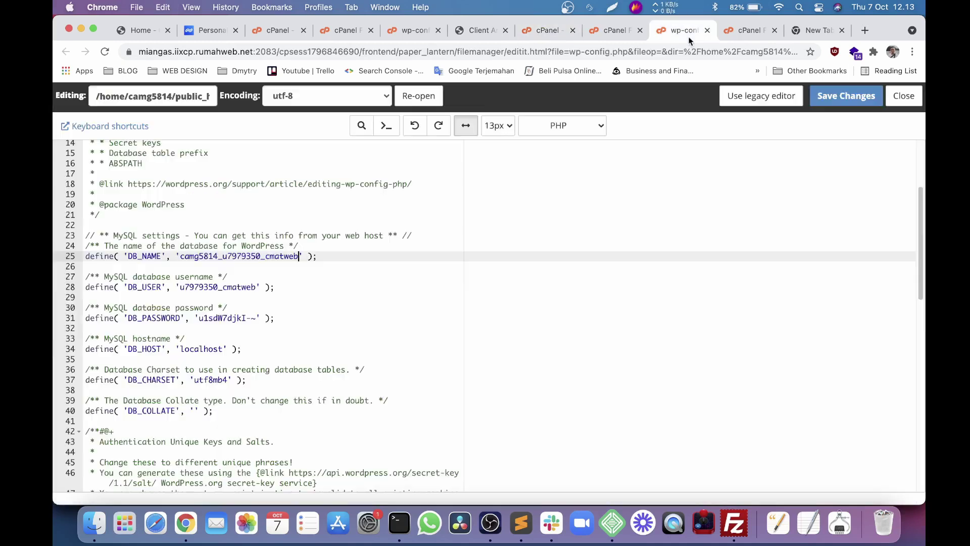
{"action": "left_click_drag", "start_coordinate": [180, 287], "coordinate": [256, 284]}
{"action": "double_click", "coordinate": [132, 287]}
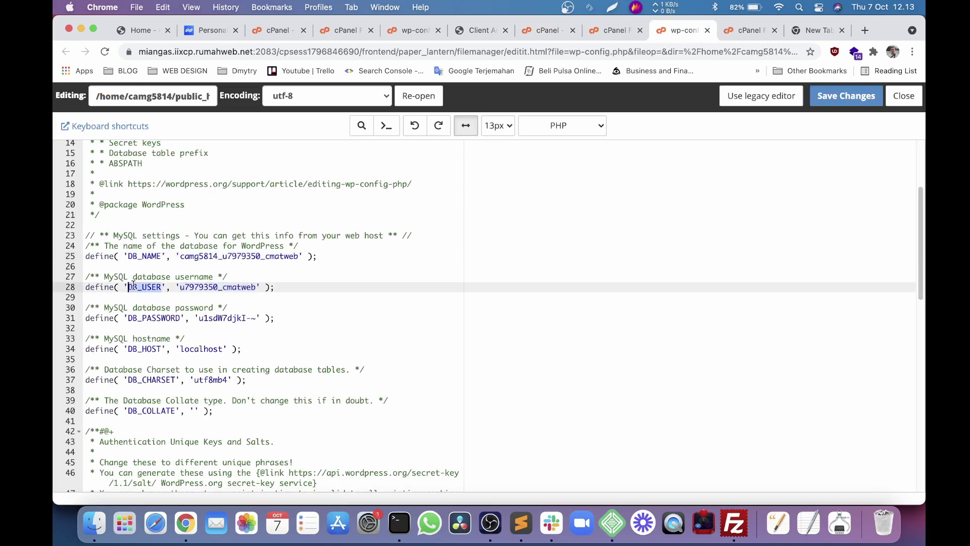
{"action": "double_click", "coordinate": [191, 287]}
{"action": "key", "text": "BackSpace"}
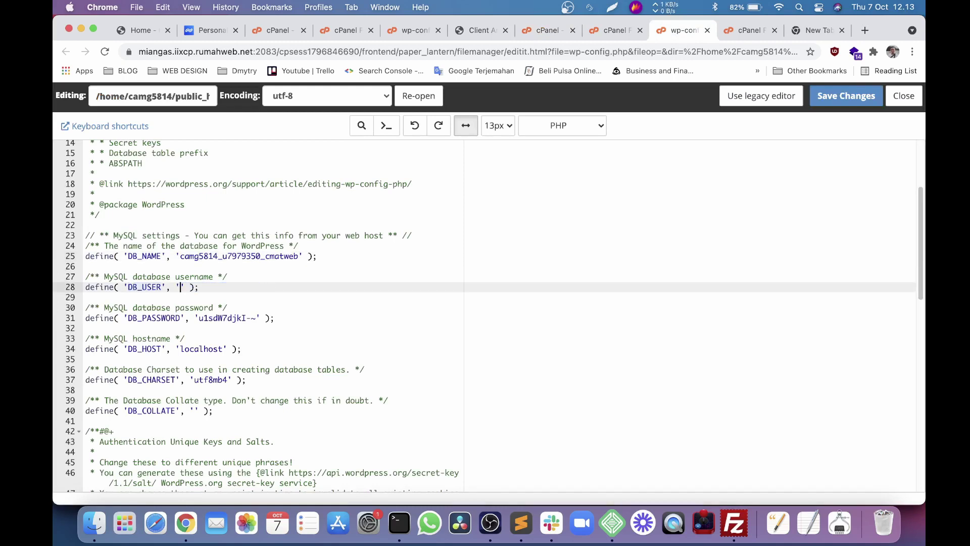
{"action": "key", "text": "super+v"}
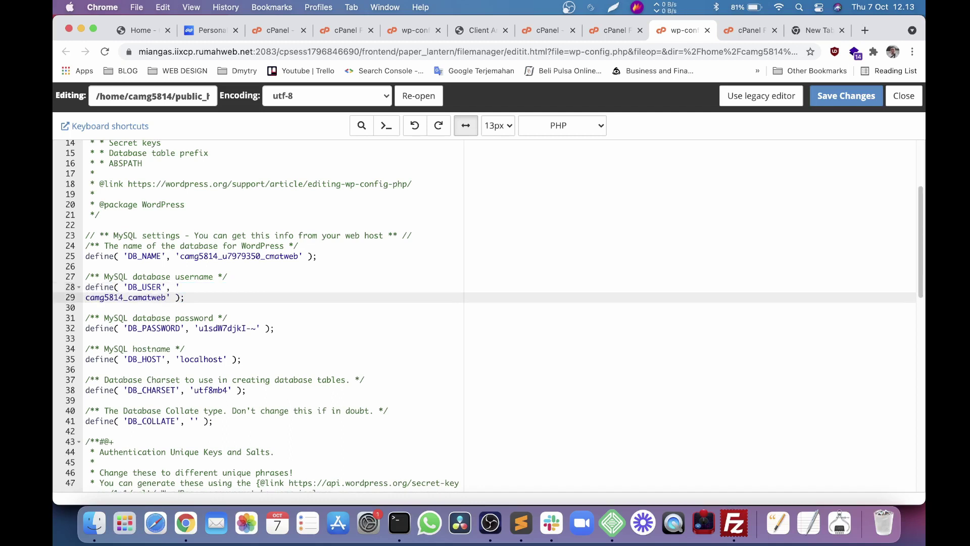
{"action": "key", "text": "BackSpace"}
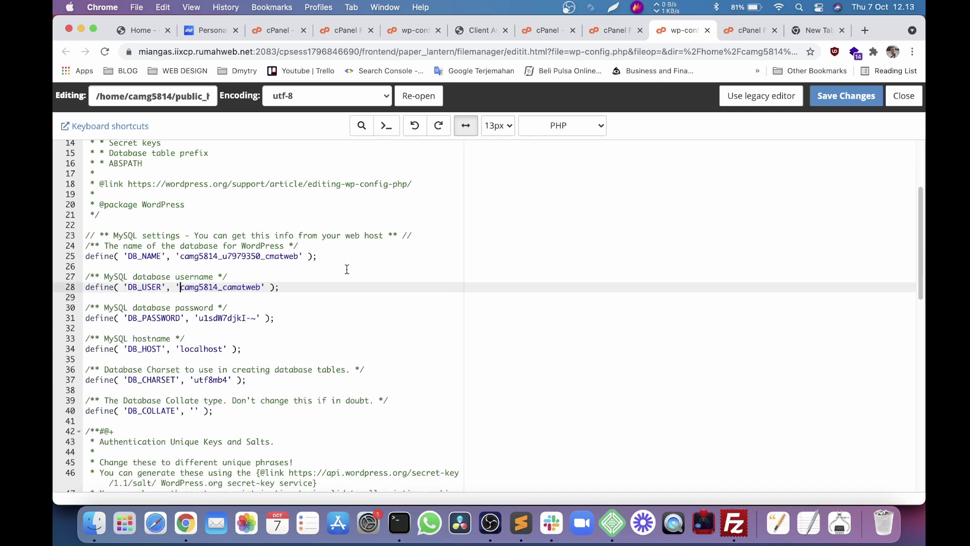
Copy the new database user's password from the blank browser page and replace the DB_PASSWORD value in wp-config.php with it.
{"action": "left_click_drag", "start_coordinate": [198, 317], "coordinate": [259, 317]}
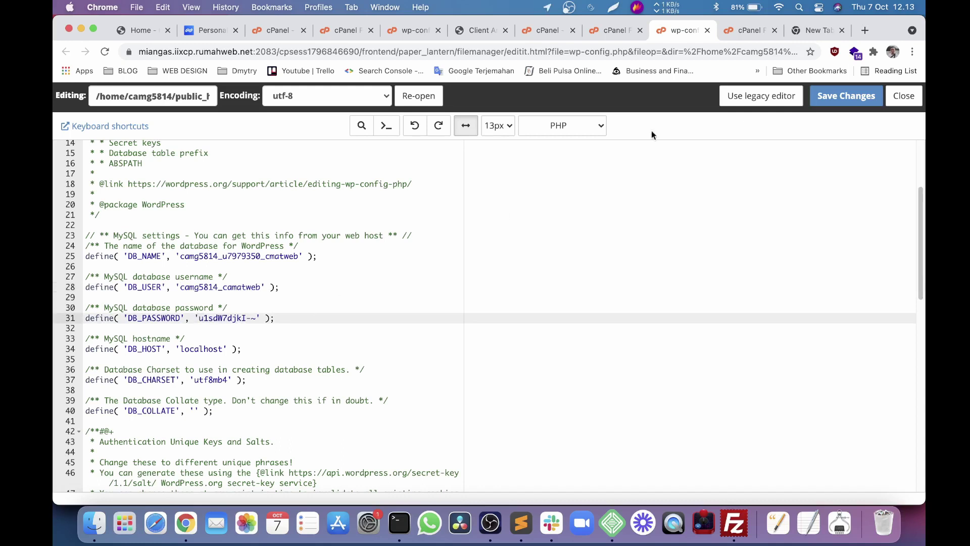
{"action": "left_click", "coordinate": [807, 31]}
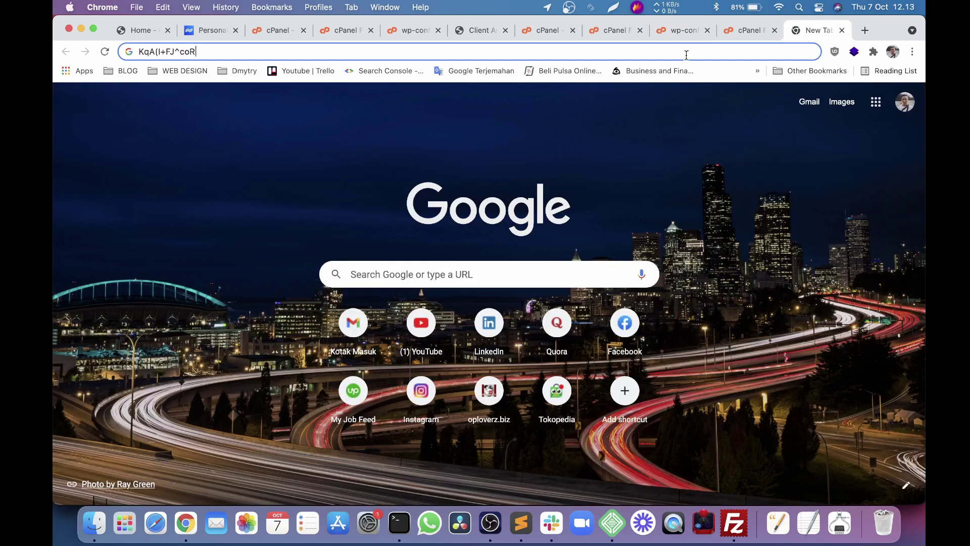
{"action": "key", "text": "super+a"}
{"action": "key", "text": "super+c"}
{"action": "left_click", "coordinate": [674, 31]}
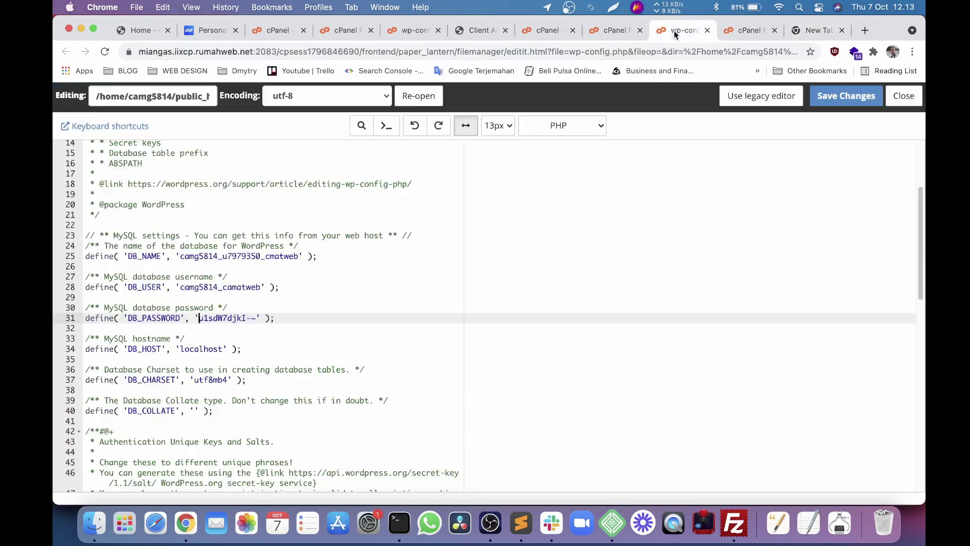
{"action": "left_click", "coordinate": [256, 317], "text": "shift"}
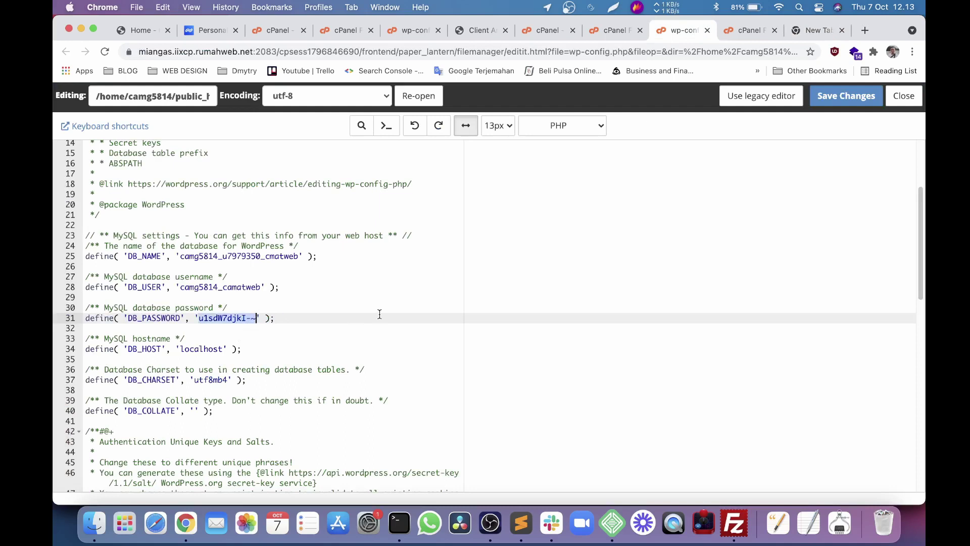
{"action": "key", "text": "BackSpace"}
{"action": "key", "text": "super+v"}
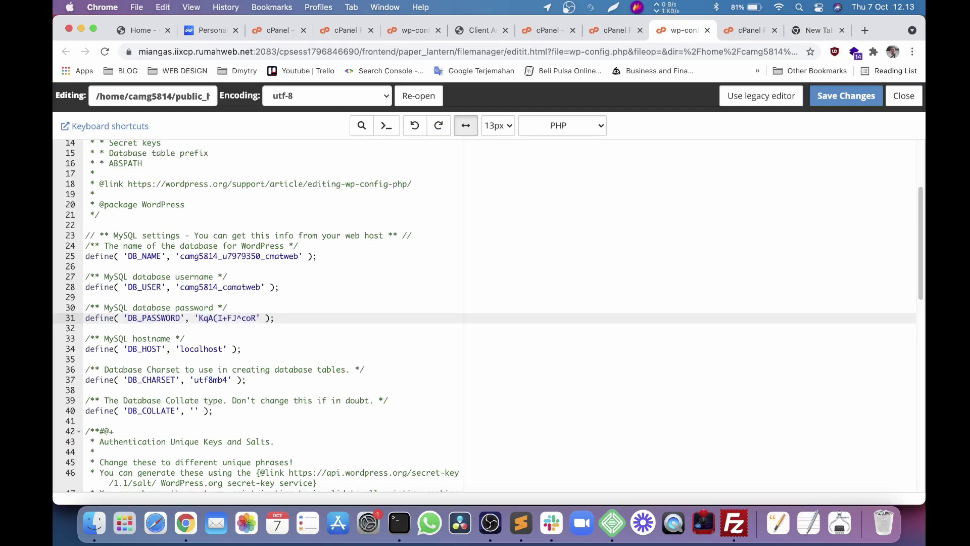
Save the changes to wp-config.php and close its editor.
{"action": "left_click", "coordinate": [380, 309]}
{"action": "left_click", "coordinate": [833, 102]}
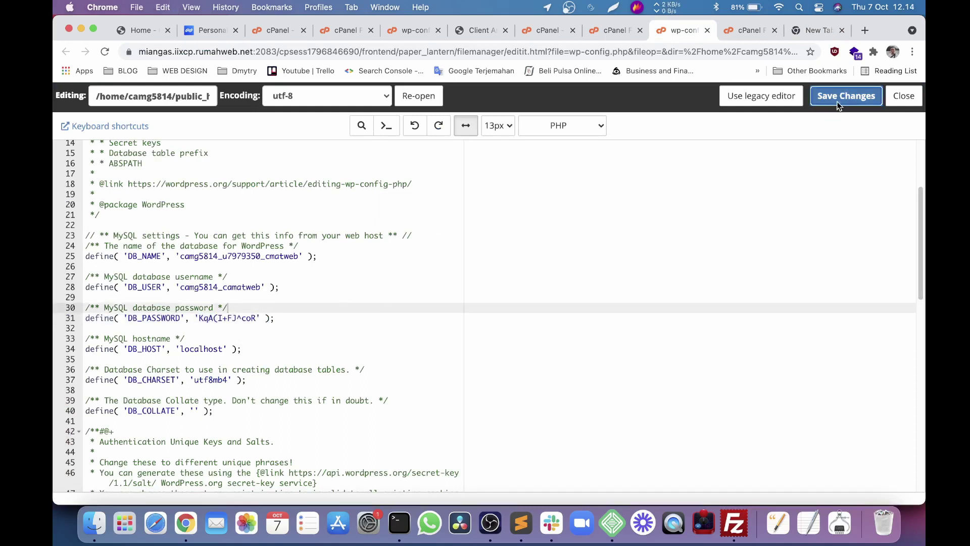
{"action": "left_click", "coordinate": [902, 97]}
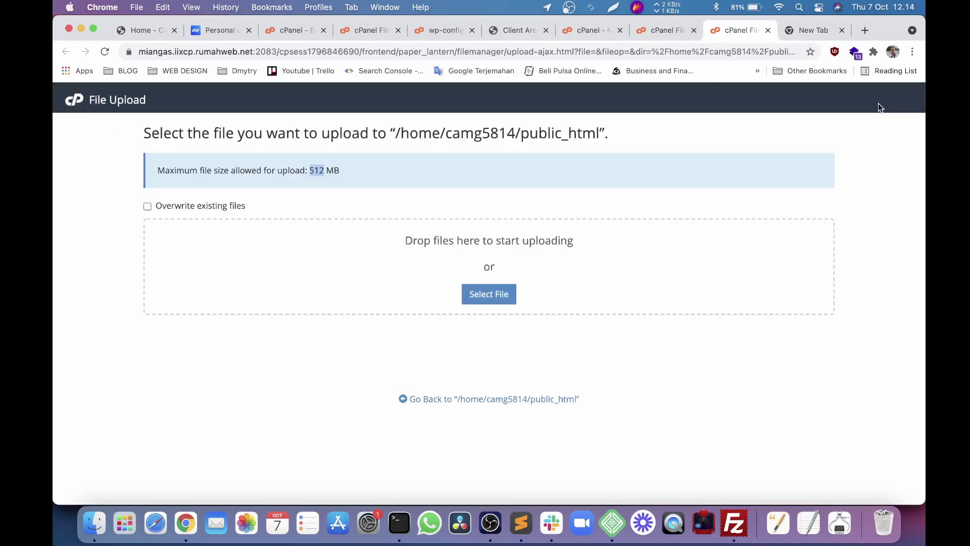
Close the File Upload page and return to Rumahweb's public_html file listing.
{"action": "middle_click", "coordinate": [739, 36]}
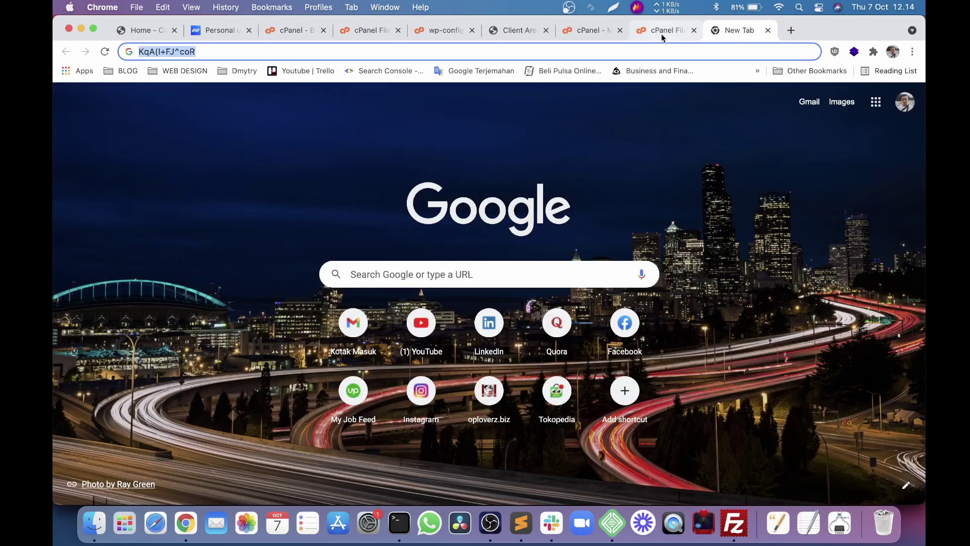
{"action": "left_click", "coordinate": [660, 34]}
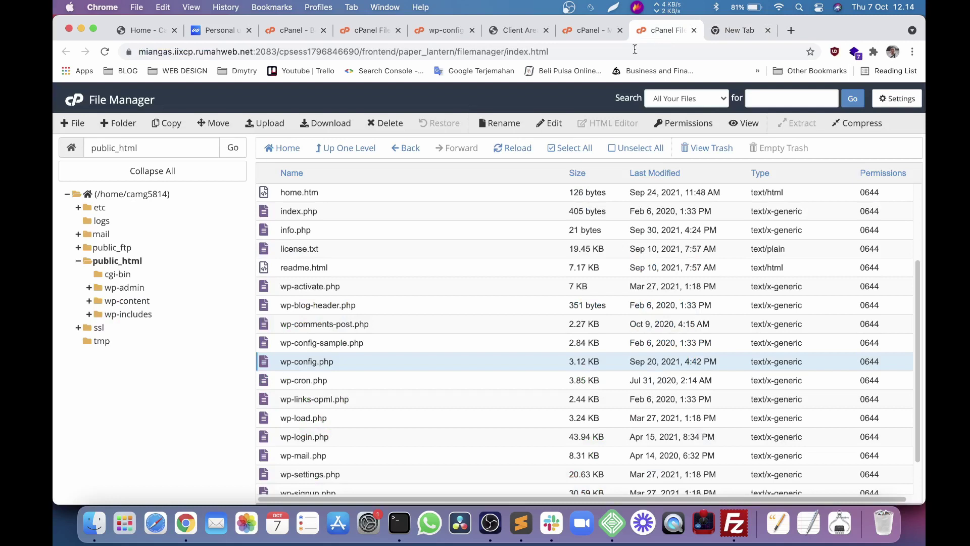
{"action": "scroll", "coordinate": [406, 300], "scroll_direction": "up", "scroll_amount": 3}
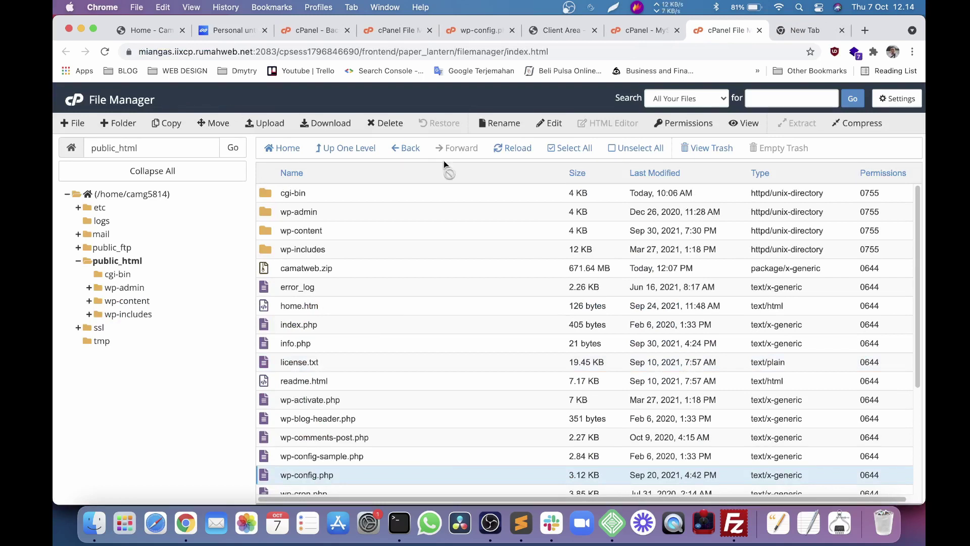
Open the main page of Niagahoster's cPanel, and return to Rumahweb's File Manager.
{"action": "left_click", "coordinate": [156, 25]}
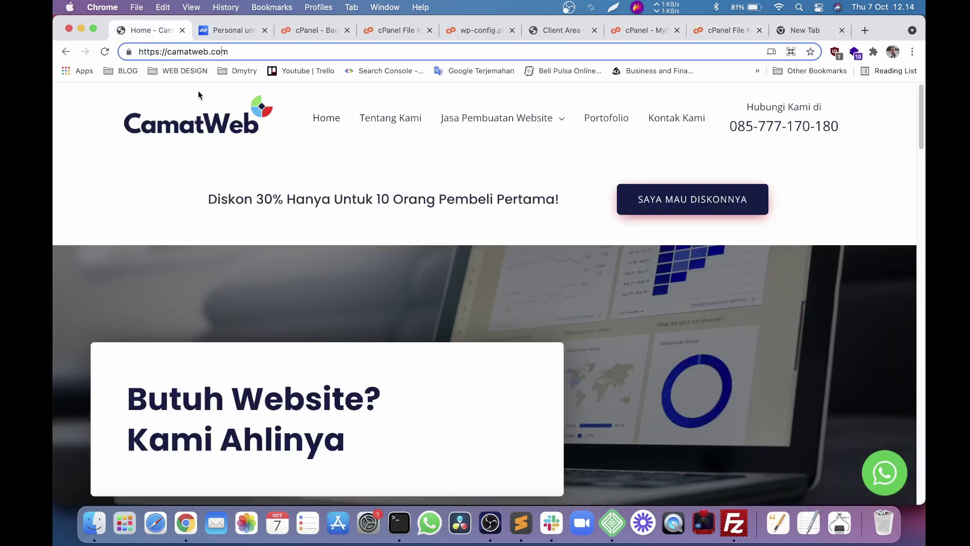
{"action": "left_click", "coordinate": [297, 32]}
{"action": "scroll", "coordinate": [189, 173], "scroll_direction": "up", "scroll_amount": 1}
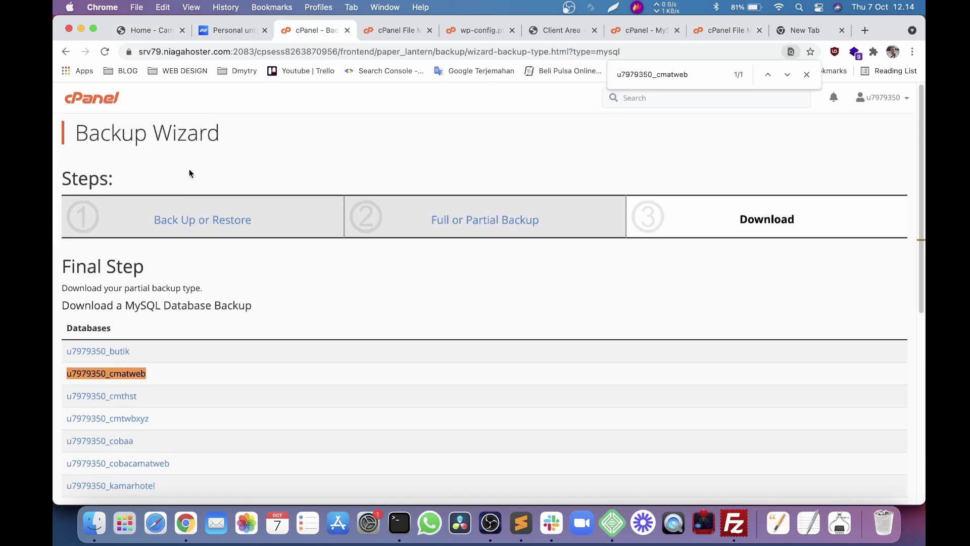
{"action": "left_click", "coordinate": [79, 98]}
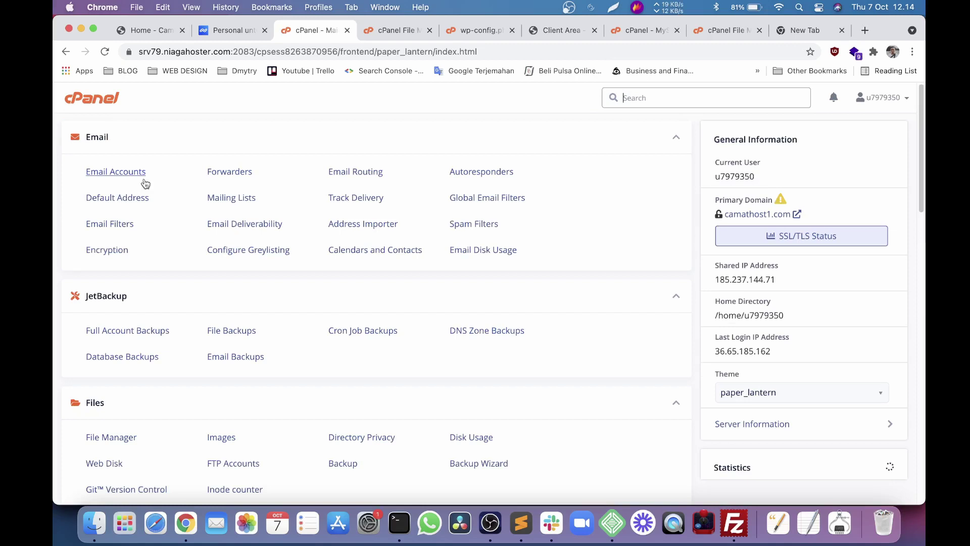
{"action": "left_click", "coordinate": [708, 35]}
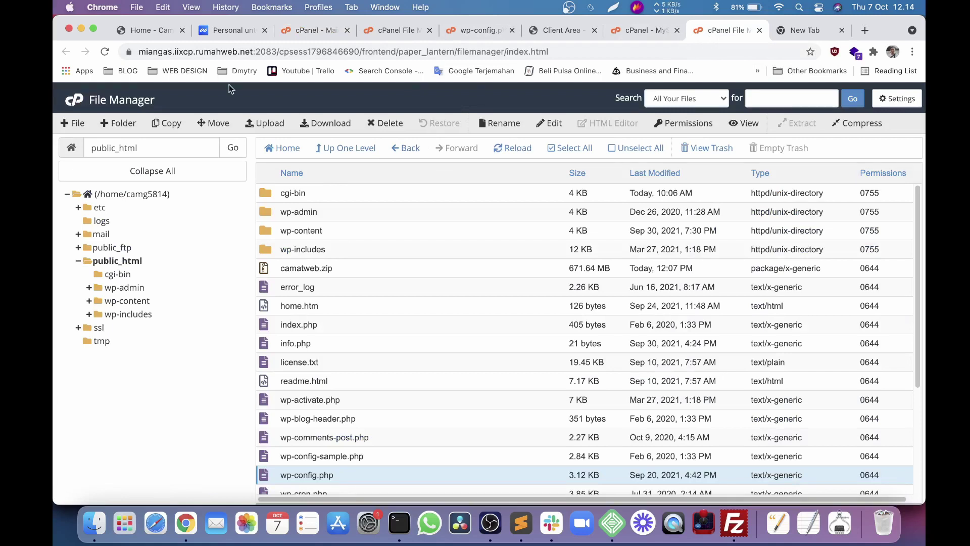
Look up camatweb.com at whois.com/whois/camatweb.com and check the domain's name servers.
{"action": "left_click", "coordinate": [148, 30]}
{"action": "left_click", "coordinate": [205, 53]}
{"action": "type", "text": "whoiscamatweb.com"}
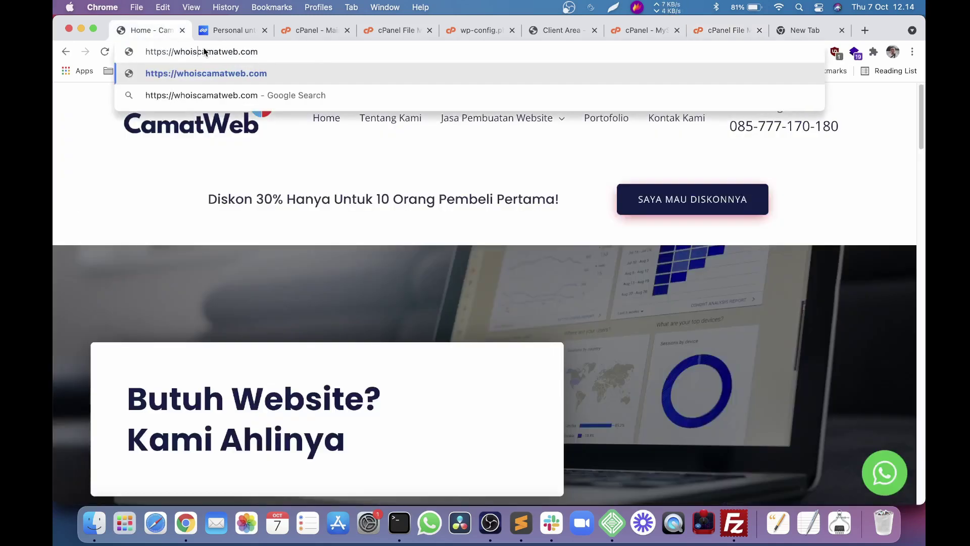
{"action": "type", "text": "/wh"}
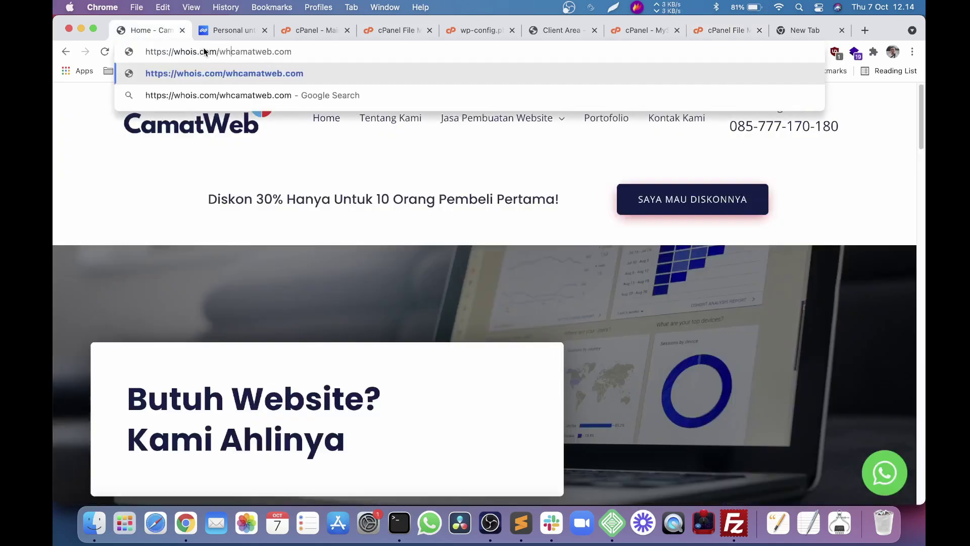
{"action": "type", "text": "ois/"}
{"action": "key", "text": "Return"}
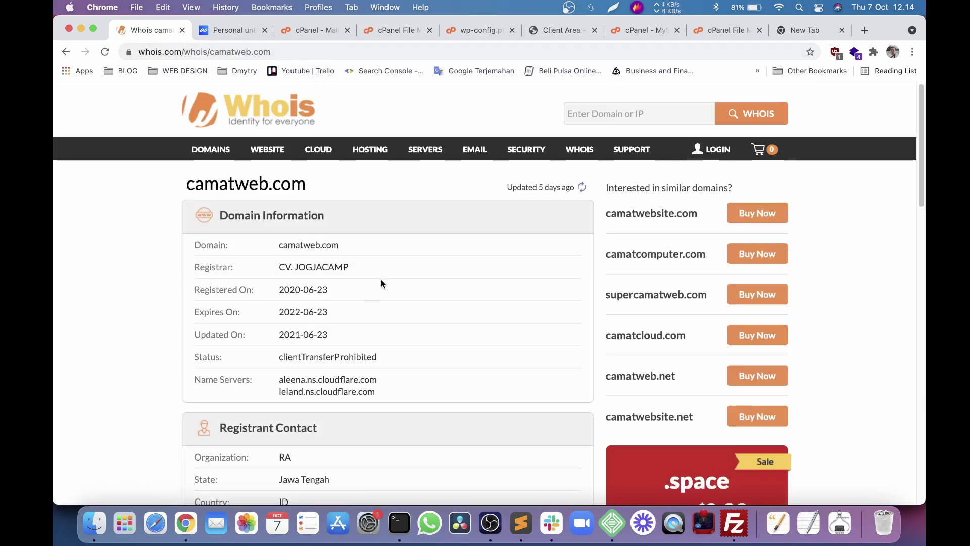
{"action": "mouse_move", "coordinate": [319, 379]}
{"action": "left_mouse_down"}
{"action": "mouse_move", "coordinate": [393, 380]}
{"action": "mouse_move", "coordinate": [320, 389]}
{"action": "left_mouse_up"}
{"action": "left_click", "coordinate": [395, 384]}
{"action": "double_click", "coordinate": [321, 389]}
{"action": "left_click", "coordinate": [429, 372]}
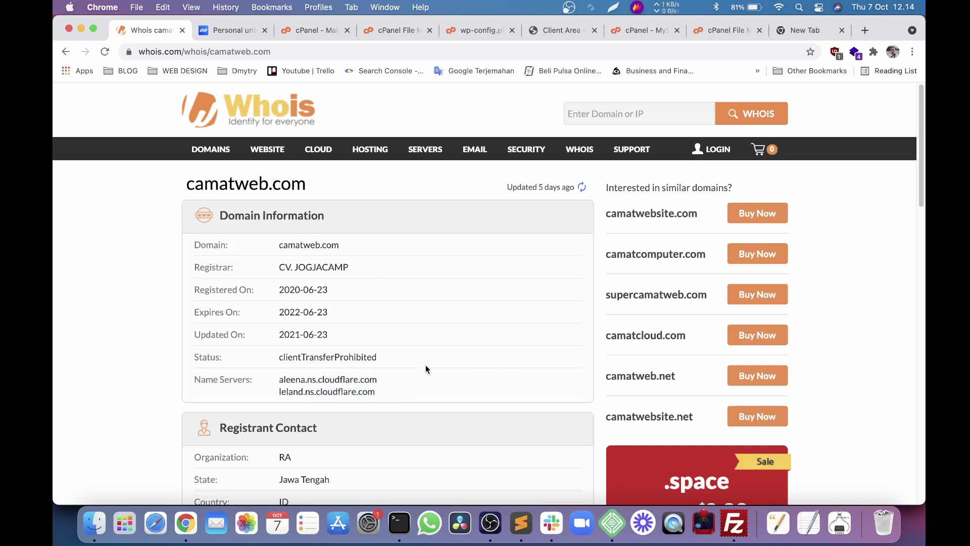
{"action": "left_click", "coordinate": [227, 30]}
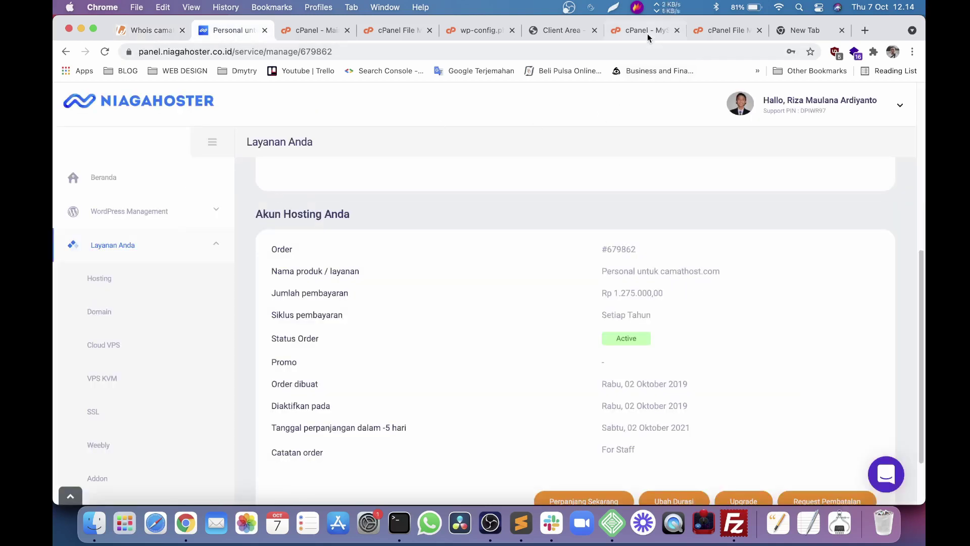
{"action": "left_click", "coordinate": [647, 34]}
{"action": "left_click", "coordinate": [162, 31]}
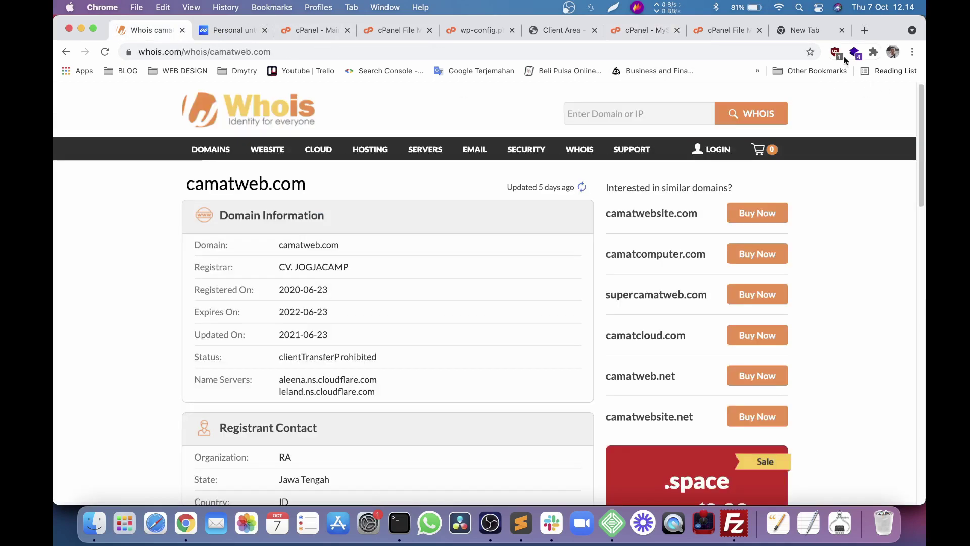
Open Cloudflare's dashboard in a new page and go to the DNS management records of camatweb.com.
{"action": "left_click", "coordinate": [865, 30]}
{"action": "type", "text": "cloud"}
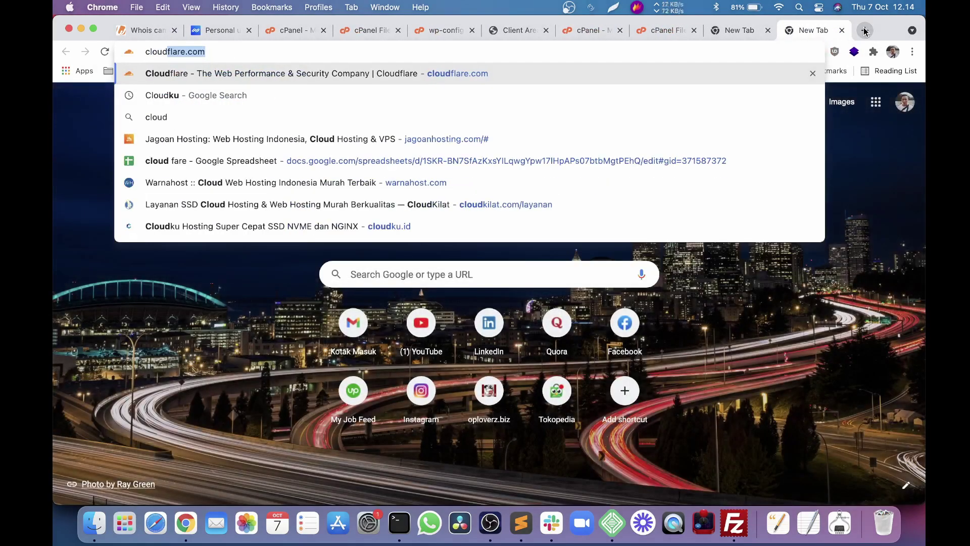
{"action": "type", "text": "f"}
{"action": "key", "text": "Return"}
{"action": "left_click", "coordinate": [290, 217]}
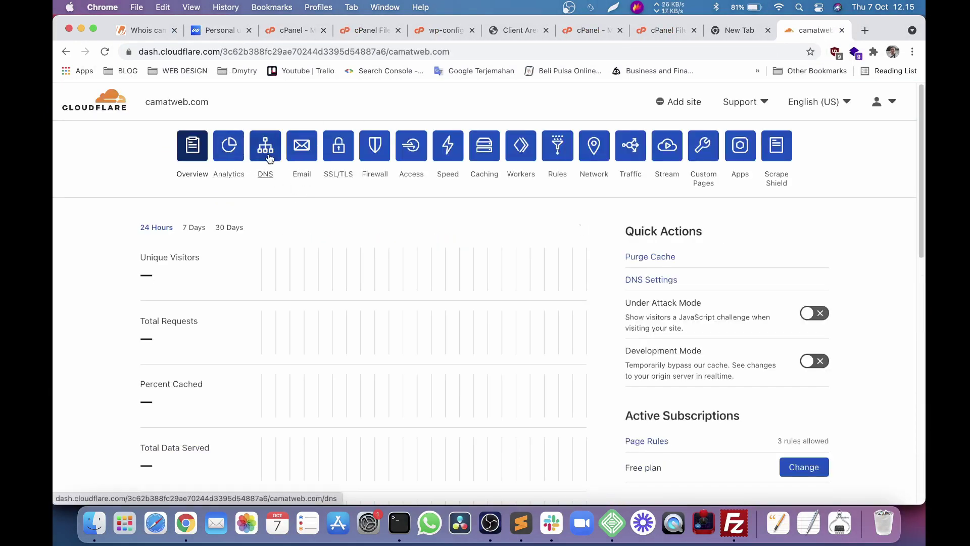
{"action": "left_click", "coordinate": [269, 158]}
{"action": "scroll", "coordinate": [342, 259], "scroll_direction": "down", "scroll_amount": 3}
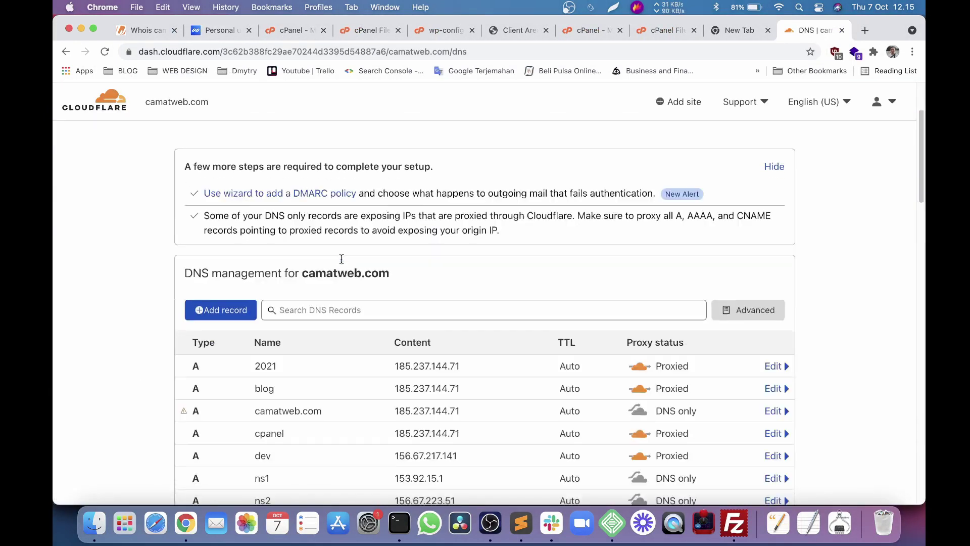
{"action": "scroll", "coordinate": [341, 259], "scroll_direction": "down", "scroll_amount": 3}
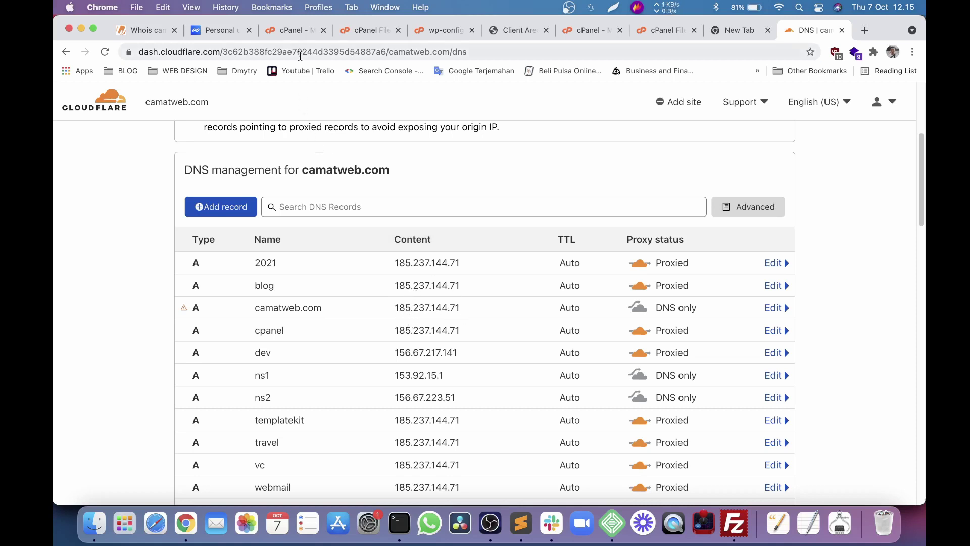
Copy the Shared IP Address 185.237.144.71 from Niagahoster's cPanel and search for it on Cloudflare's DNS page.
{"action": "left_click", "coordinate": [299, 30]}
{"action": "double_click", "coordinate": [724, 280]}
{"action": "key", "text": "super+c"}
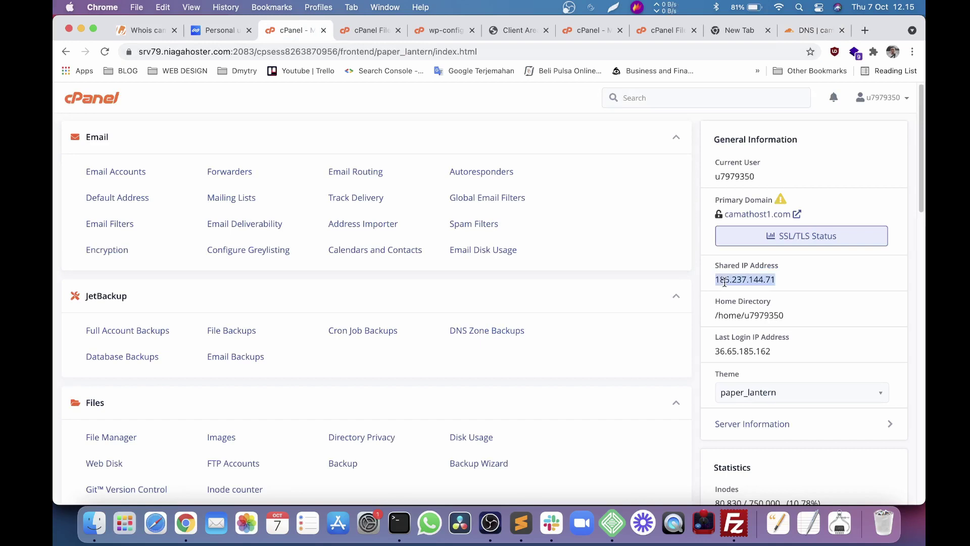
{"action": "left_click", "coordinate": [796, 31]}
{"action": "key", "text": "super+f"}
{"action": "key", "text": "super+v"}
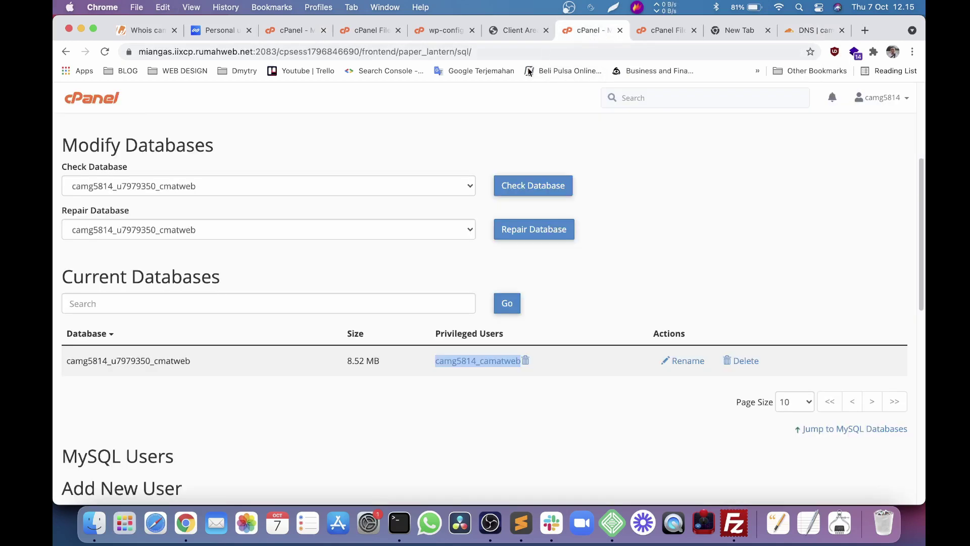
Copy the Shared IP Address 103.247.9.248 from the main page of Rumahweb's cPanel and return to Cloudflare's DNS page.
{"action": "scroll", "coordinate": [356, 253], "scroll_direction": "up", "scroll_amount": 5}
{"action": "left_click", "coordinate": [92, 97]}
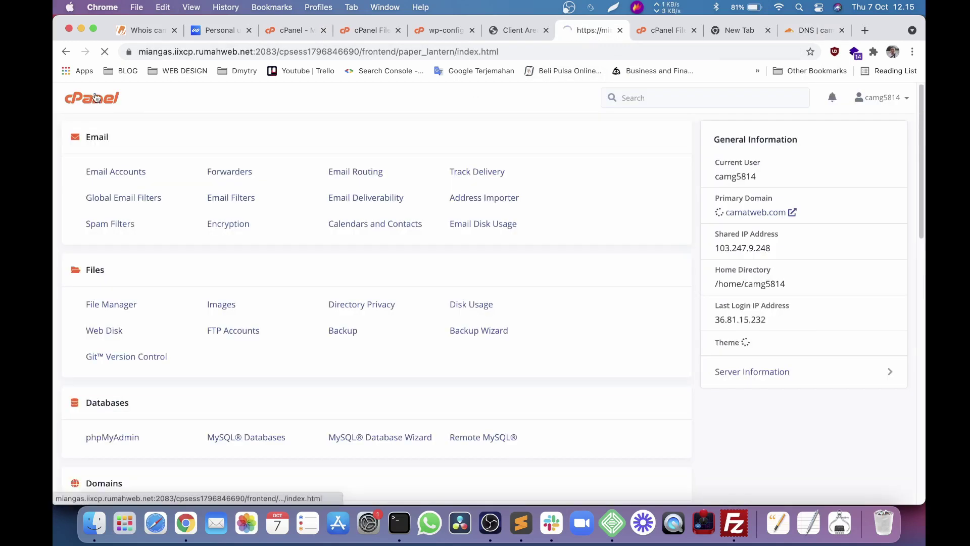
{"action": "double_click", "coordinate": [737, 277]}
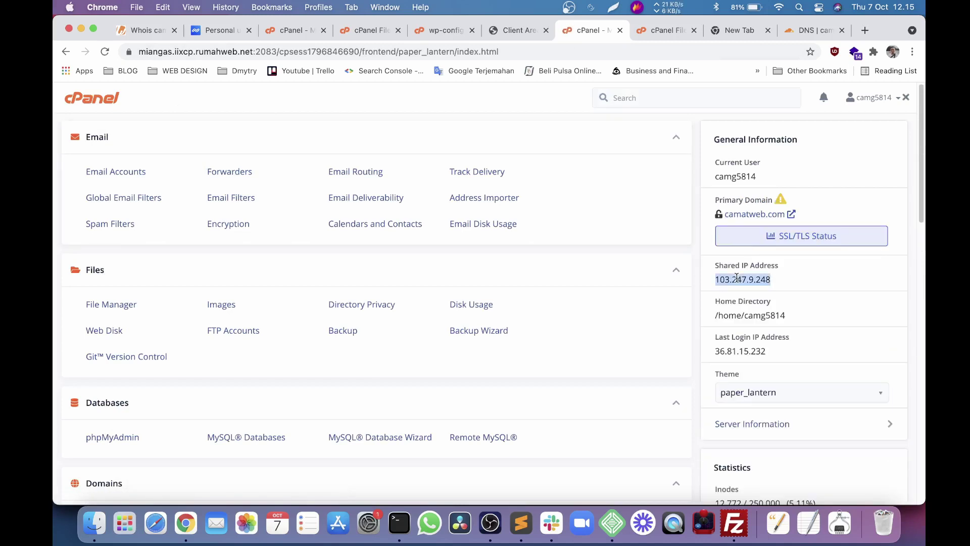
{"action": "key", "text": "super+c"}
{"action": "left_click", "coordinate": [815, 31]}
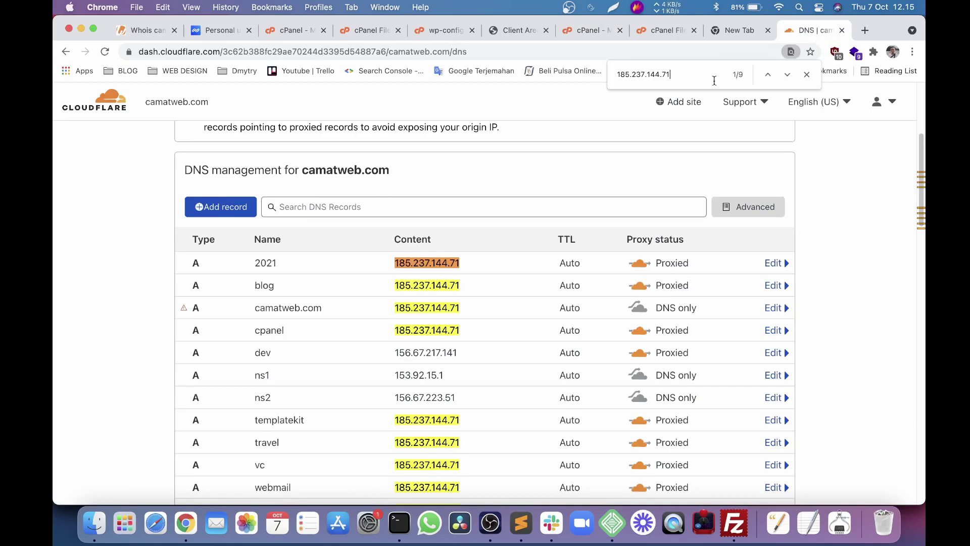
Set the IPv4 address of the camatweb.com A record to 103.247.9.248 and save the record.
{"action": "double_click", "coordinate": [413, 309]}
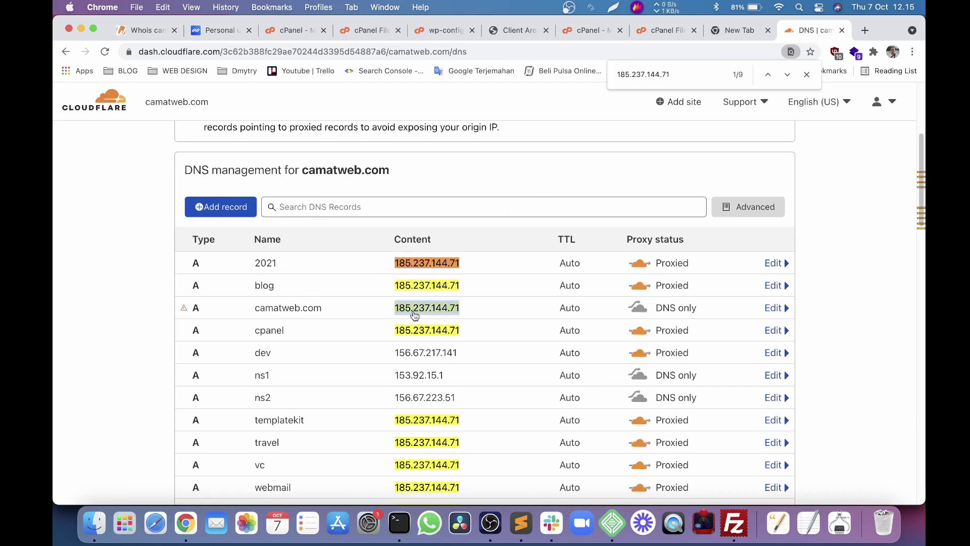
{"action": "left_click", "coordinate": [414, 314]}
{"action": "left_click", "coordinate": [438, 347]}
{"action": "key", "text": "super+a"}
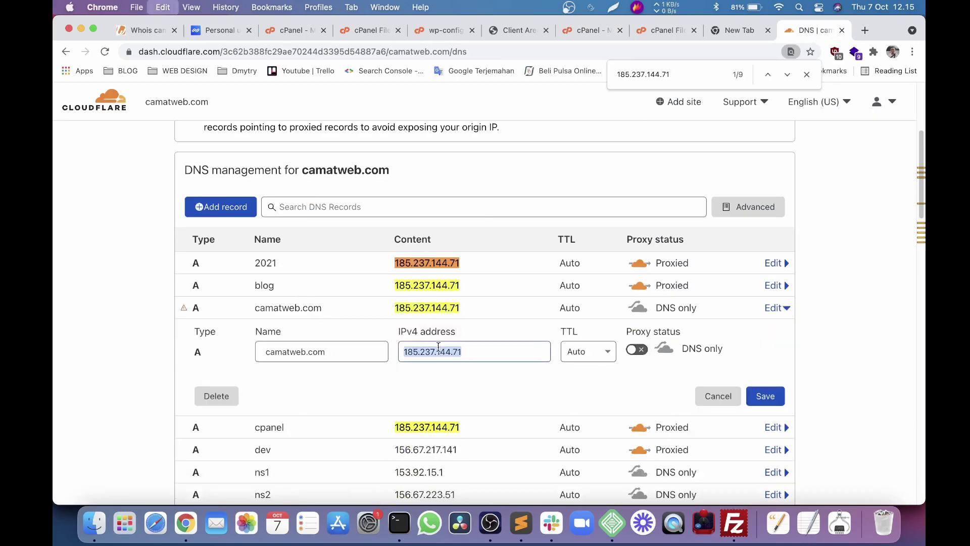
{"action": "key", "text": "super+v"}
{"action": "left_click", "coordinate": [766, 400]}
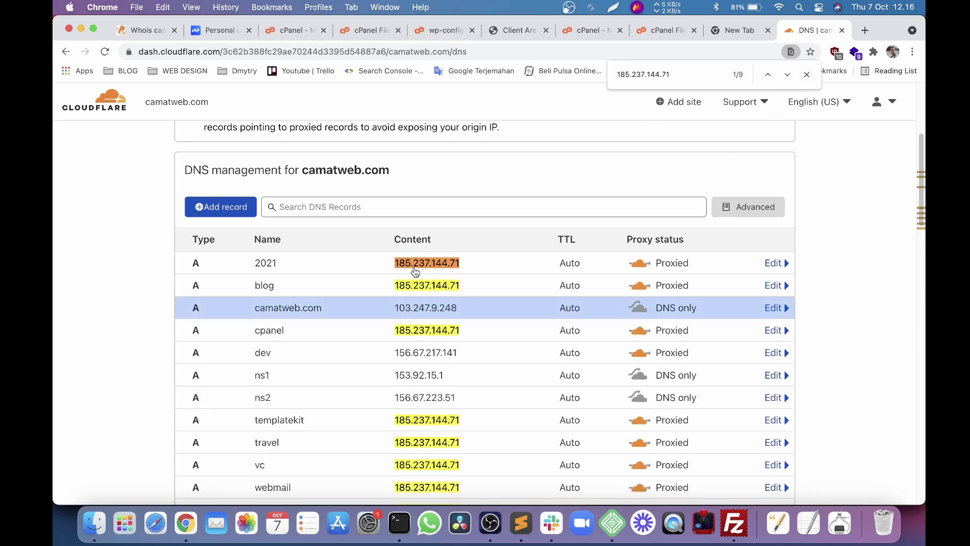
Review the remaining DNS records of camatweb.com and close the page search.
{"action": "scroll", "coordinate": [410, 441], "scroll_direction": "down", "scroll_amount": 4}
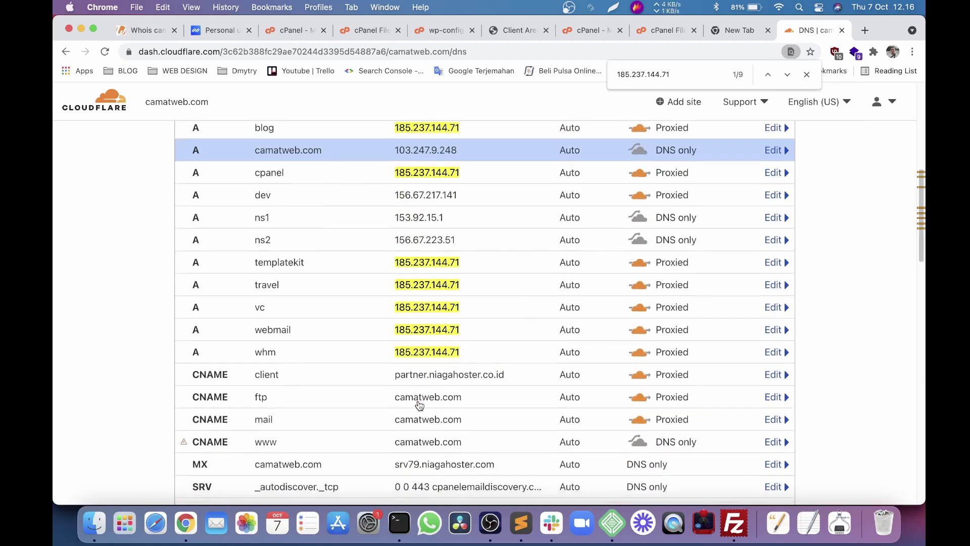
{"action": "scroll", "coordinate": [412, 424], "scroll_direction": "up", "scroll_amount": 9}
{"action": "scroll", "coordinate": [415, 403], "scroll_direction": "down", "scroll_amount": 4}
{"action": "scroll", "coordinate": [415, 402], "scroll_direction": "down", "scroll_amount": 2}
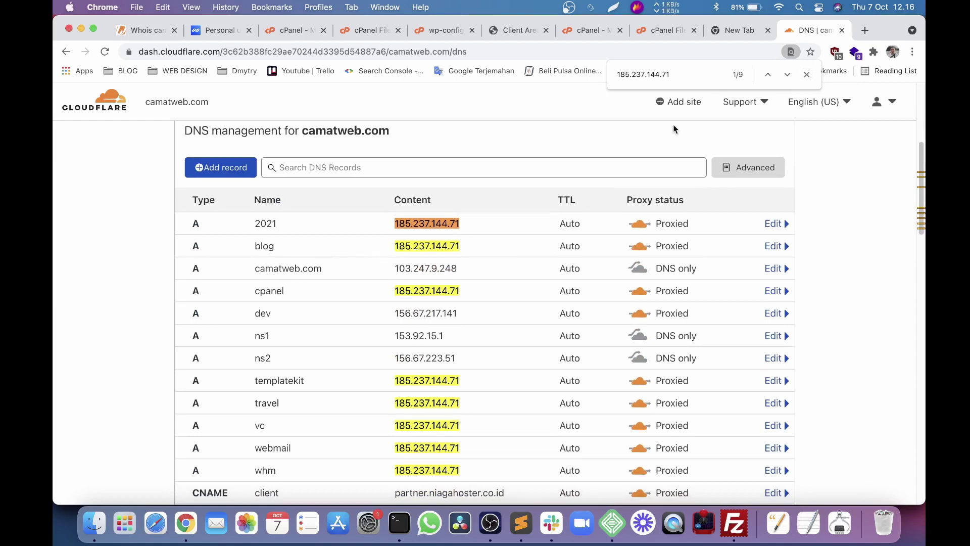
{"action": "left_click", "coordinate": [806, 75]}
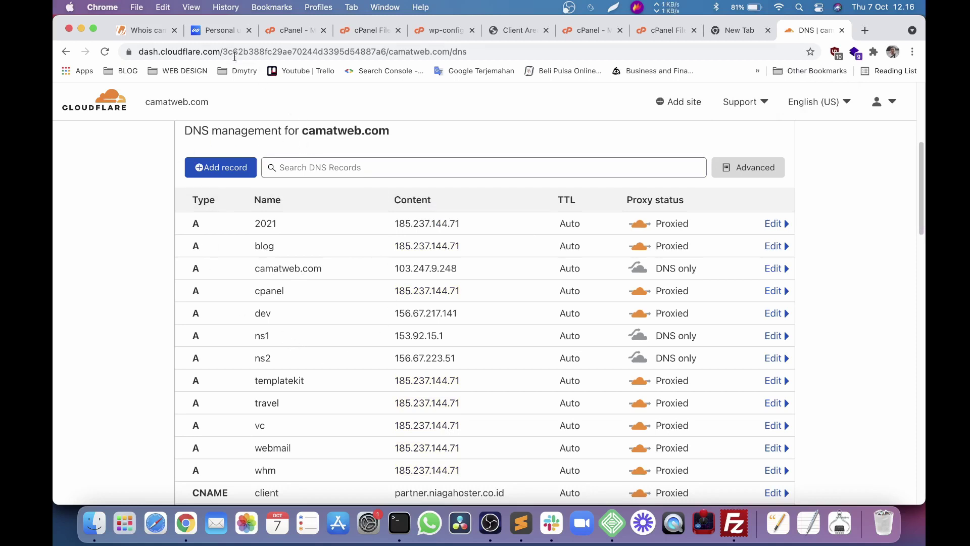
Check camatweb.com's name servers on the Whois page again and switch to Rumahweb's cPanel.
{"action": "left_click", "coordinate": [150, 31]}
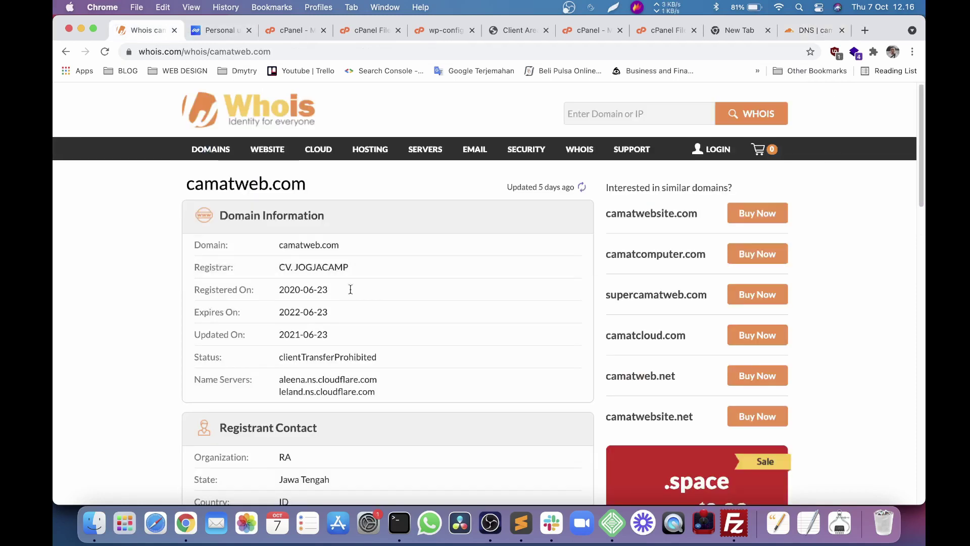
{"action": "left_click_drag", "start_coordinate": [279, 375], "coordinate": [376, 394]}
{"action": "left_click", "coordinate": [581, 32]}
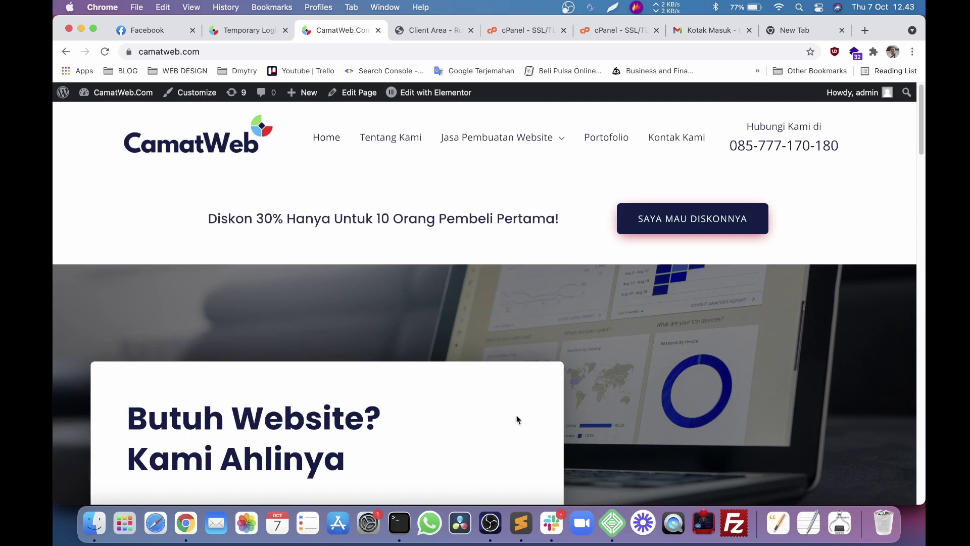
Open Terminal and ping camatweb.com to check which server IP the domain resolves to.
{"action": "left_click", "coordinate": [400, 522]}
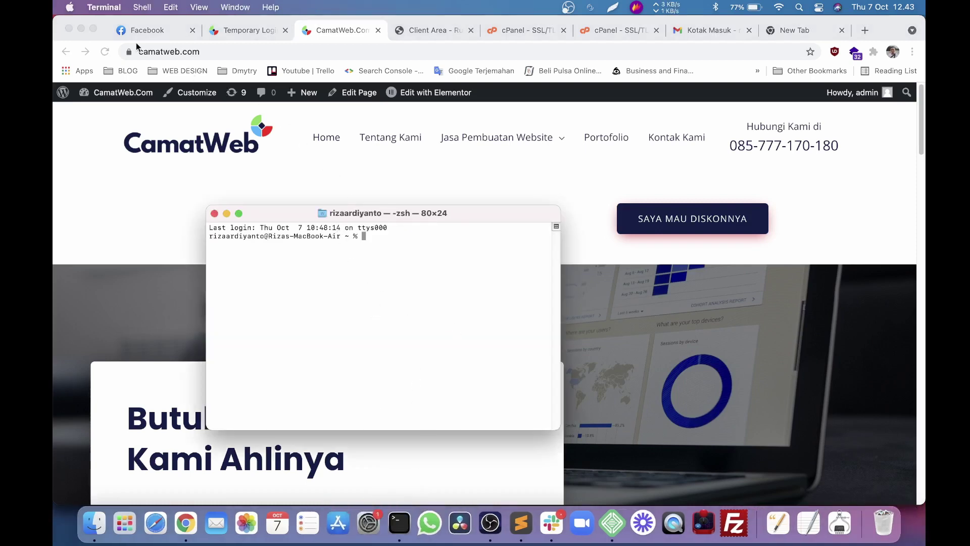
{"action": "double_click", "coordinate": [192, 50]}
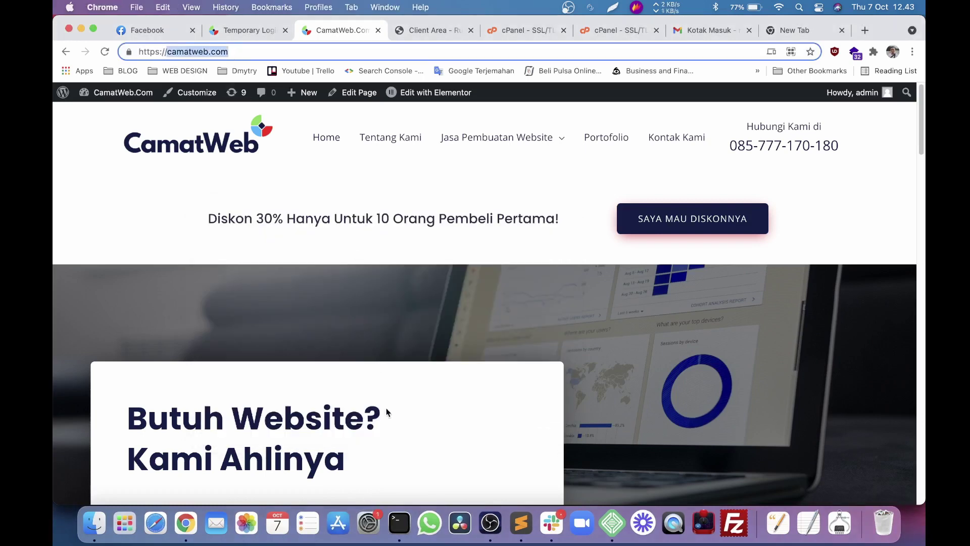
{"action": "left_click", "coordinate": [399, 523]}
{"action": "type", "text": "ping "}
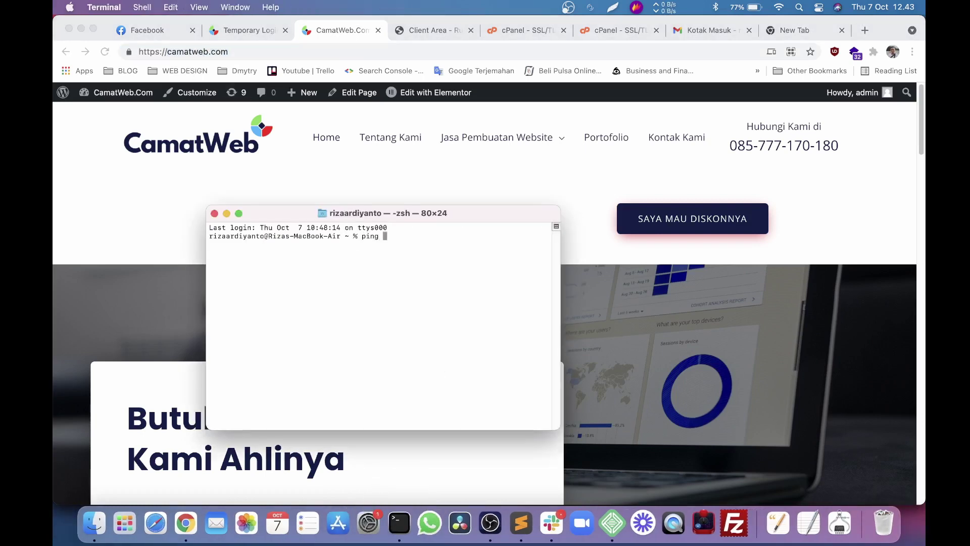
{"action": "type", "text": "camatweb.com"}
{"action": "key", "text": "Return"}
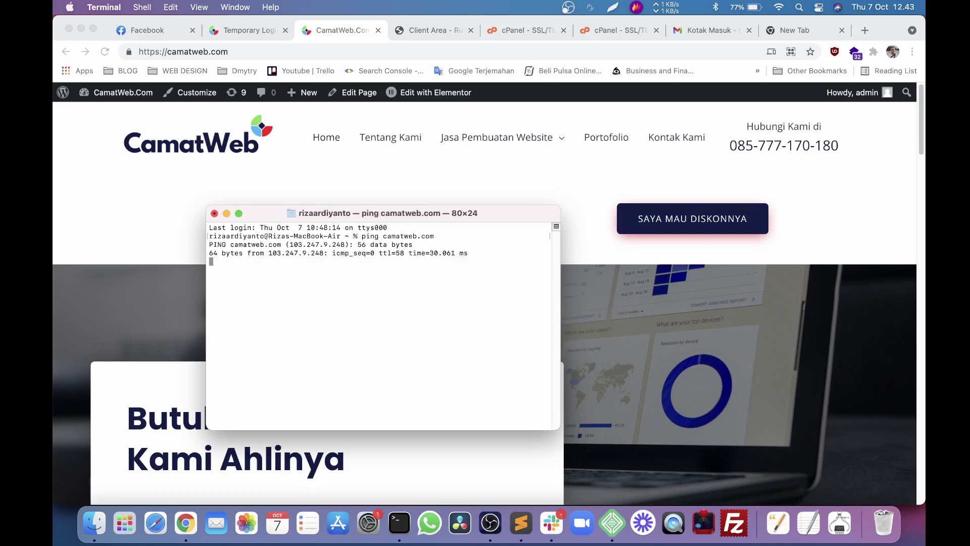
Examine the IP address in the ping replies to verify that the domain points to the new host.
{"action": "double_click", "coordinate": [285, 253]}
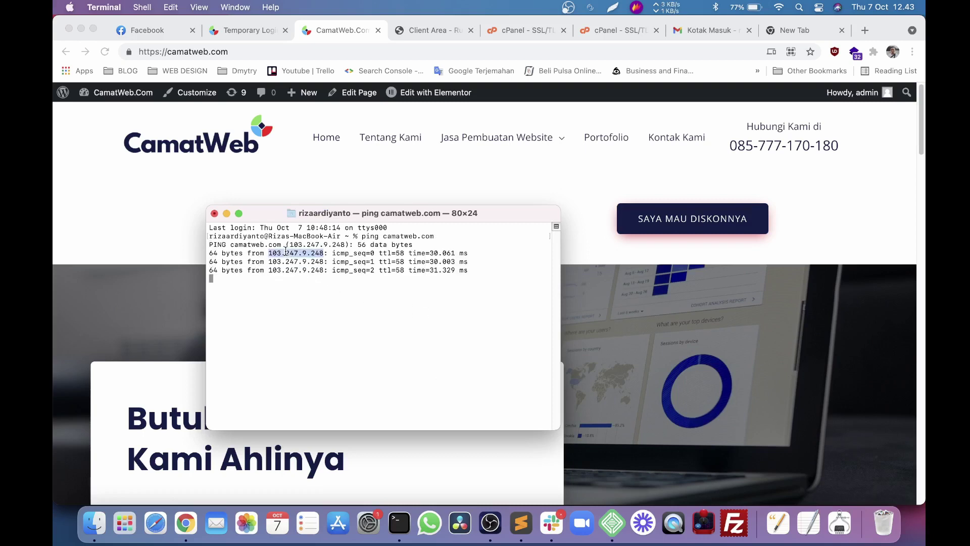
{"action": "double_click", "coordinate": [295, 261]}
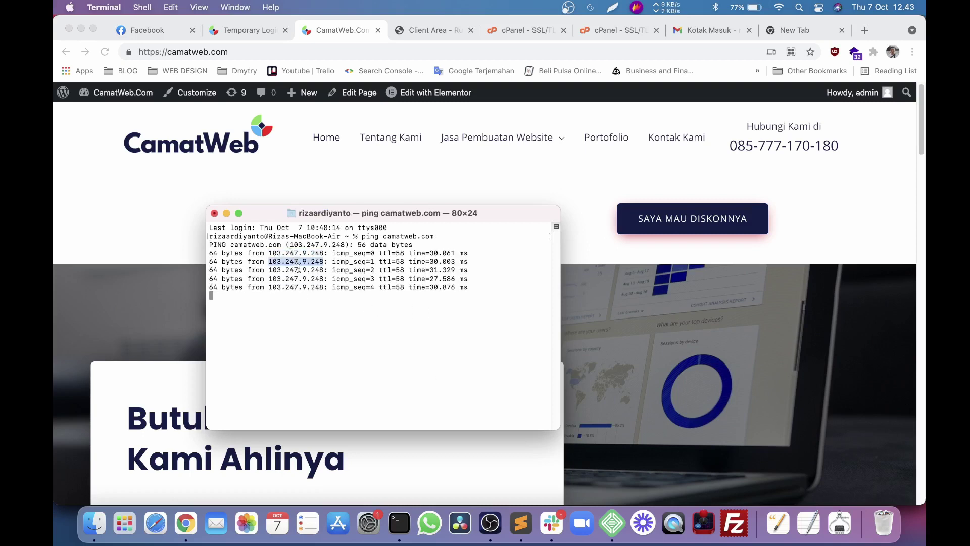
{"action": "double_click", "coordinate": [299, 269]}
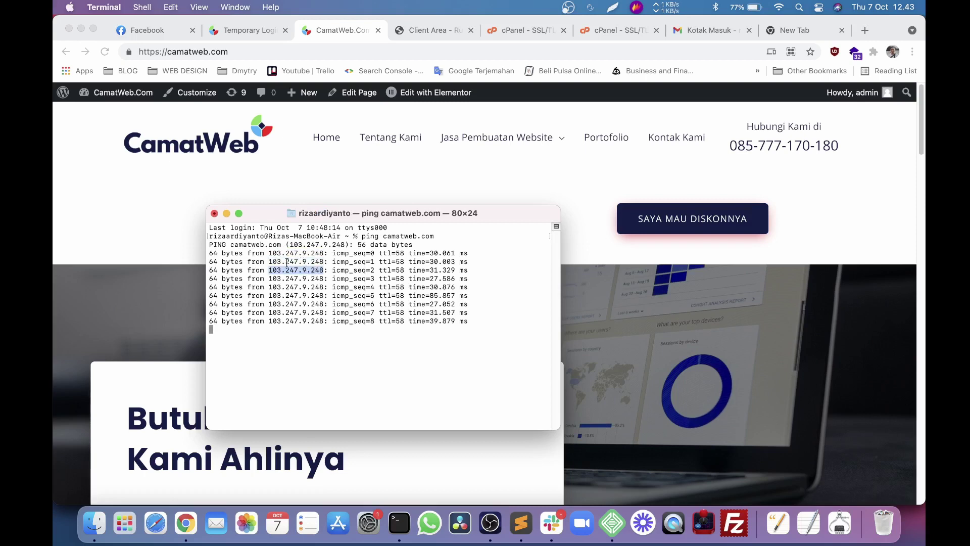
{"action": "left_click", "coordinate": [307, 268]}
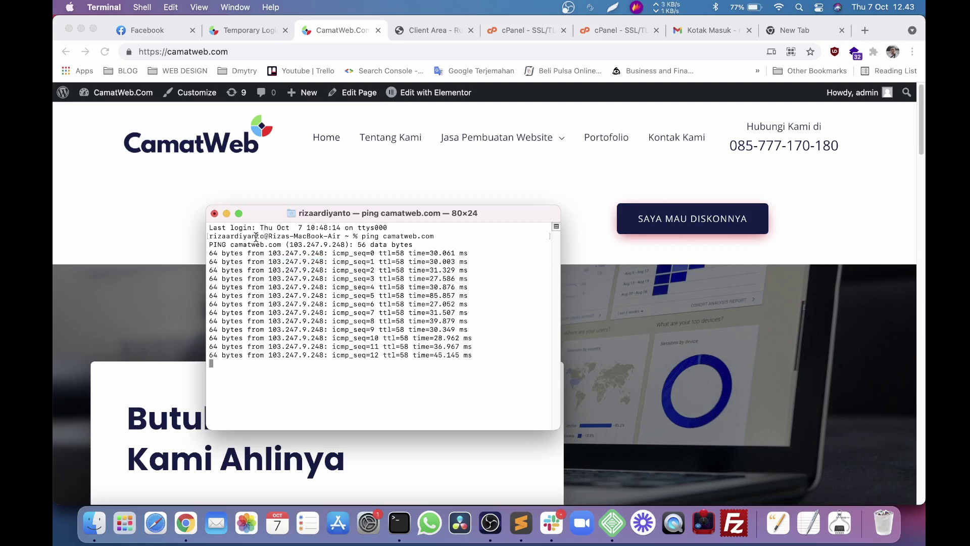
{"action": "double_click", "coordinate": [296, 261]}
{"action": "left_click", "coordinate": [327, 260]}
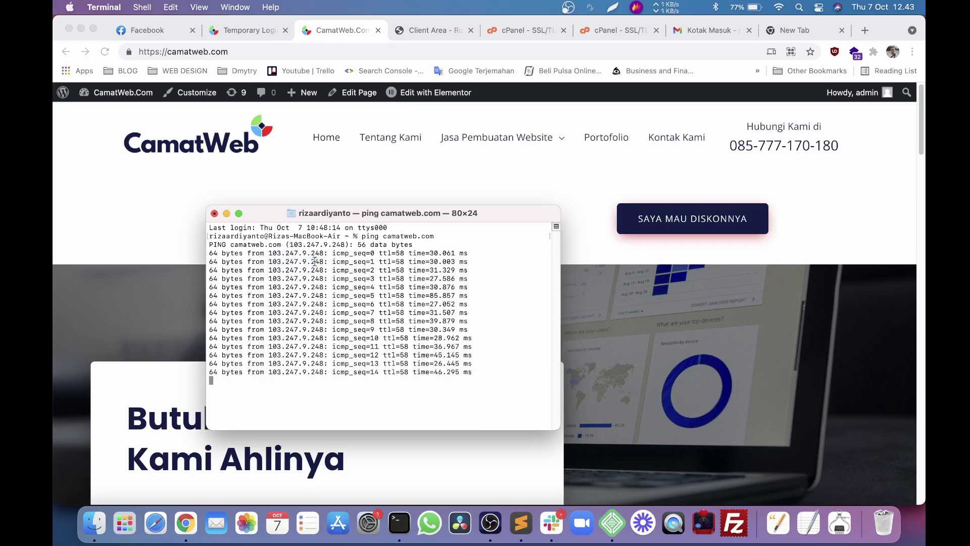
{"action": "double_click", "coordinate": [311, 262]}
{"action": "triple_click", "coordinate": [311, 262]}
{"action": "double_click", "coordinate": [311, 262]}
{"action": "left_click", "coordinate": [308, 253]}
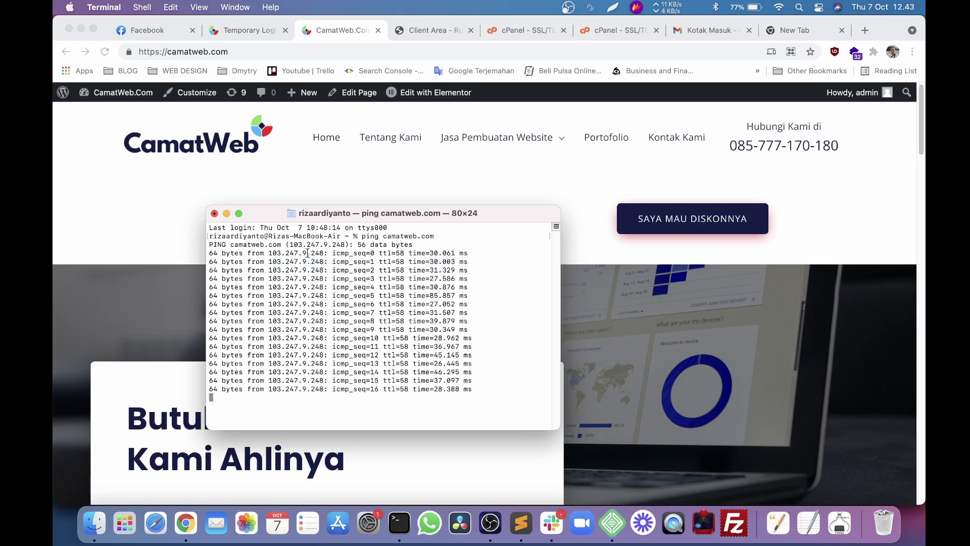